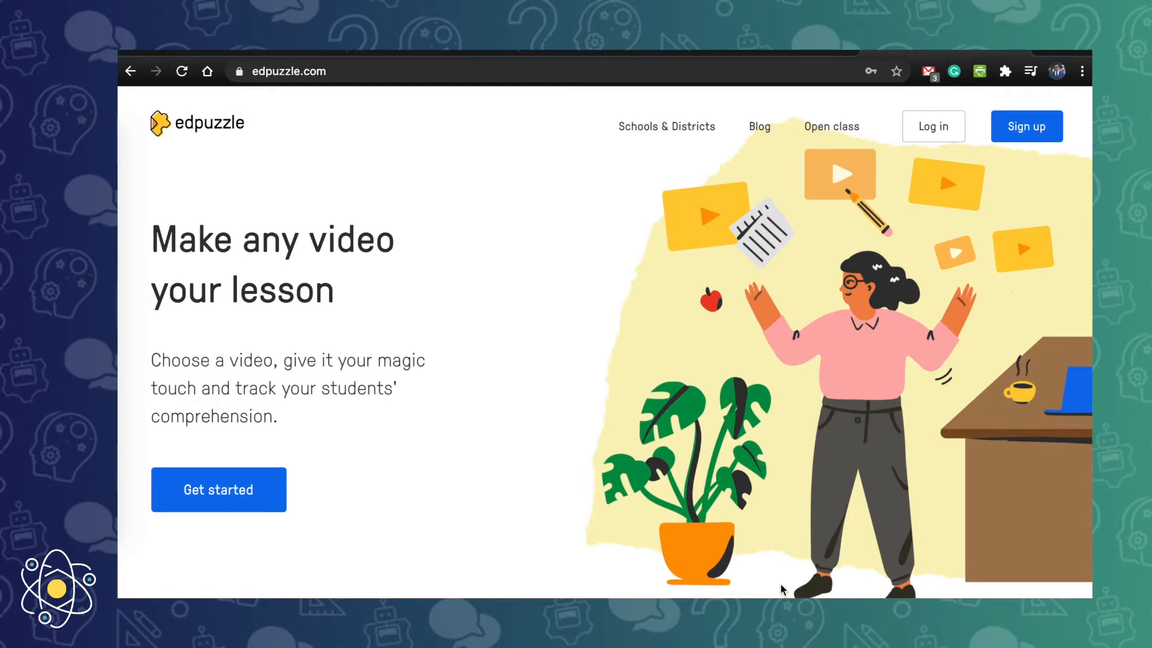
# Step: Log in to the existing Edpuzzle teacher account with the saved e-mail and password
pyautogui.click(1026, 130)
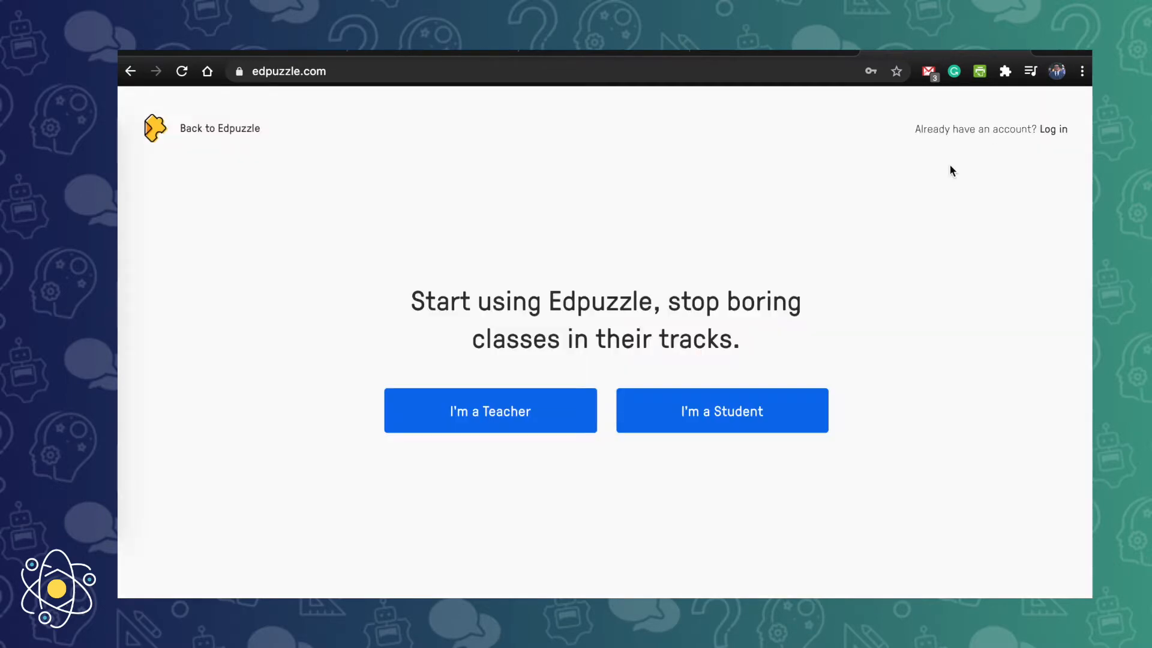
pyautogui.click(1050, 133)
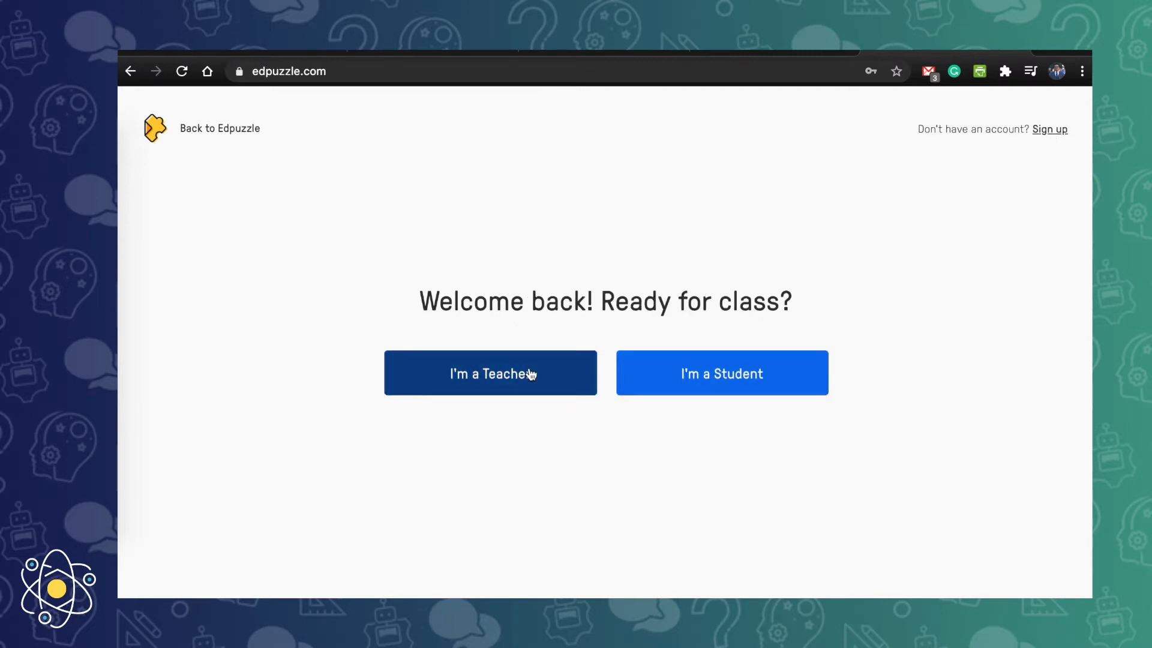
pyautogui.click(486, 374)
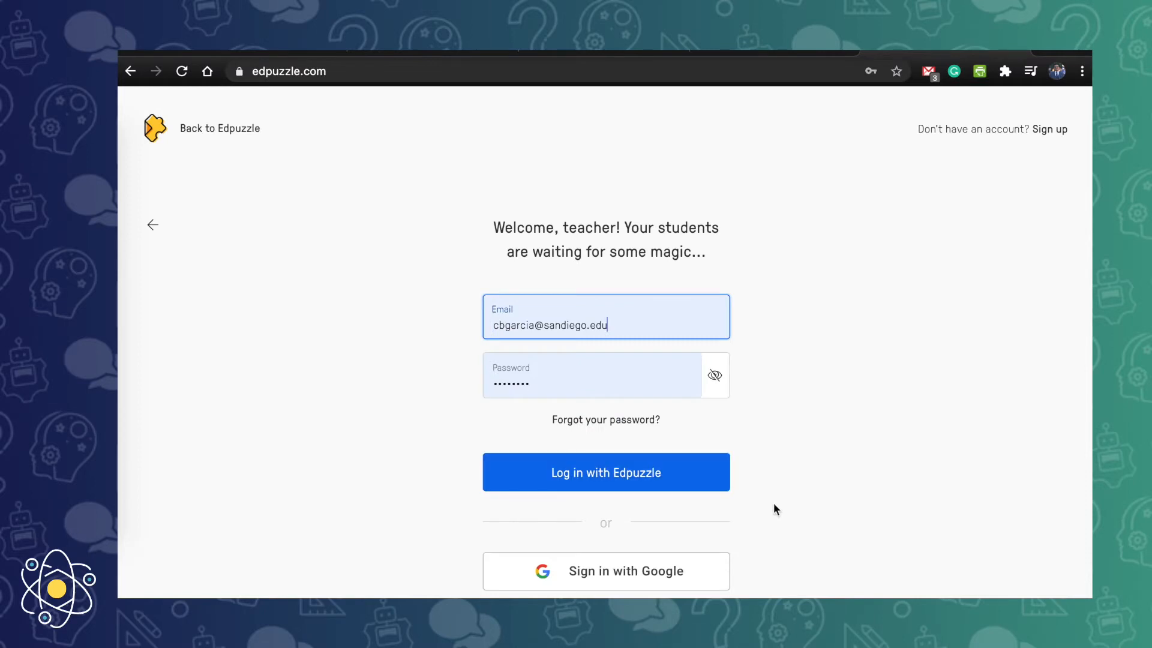
pyautogui.click(626, 476)
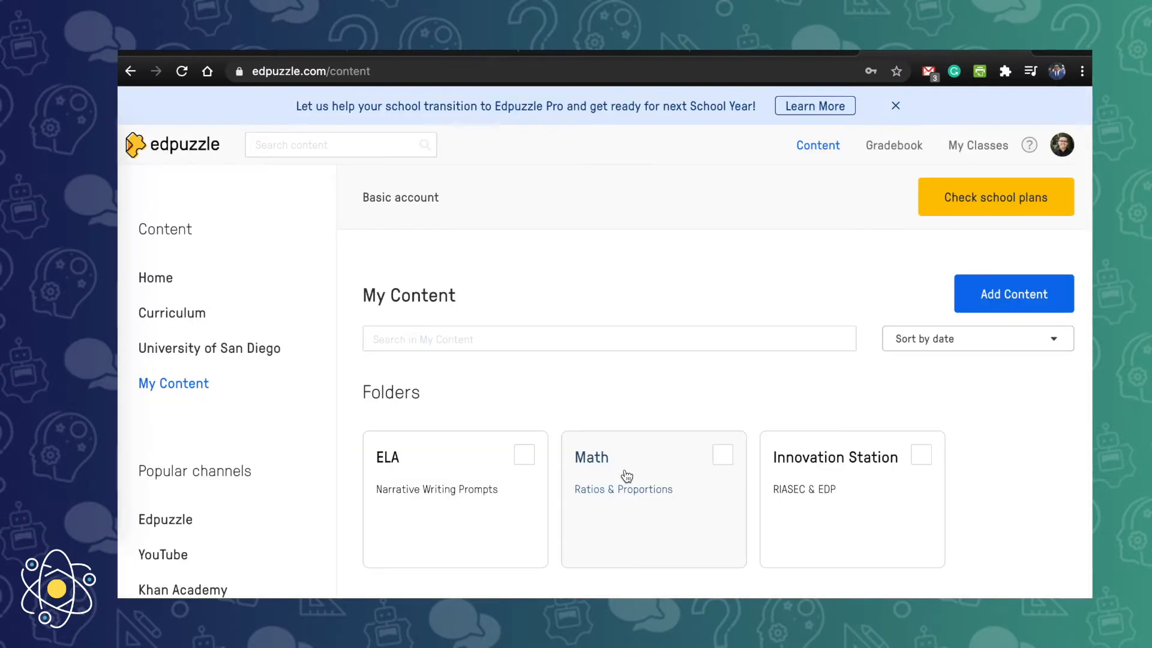
# Step: Look through the content Home page, the Gradebook and the My Classes page
pyautogui.click(163, 278)
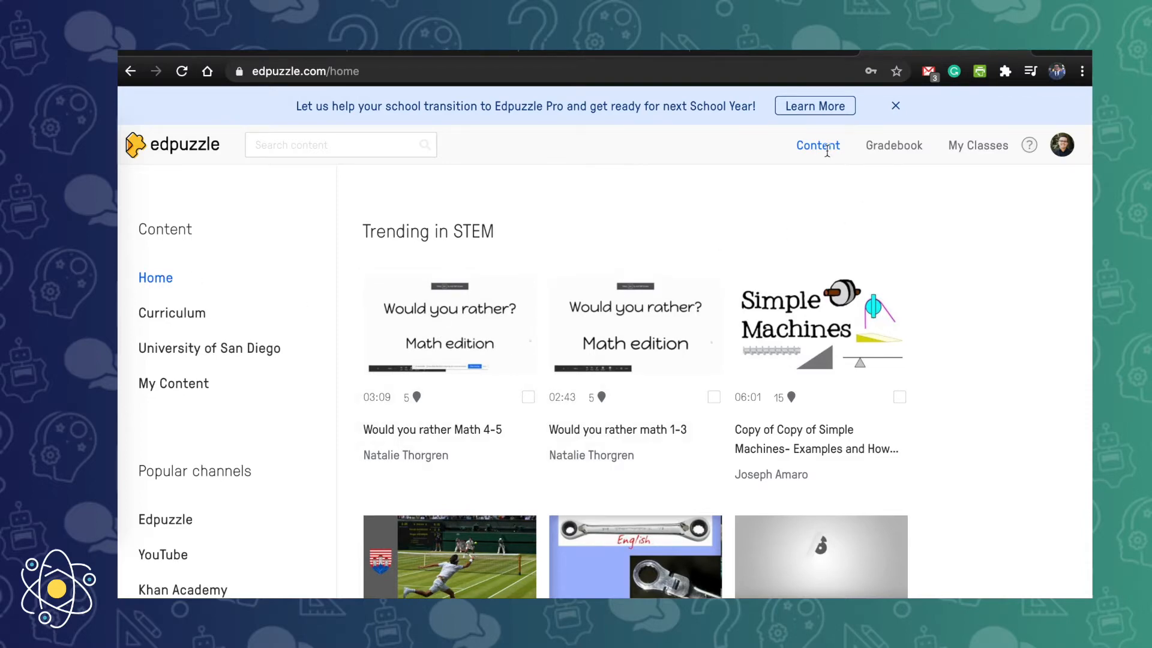
pyautogui.click(897, 145)
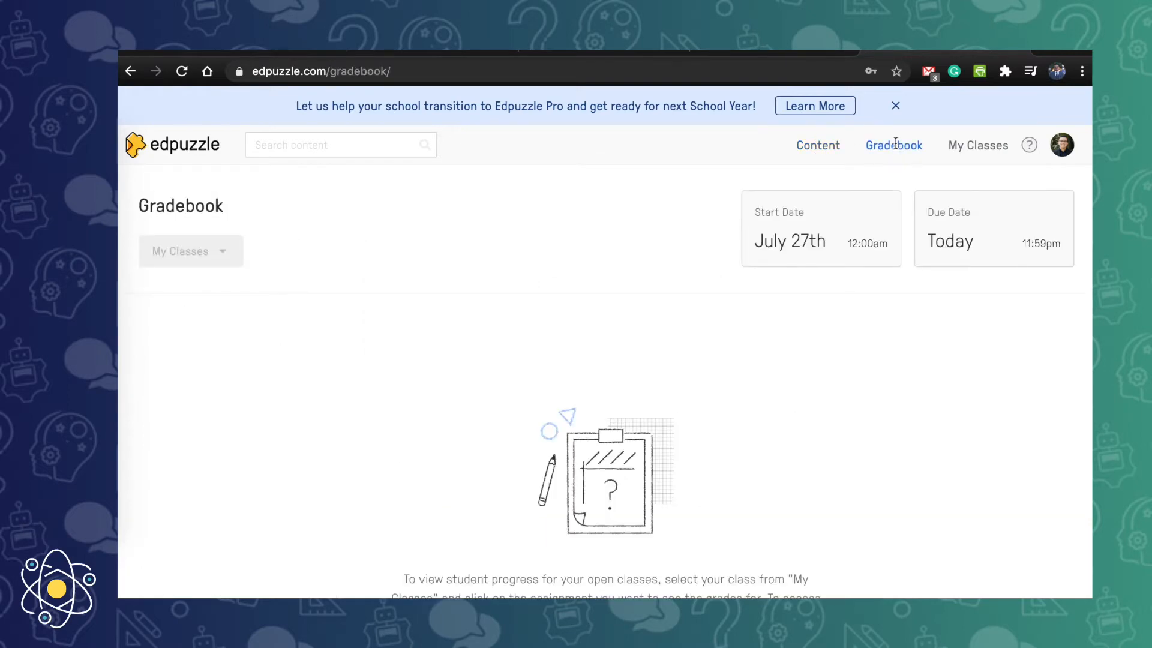
pyautogui.click(972, 147)
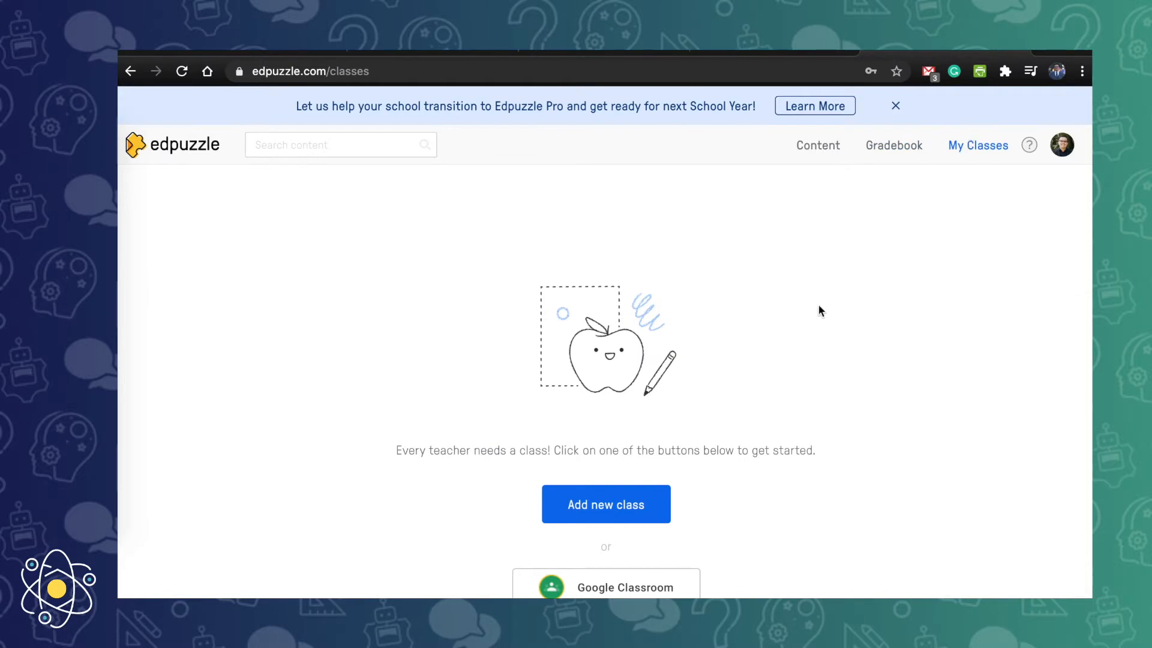
# Step: View the form for adding a new class and its import options, and close it without creating a class
pyautogui.scroll(-1, 769, 427)
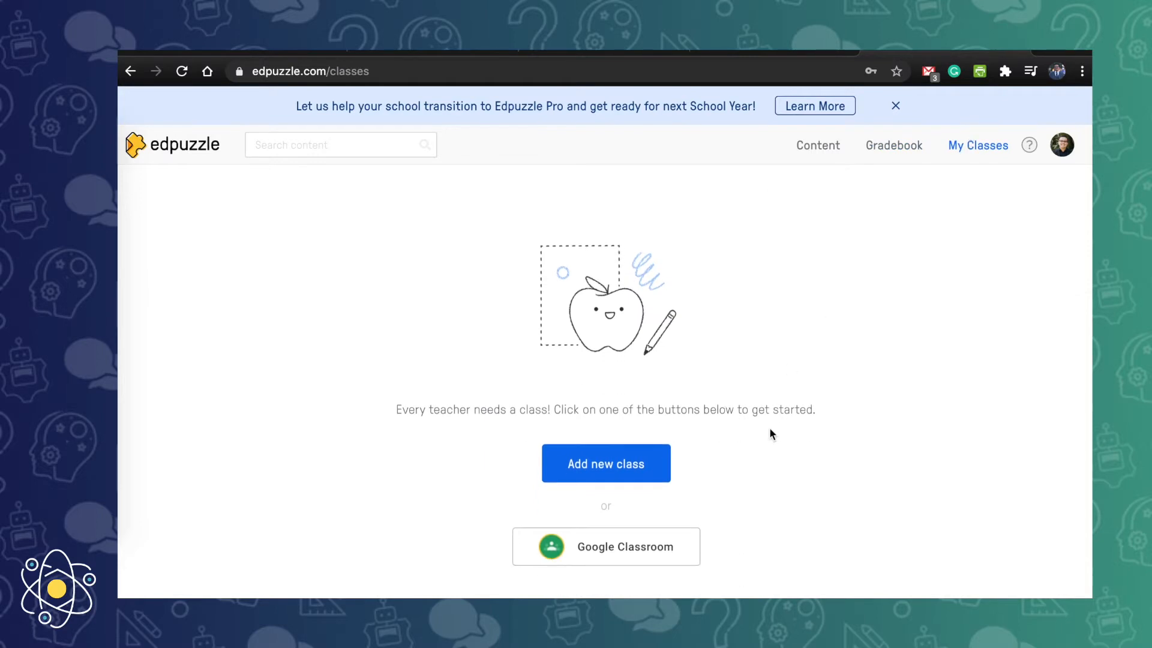
pyautogui.click(624, 461)
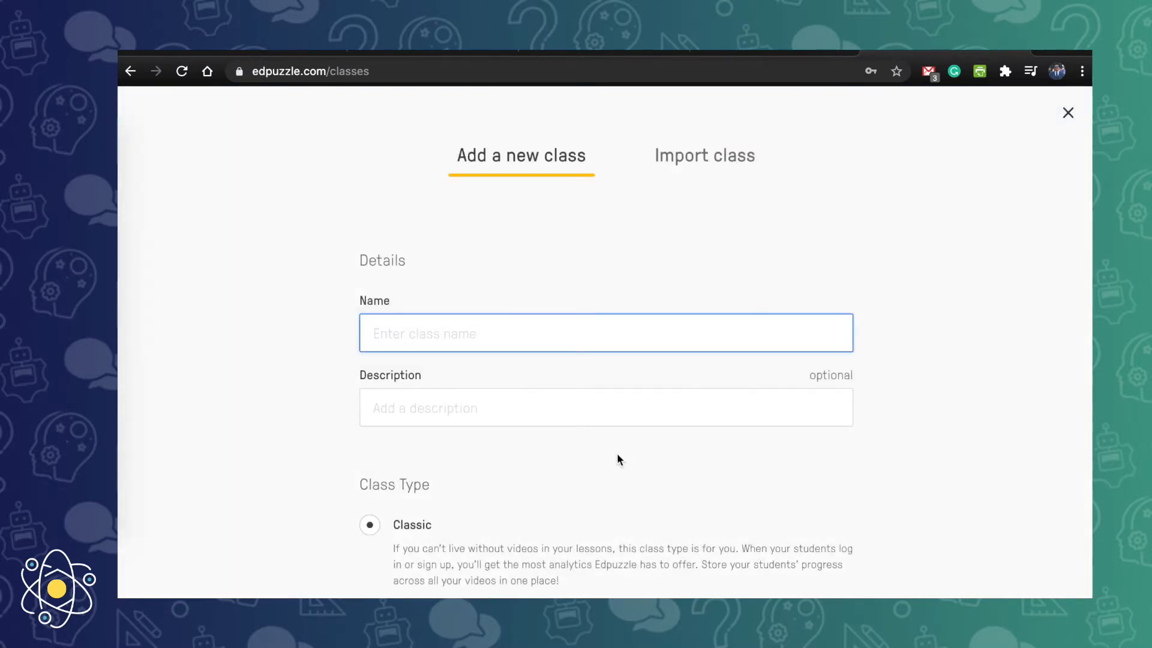
pyautogui.click(701, 165)
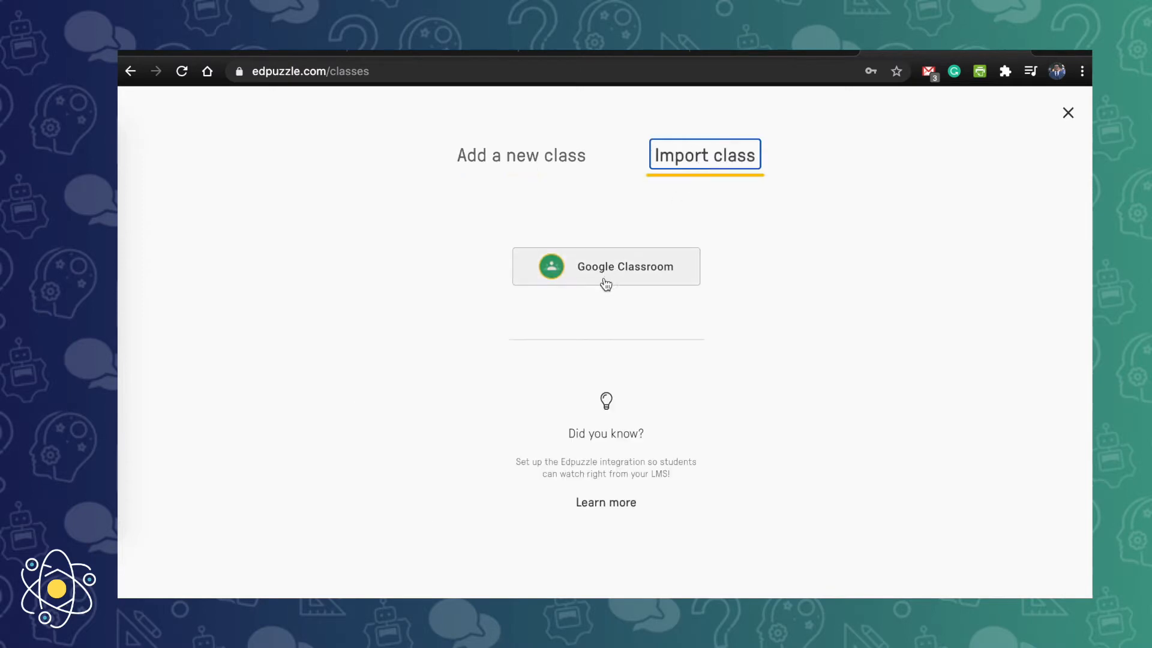
pyautogui.click(1068, 114)
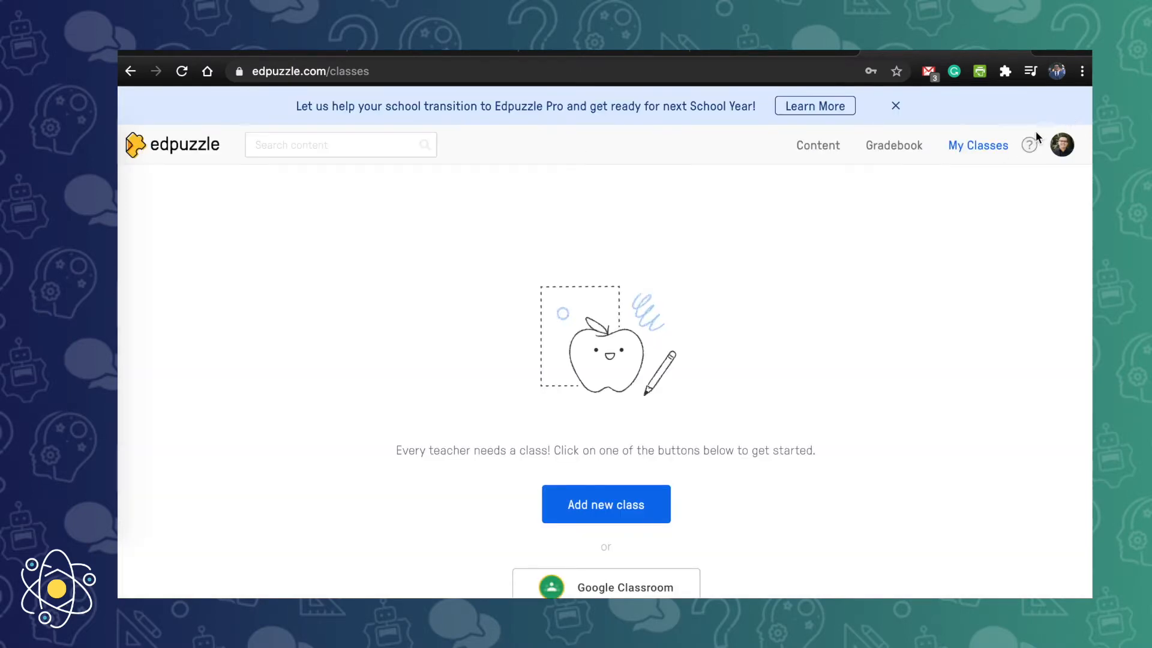
# Step: Browse the content area's Curriculum, University of San Diego and My Content sections
pyautogui.click(822, 151)
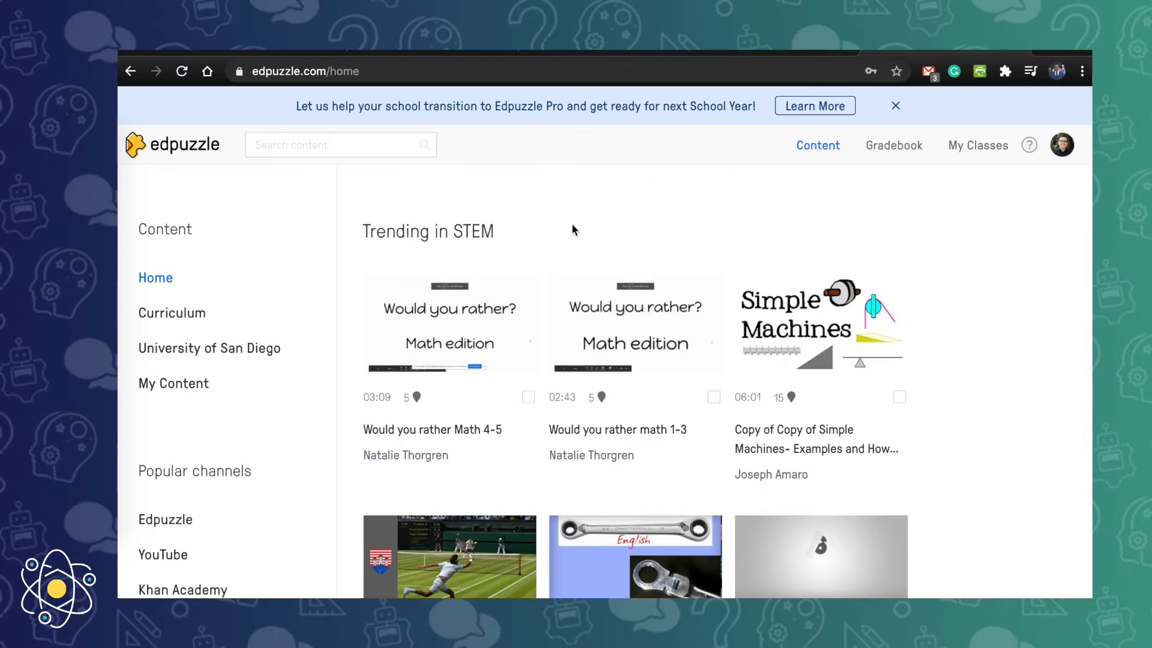
pyautogui.click(167, 313)
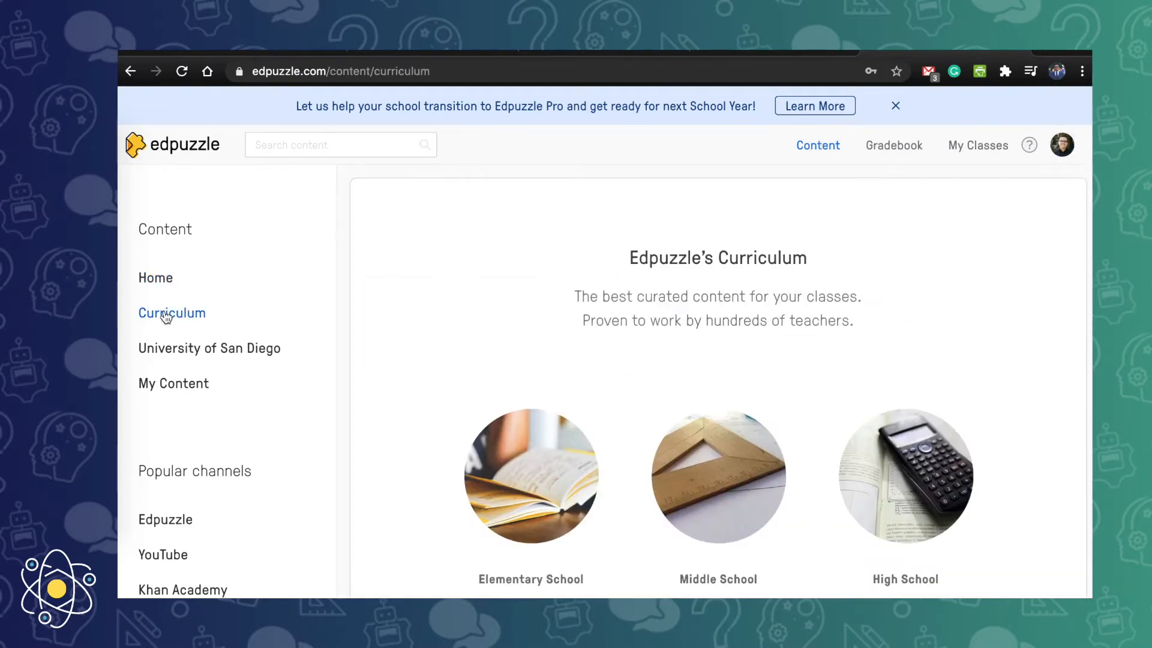
pyautogui.scroll(-2, 543, 437)
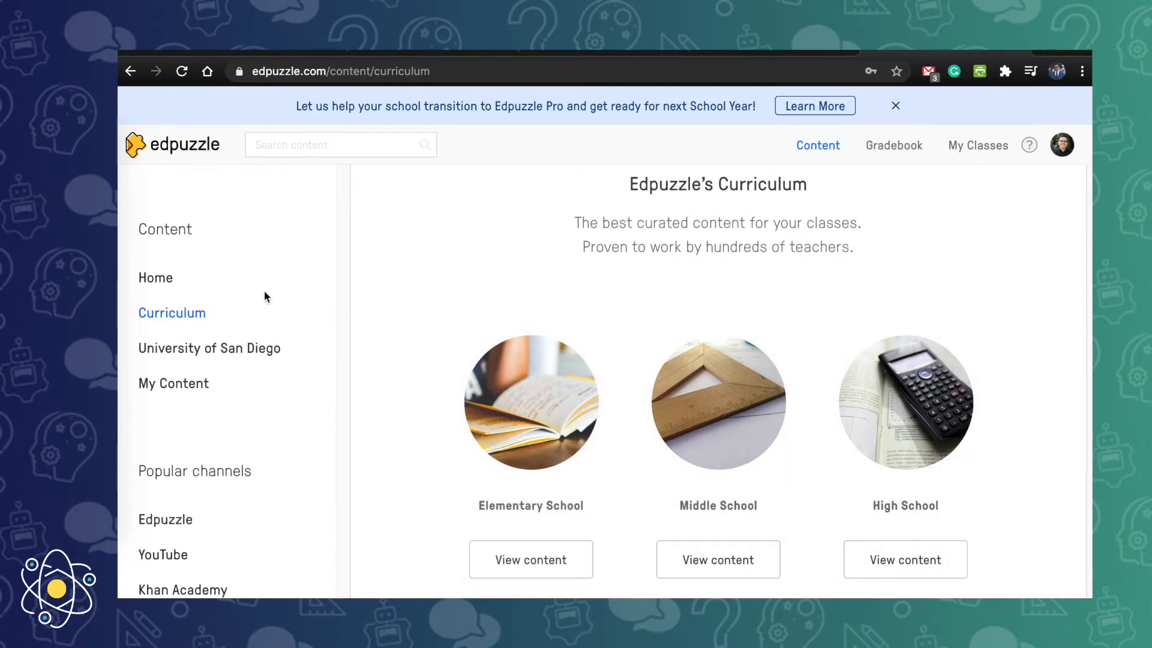
pyautogui.click(166, 349)
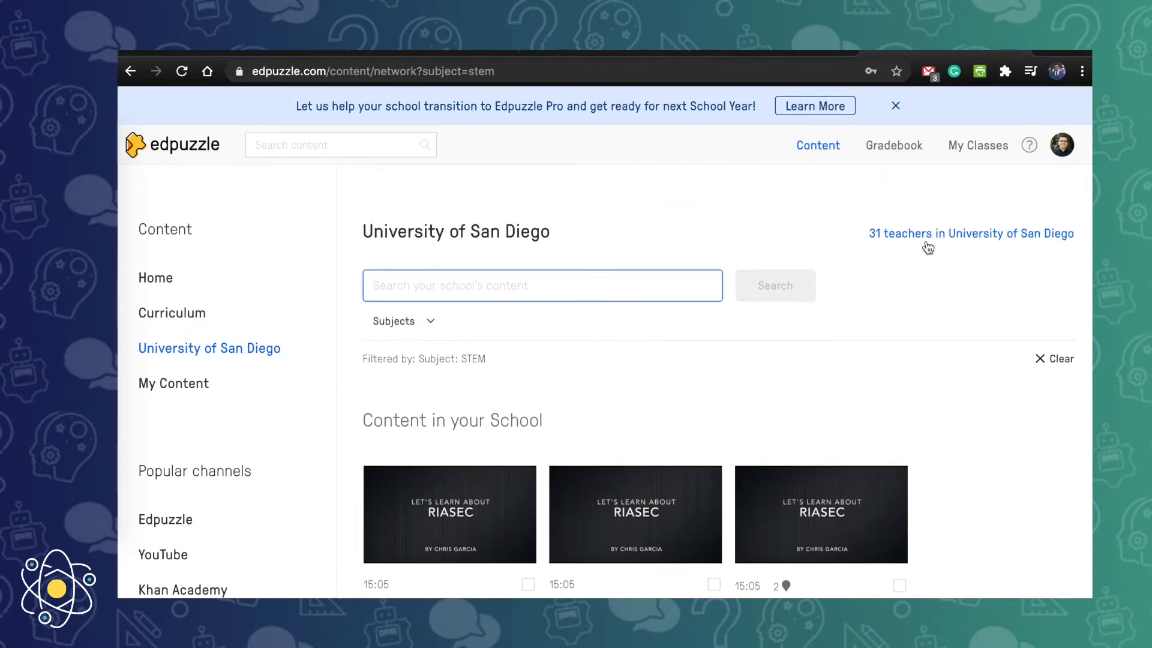
pyautogui.click(171, 393)
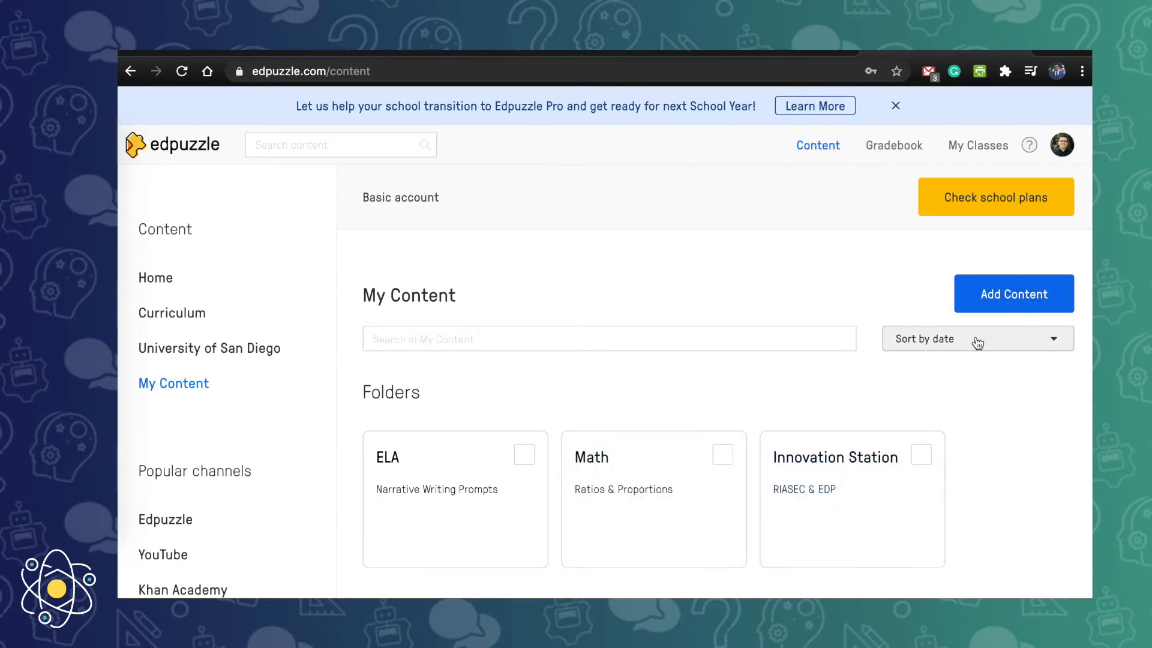
# Step: Review the Add Content option, the folders and videos in My Content, and the list of popular channels
pyautogui.click(990, 307)
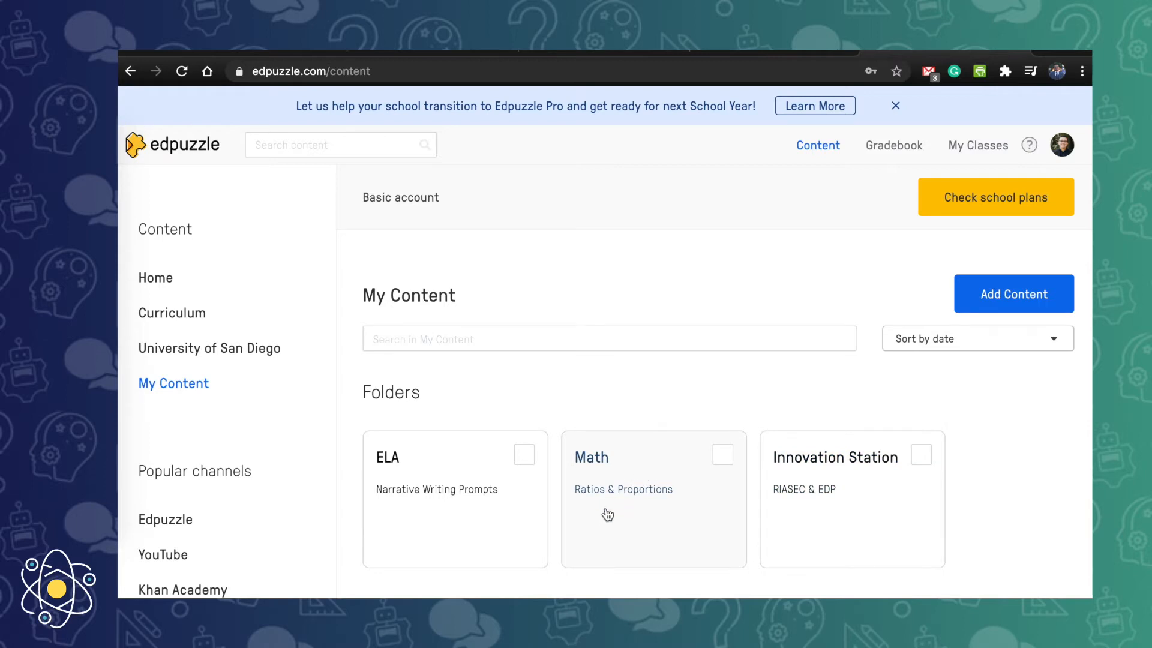
pyautogui.scroll(-1, 586, 527)
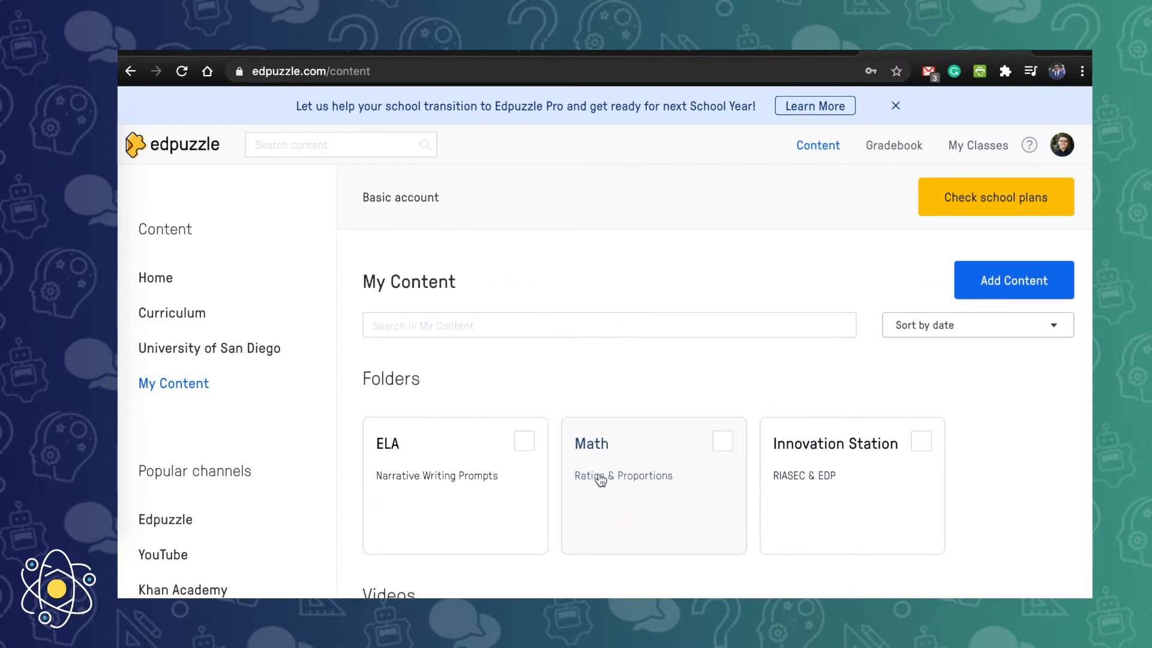
pyautogui.scroll(-4, 314, 504)
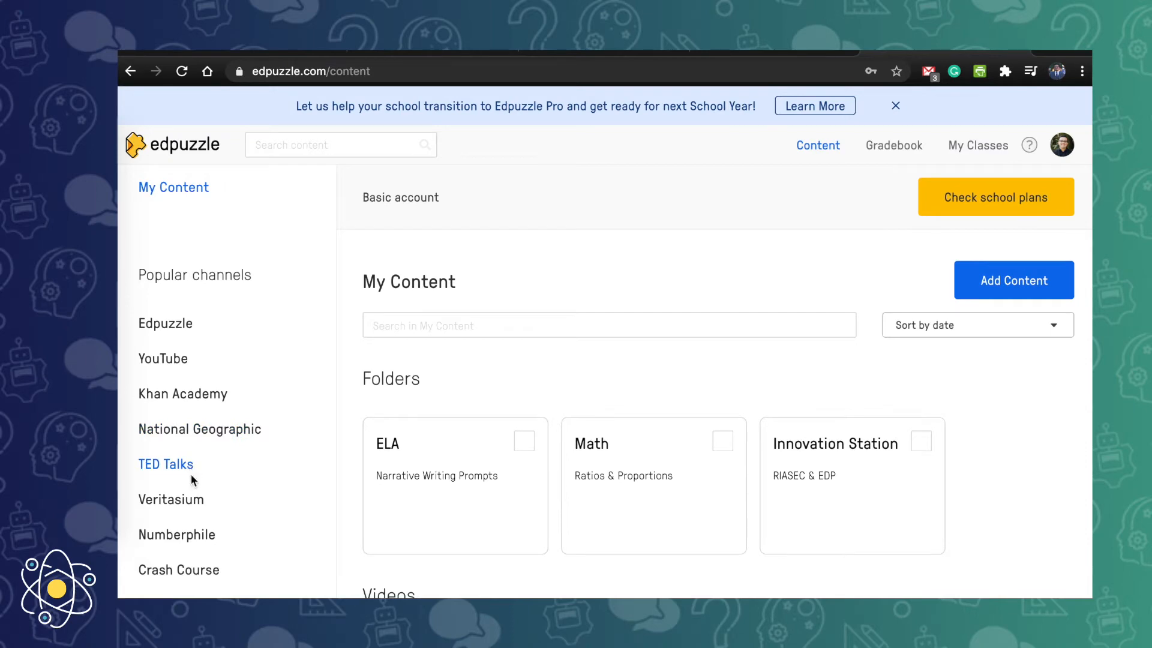
pyautogui.scroll(-4, 387, 510)
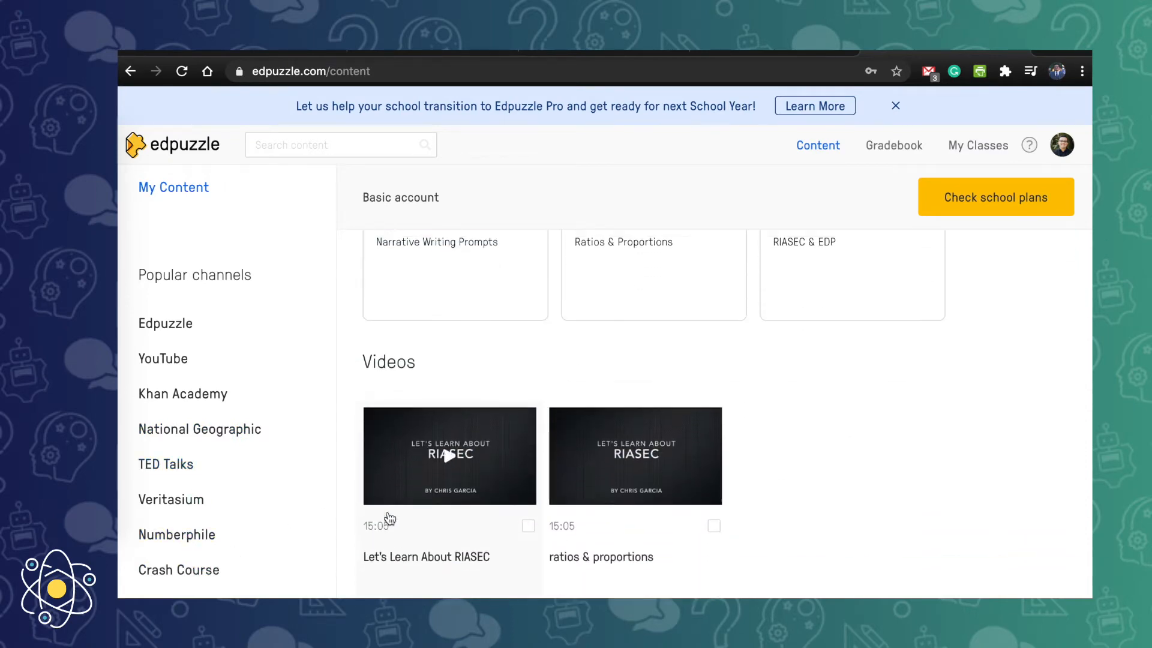
pyautogui.scroll(3, 231, 402)
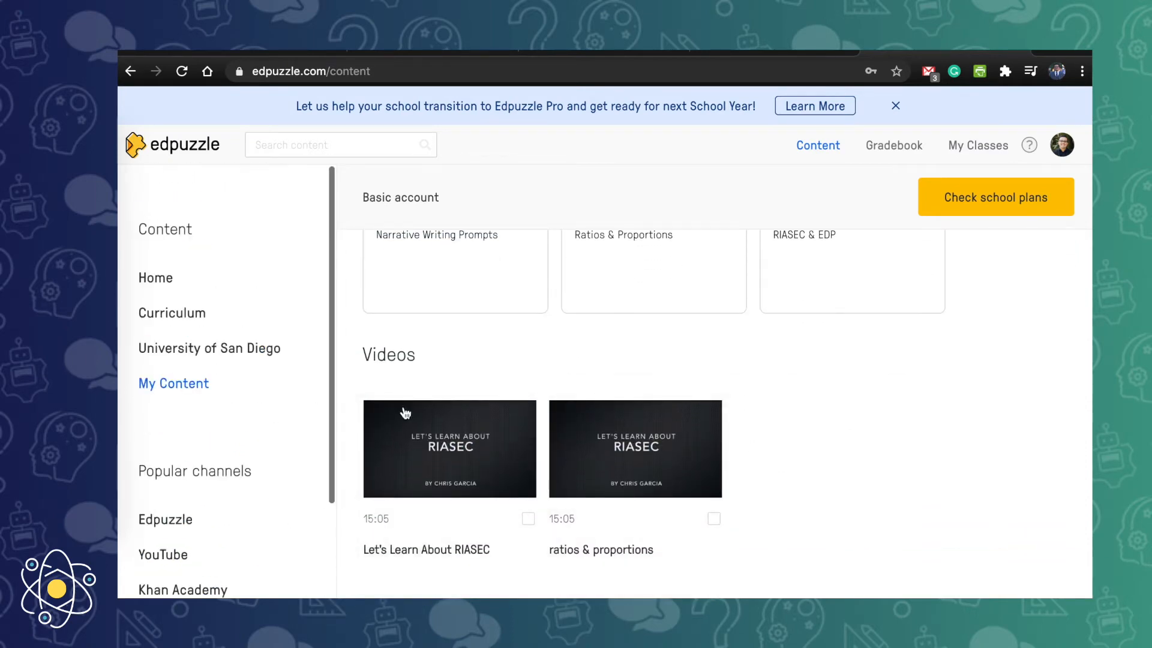
pyautogui.scroll(5, 542, 398)
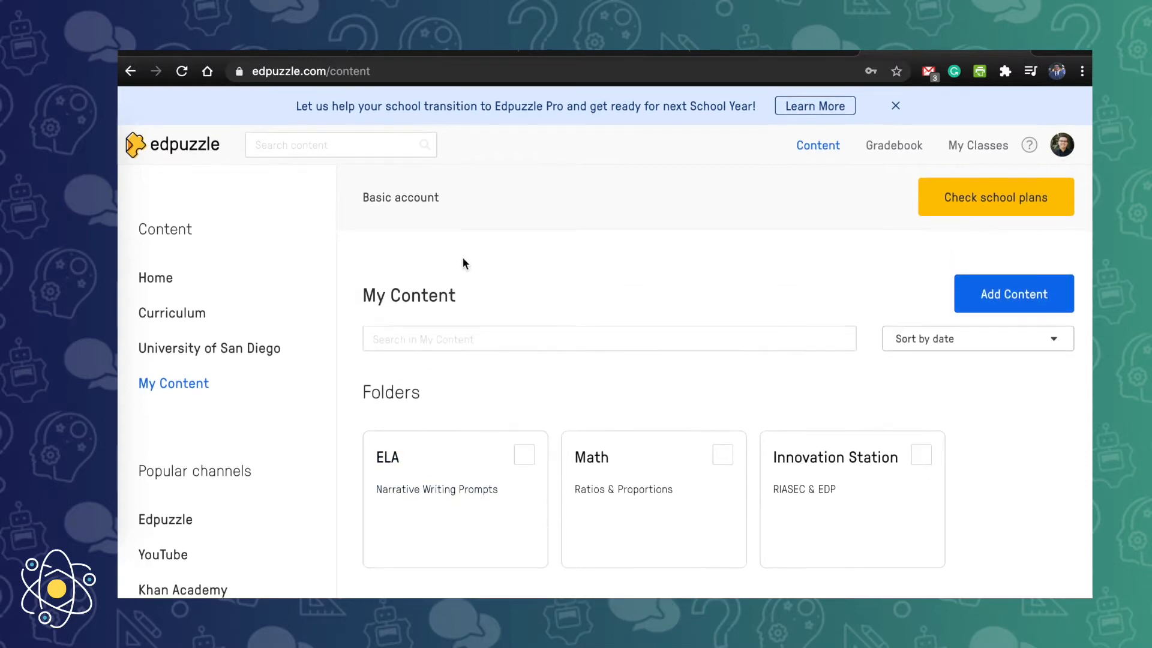
# Step: Search all content for "ratios & proportions" and look through the Edpuzzle and YouTube results
pyautogui.click(369, 143)
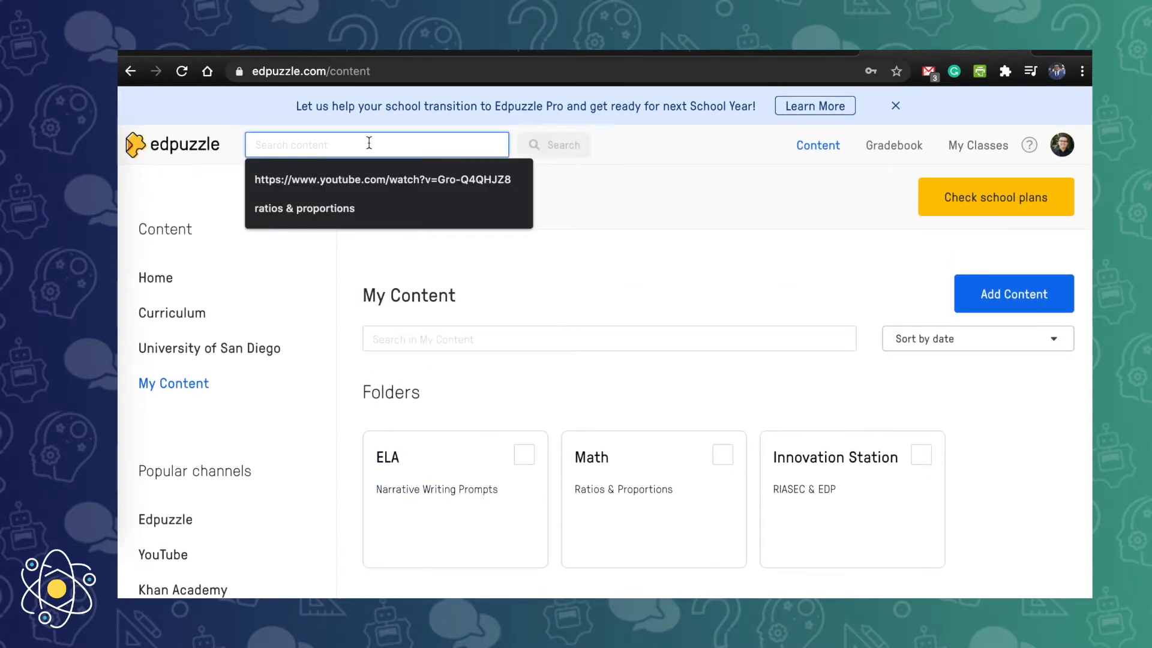
pyautogui.click(364, 210)
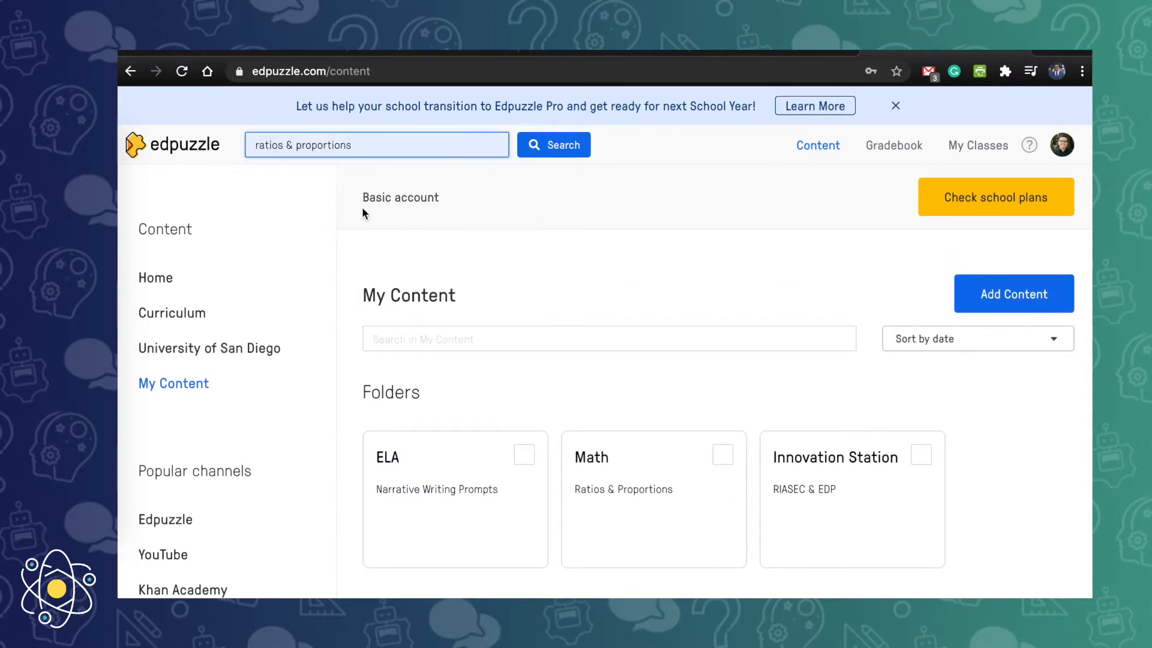
pyautogui.click(558, 149)
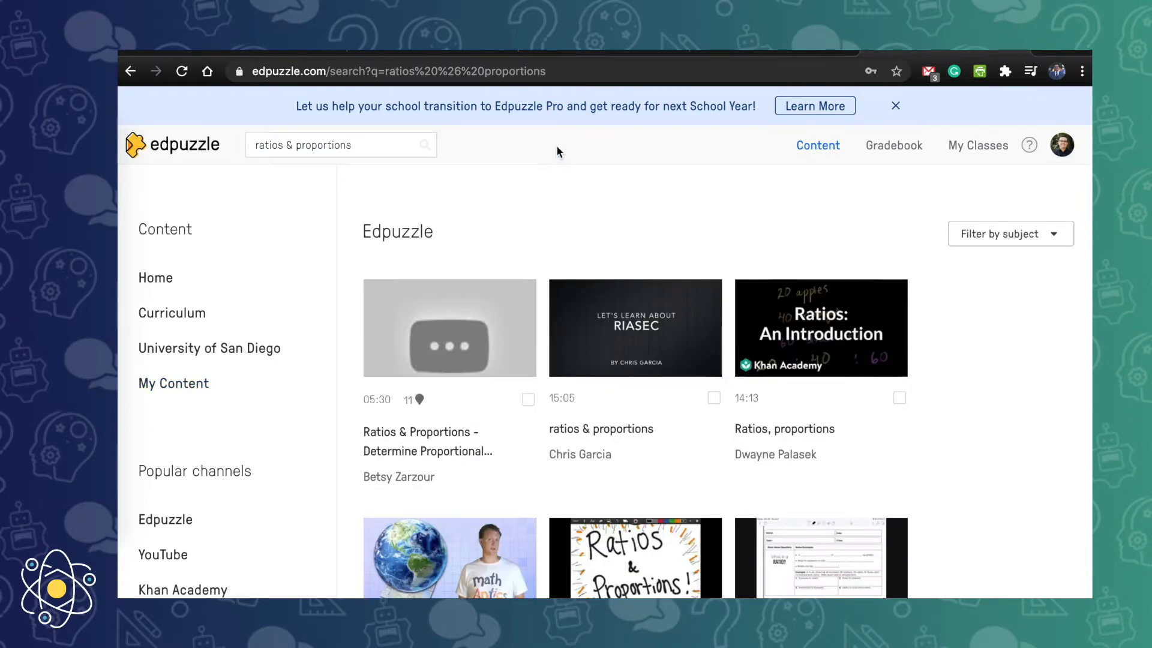
pyautogui.scroll(-5, 594, 550)
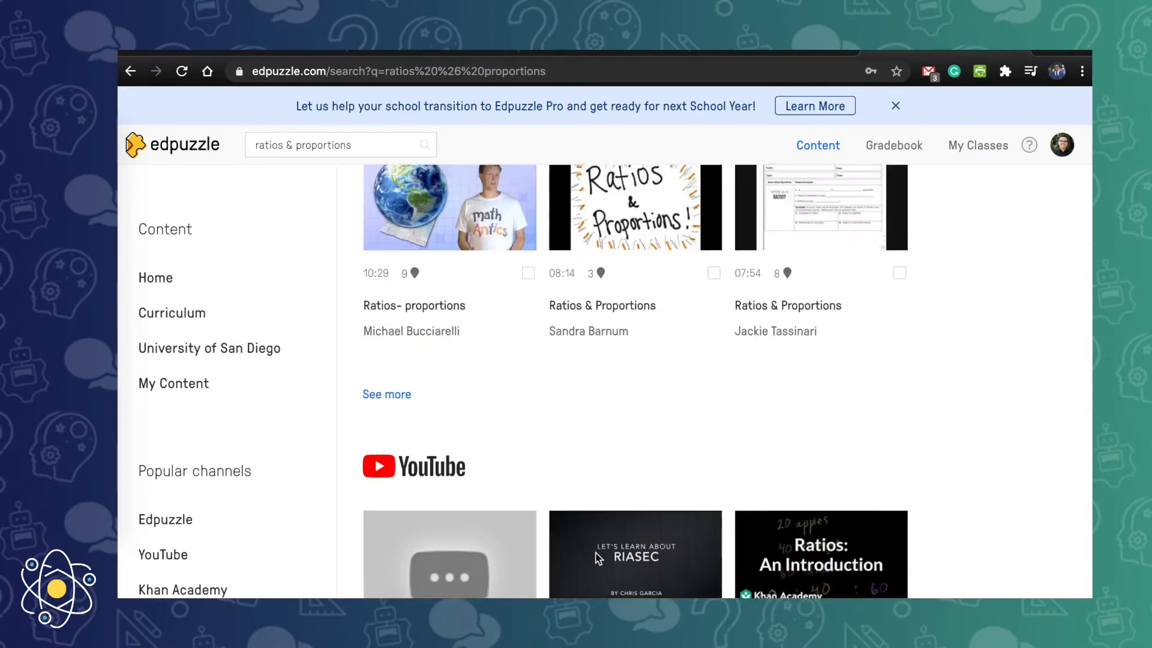
pyautogui.scroll(-5, 598, 558)
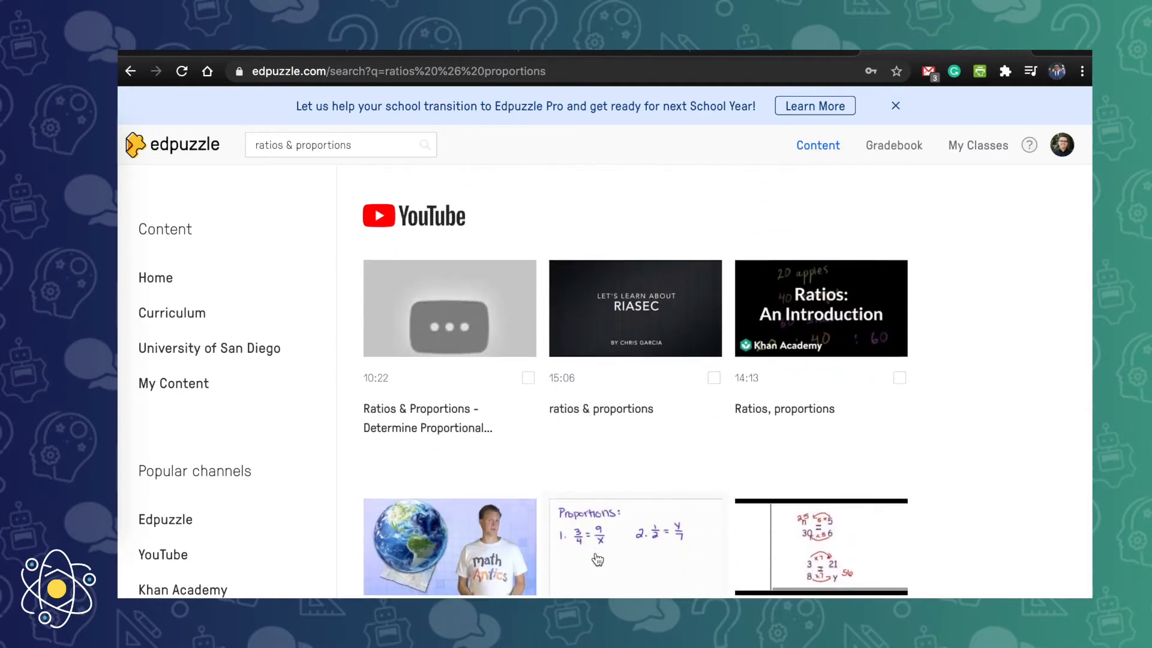
pyautogui.scroll(-1, 897, 558)
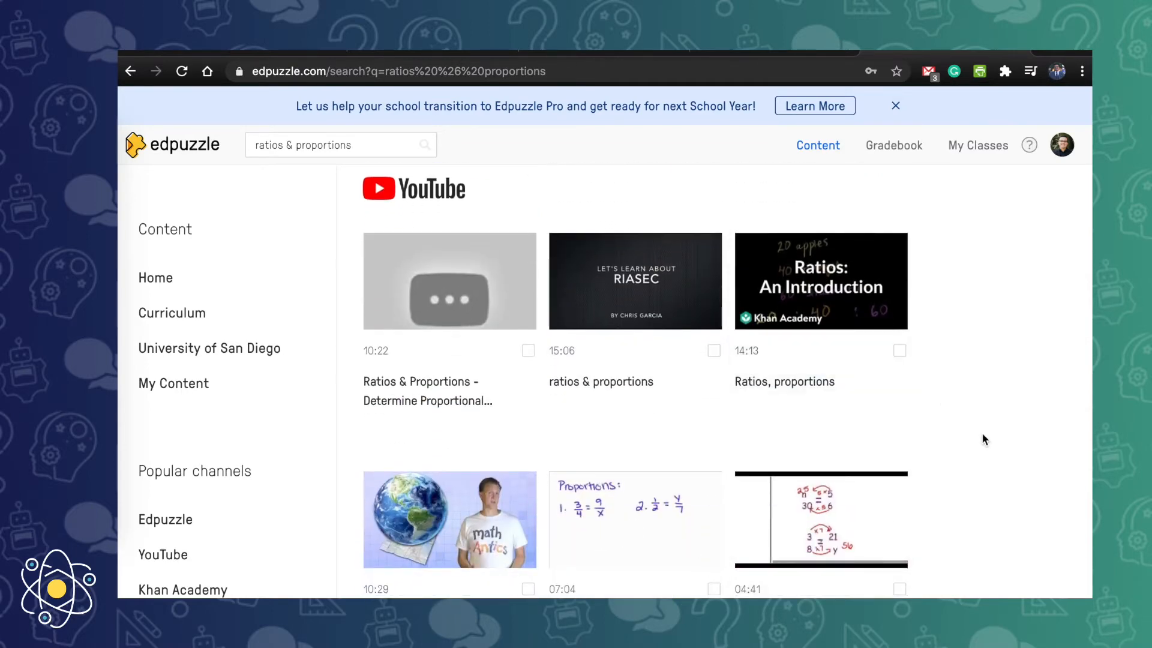
pyautogui.scroll(-1, 982, 437)
pyautogui.scroll(12, 982, 437)
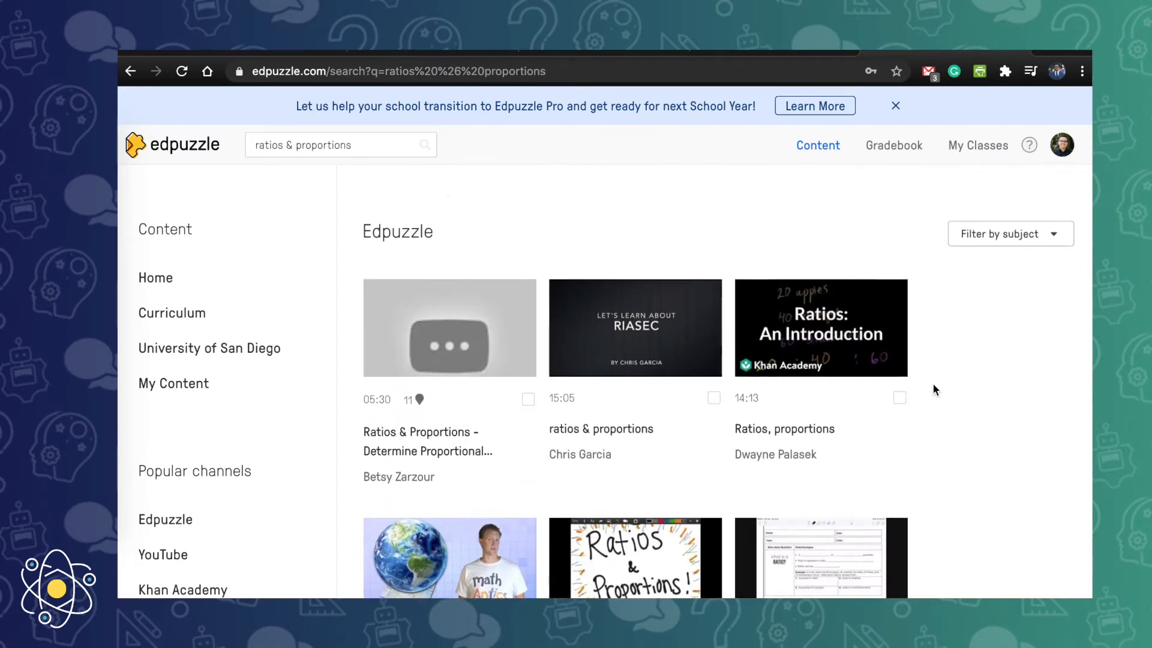
# Step: Clear the content search text and return to the My Content page
pyautogui.click(390, 146)
pyautogui.press('BackSpace')
pyautogui.press('BackSpace')
pyautogui.press('BackSpace')
pyautogui.press('BackSpace')
pyautogui.press('BackSpace')
pyautogui.press('BackSpace')
pyautogui.press('BackSpace')
pyautogui.press('BackSpace')
pyautogui.press('BackSpace')
pyautogui.press('BackSpace')
pyautogui.press('BackSpace')
pyautogui.press('BackSpace')
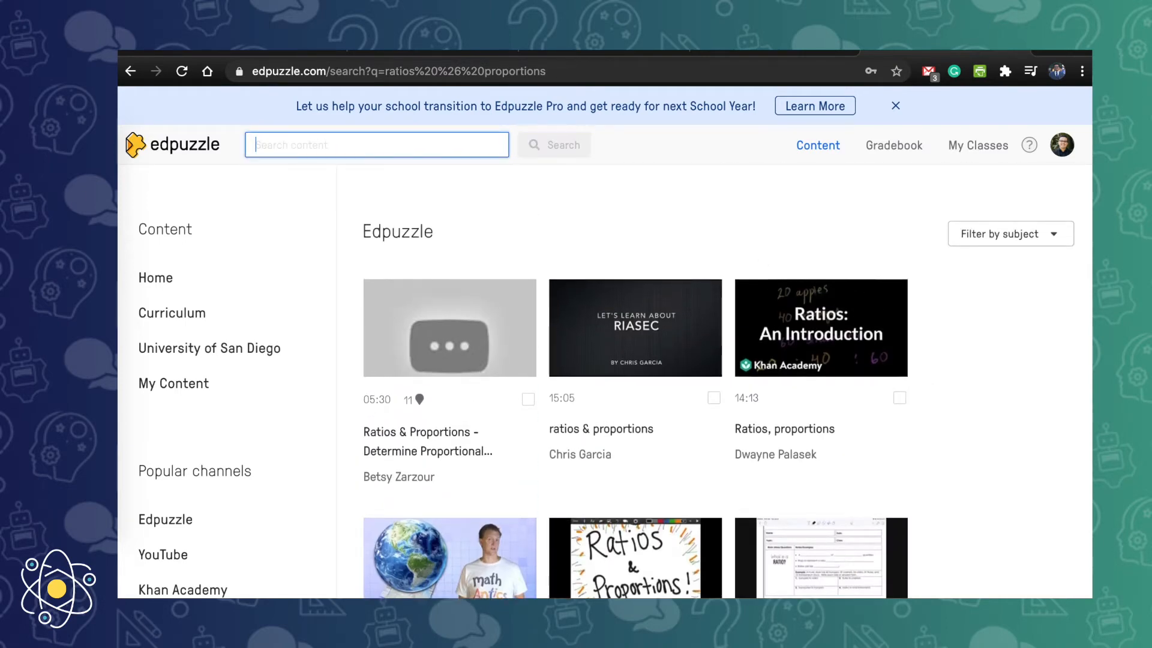
pyautogui.hotkey('alt', 'Left')
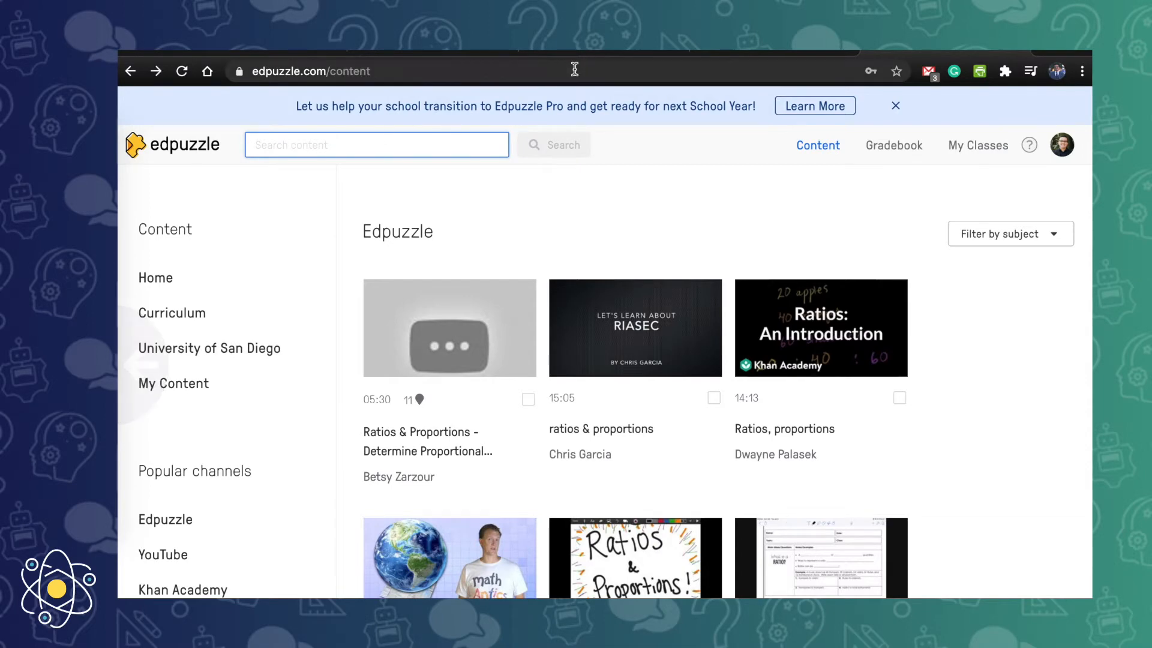
# Step: Switch to the YouTube page of "Let's Learn About RIASEC" and skim the video from the start to 1:18
pyautogui.click(738, 51)
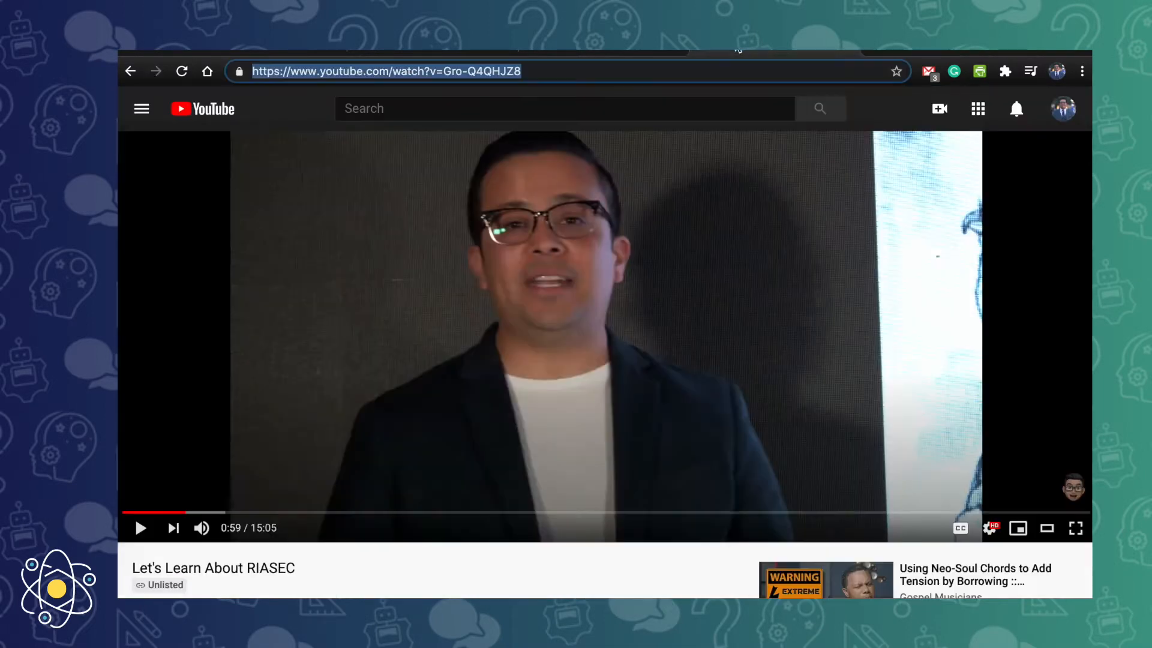
pyautogui.moveTo(196, 512); pyautogui.dragTo(121, 516)
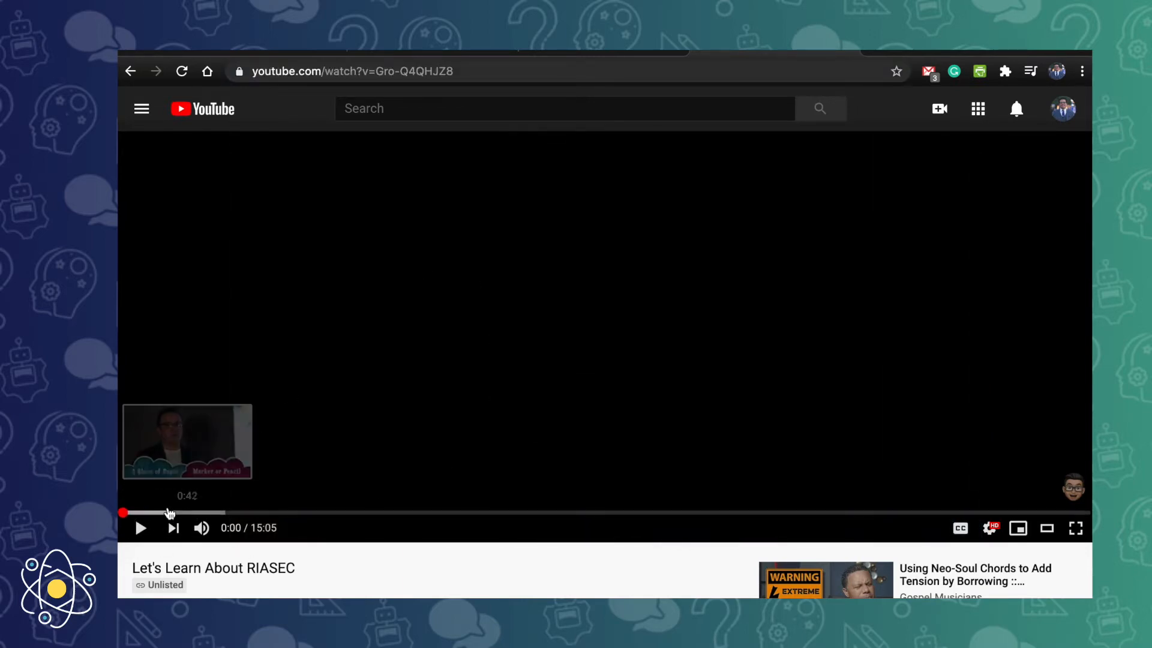
pyautogui.click(168, 513)
pyautogui.moveTo(169, 513); pyautogui.dragTo(190, 514)
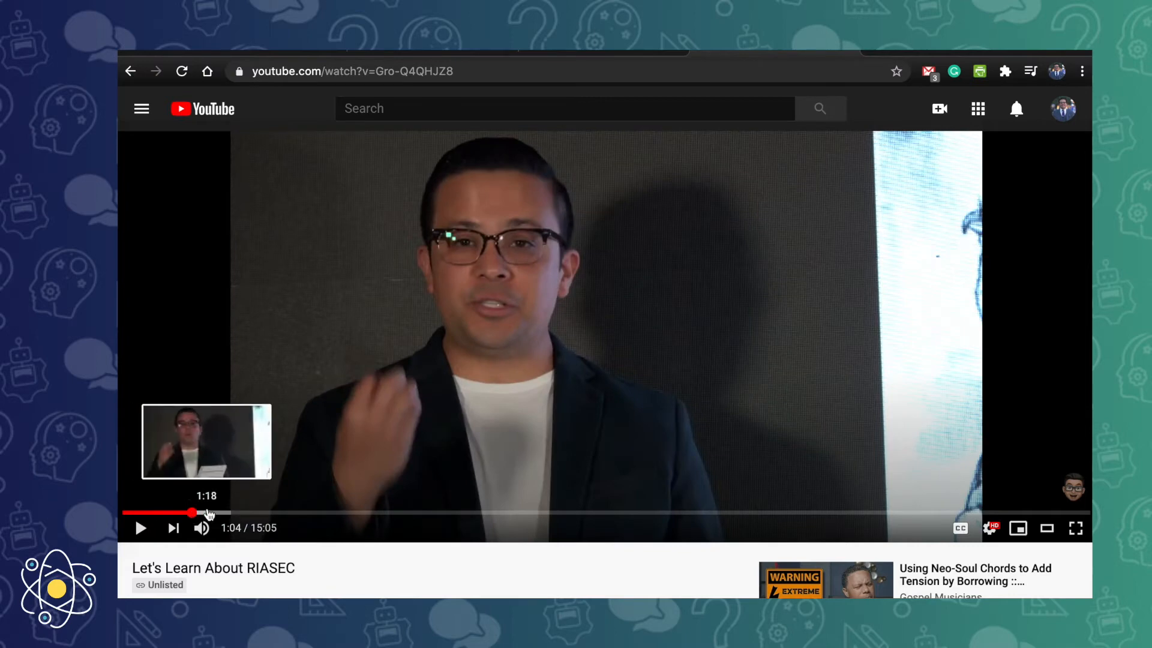
pyautogui.click(206, 514)
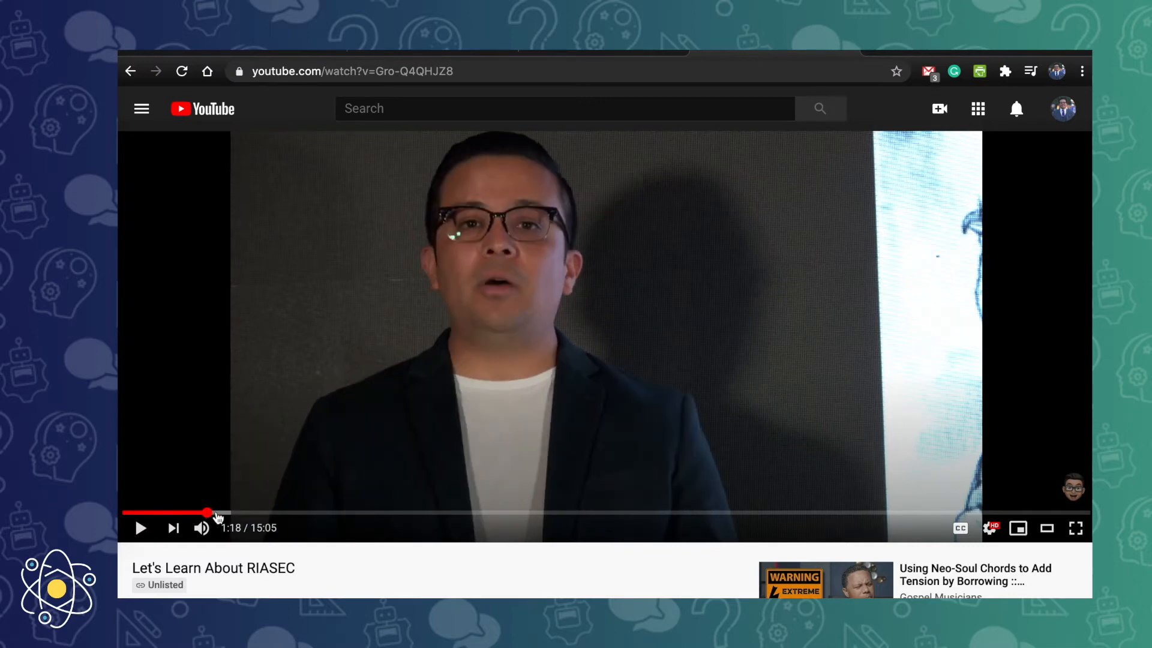
# Step: Skim the RIASEC video on YouTube to 1:35, return to its start, and move to 0:45
pyautogui.click(215, 514)
pyautogui.click(225, 514)
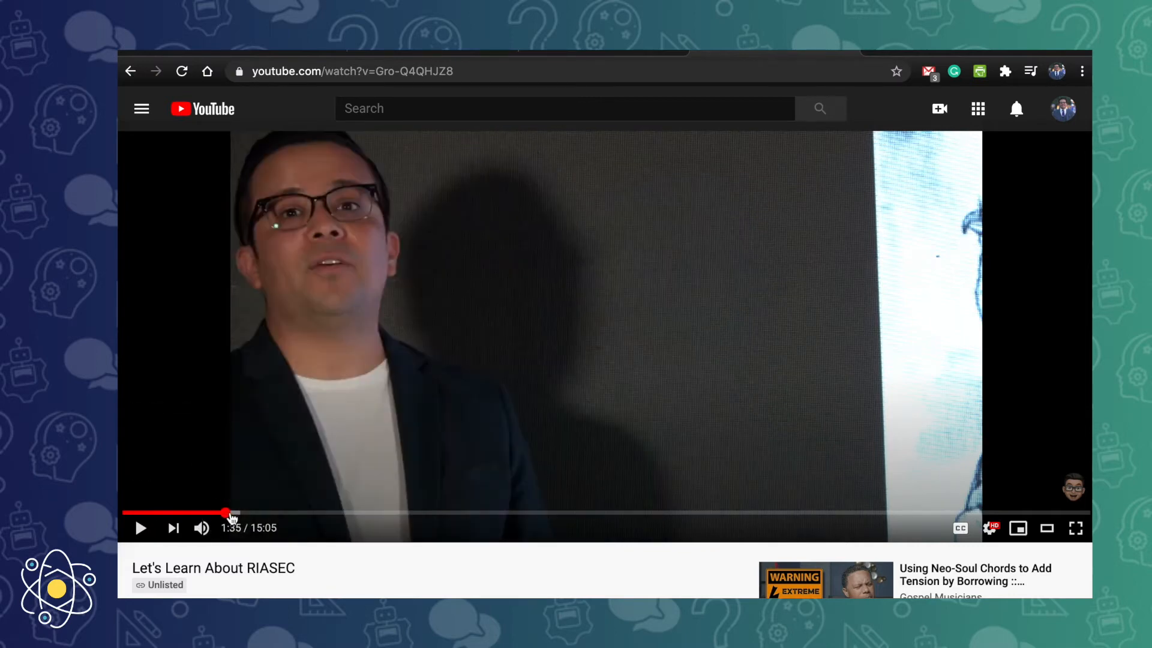
pyautogui.moveTo(160, 514); pyautogui.dragTo(122, 516)
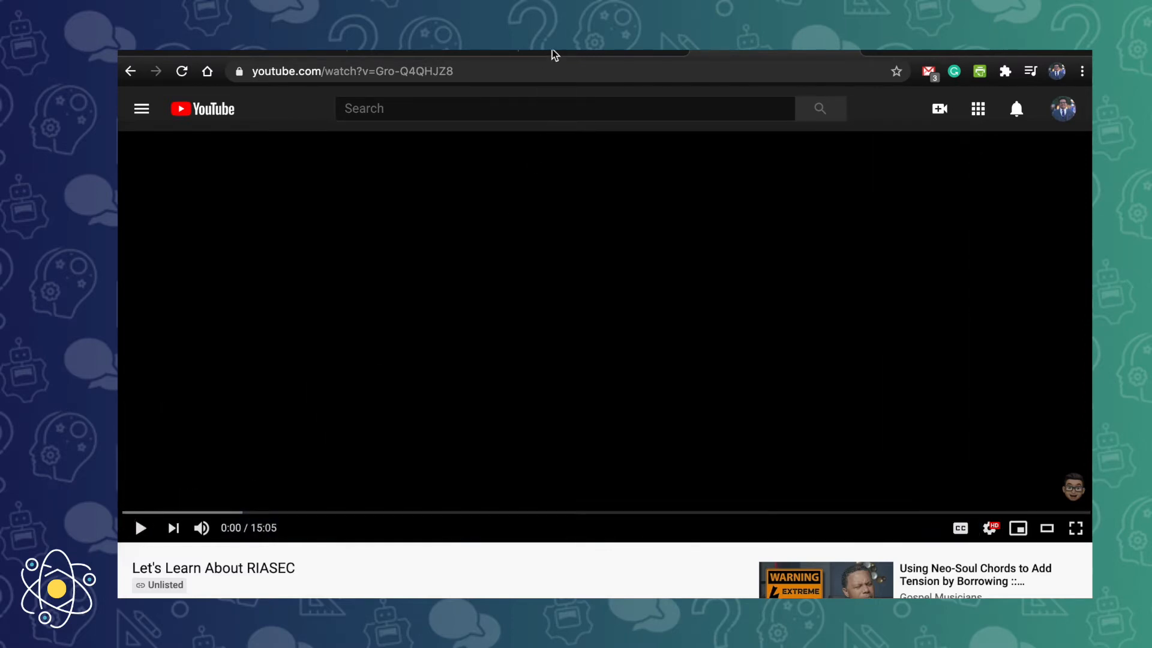
pyautogui.click(555, 70)
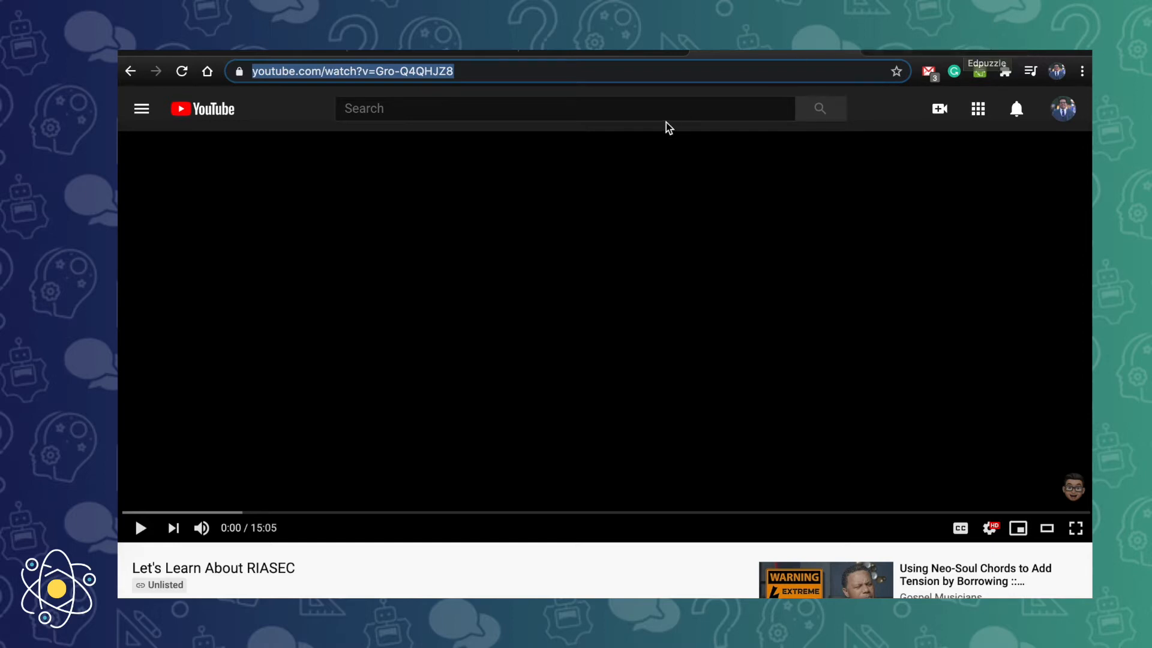
pyautogui.click(173, 513)
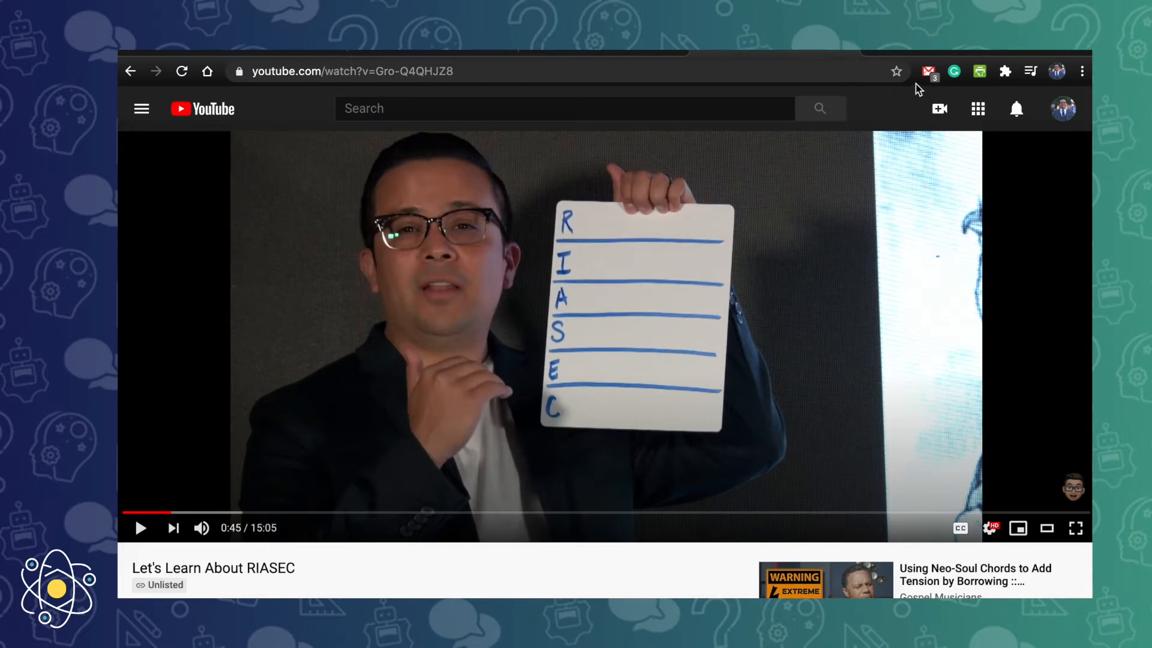
# Step: Check the content search in Edpuzzle, return to the YouTube page, and copy the RIASEC video's web address
pyautogui.click(918, 56)
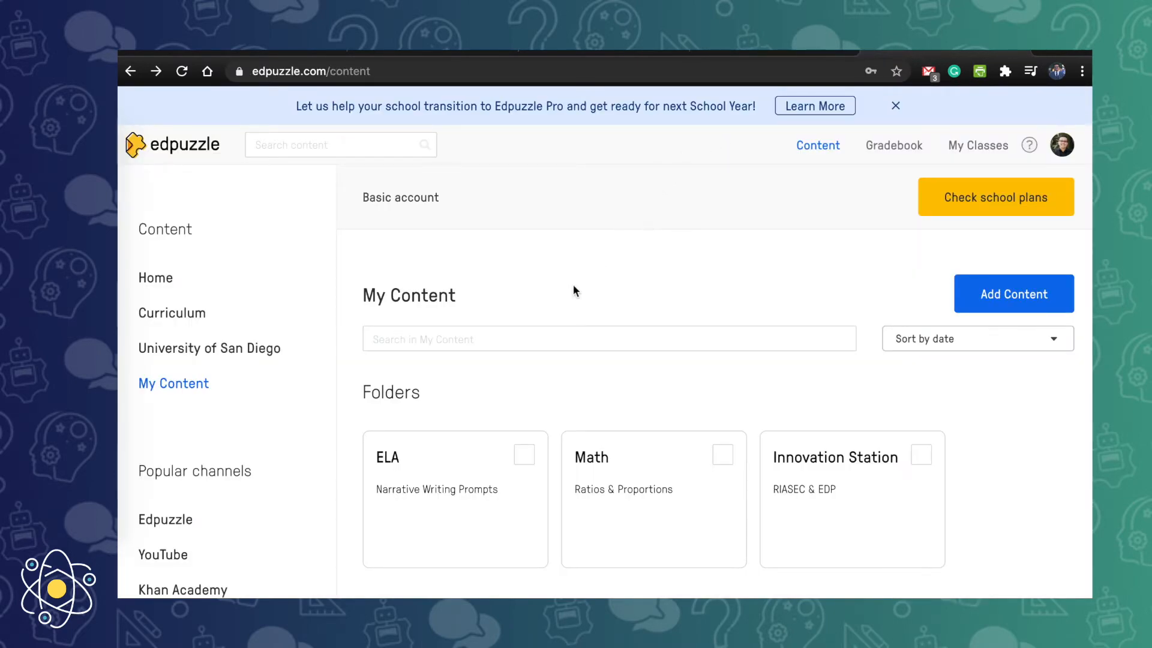
pyautogui.click(330, 144)
pyautogui.click(793, 50)
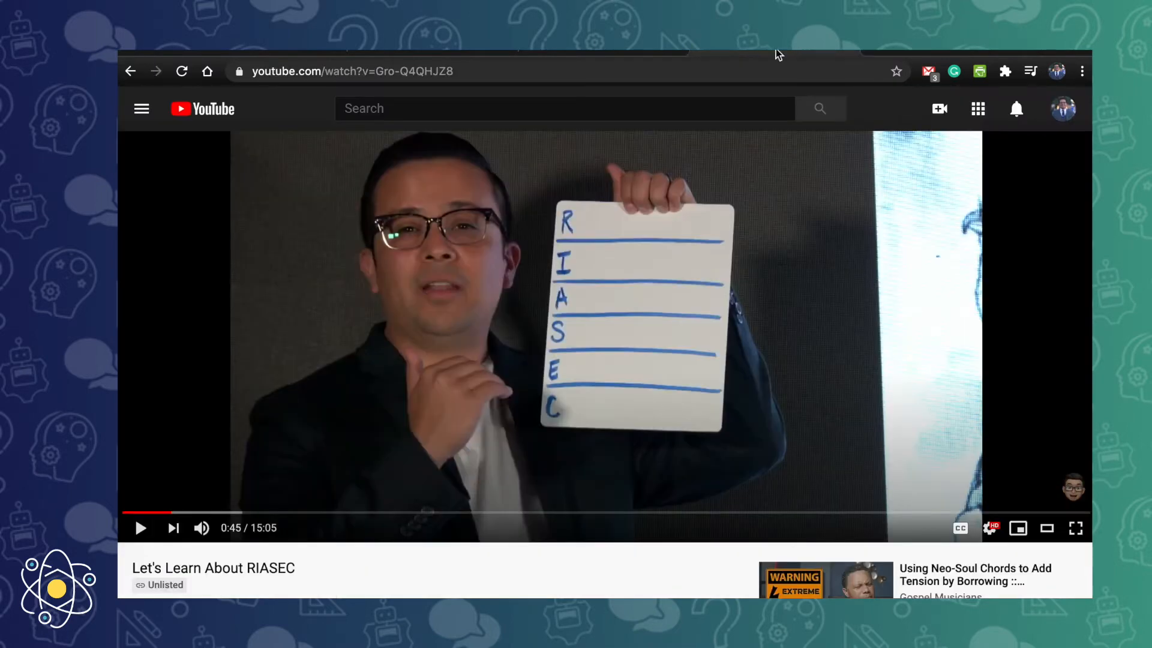
pyautogui.click(765, 67)
pyautogui.hotkey('ctrl', 'c')
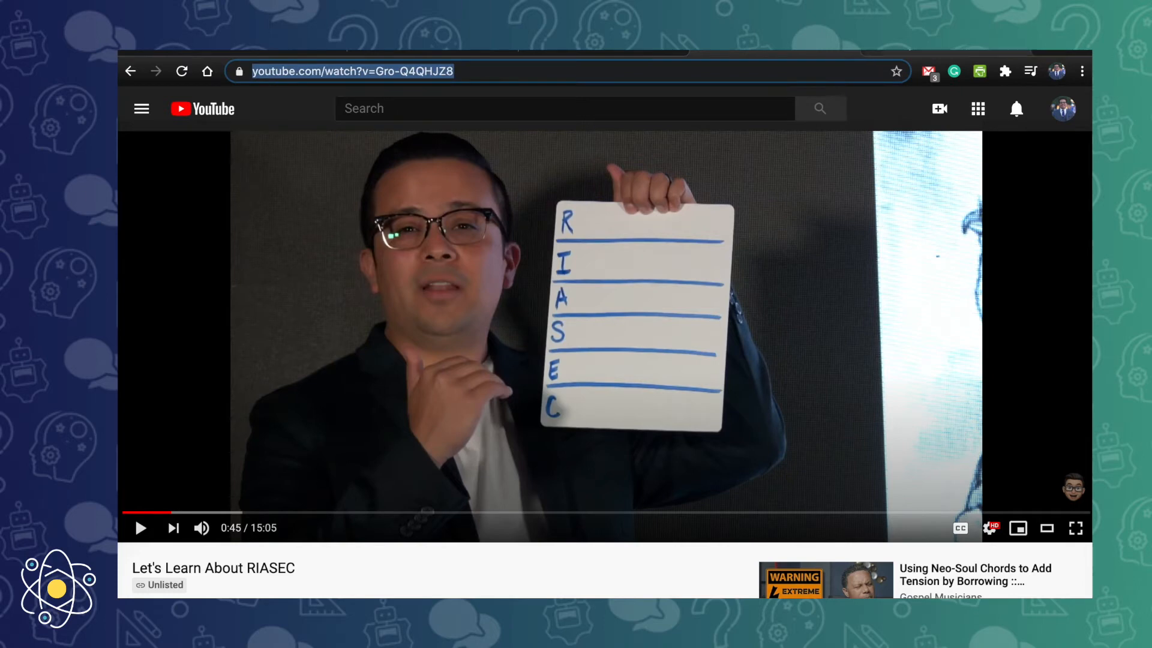
# Step: Switch to Edpuzzle and search all content with the copied YouTube link to open the video for editing
pyautogui.click(912, 51)
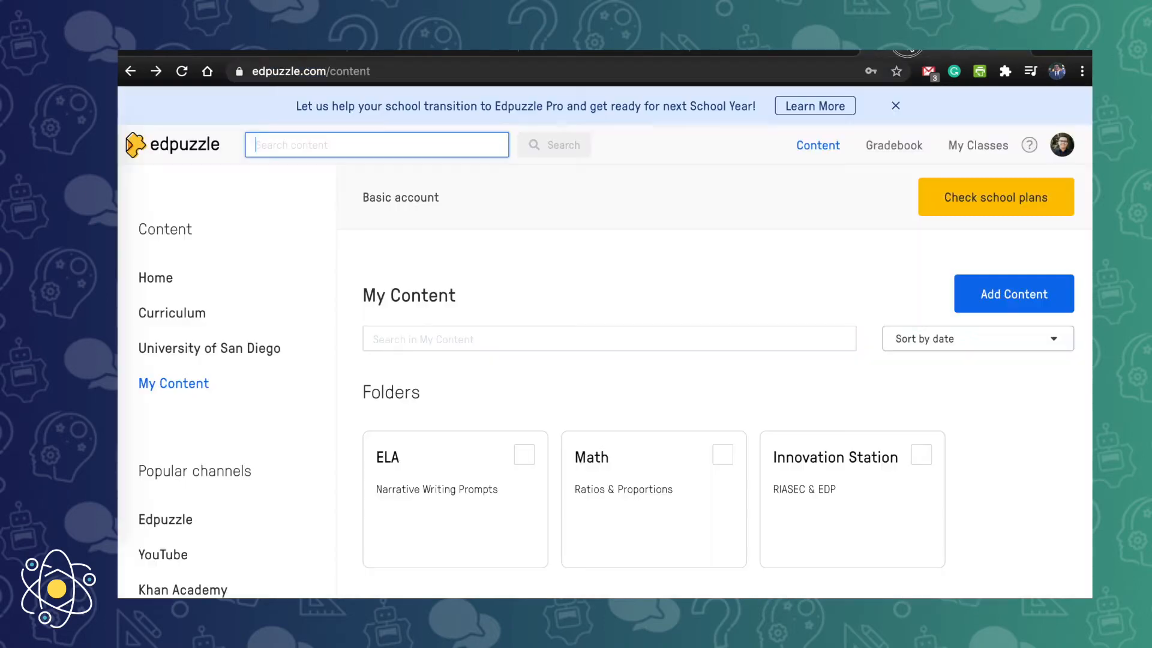
pyautogui.click(409, 146)
pyautogui.hotkey('ctrl', 'v')
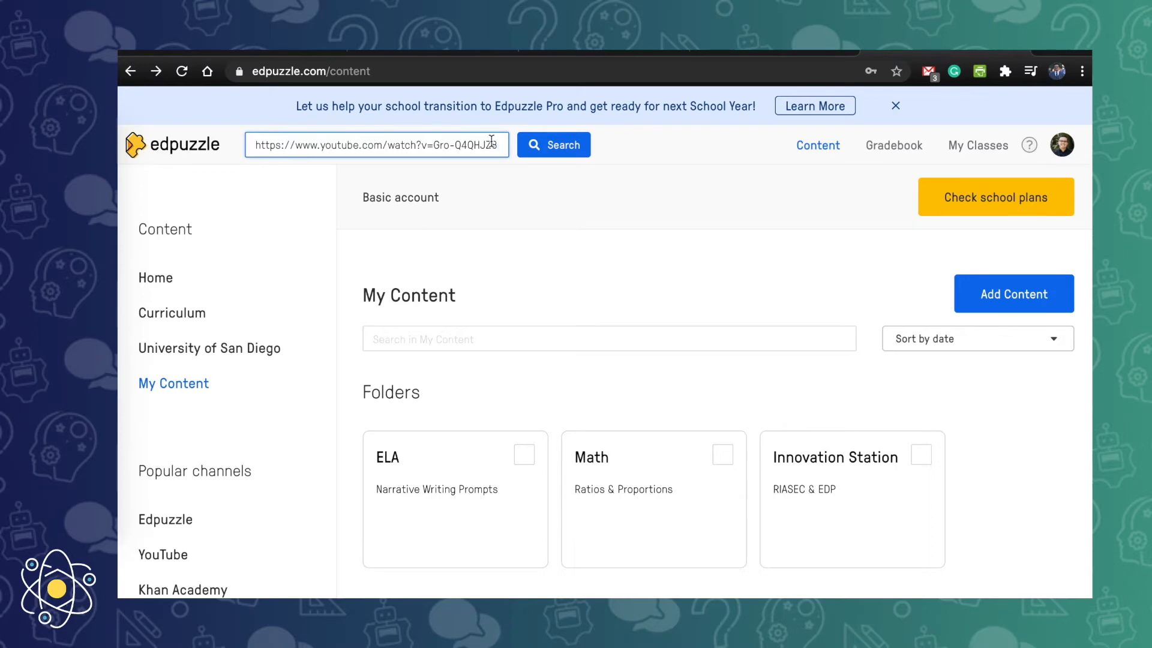
pyautogui.hotkey('ctrl', 'a')
pyautogui.press('BackSpace')
pyautogui.hotkey('ctrl', 'v')
pyautogui.click(569, 148)
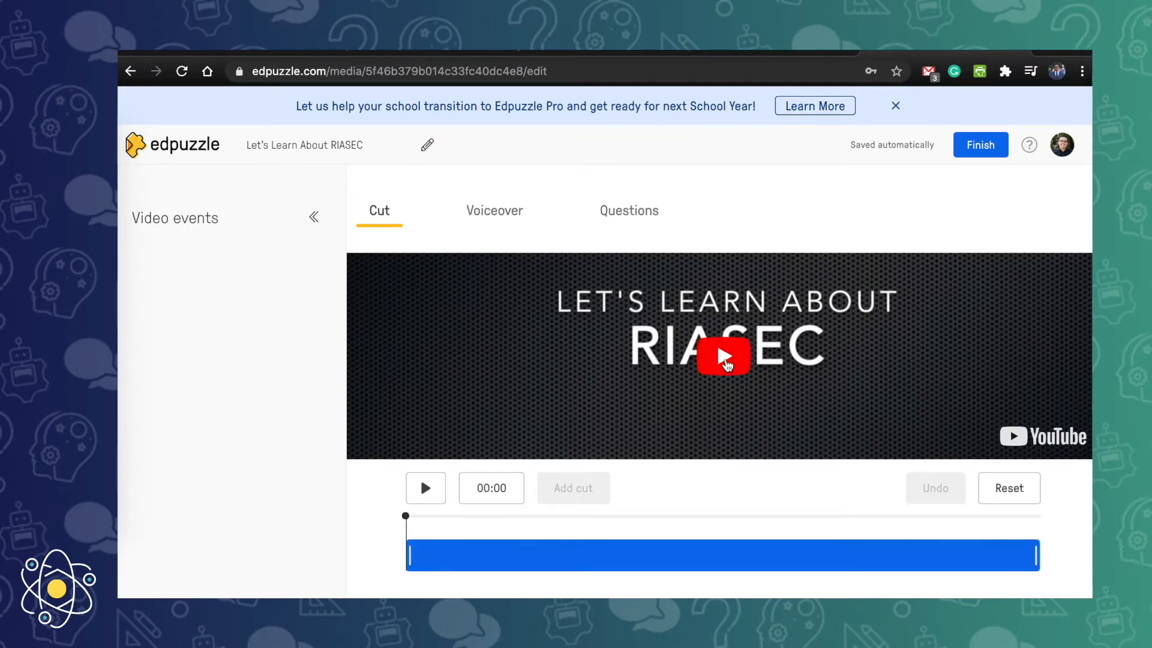
# Step: Play the video's first five seconds, then examine the Cut and Voiceover editing options
pyautogui.click(723, 358)
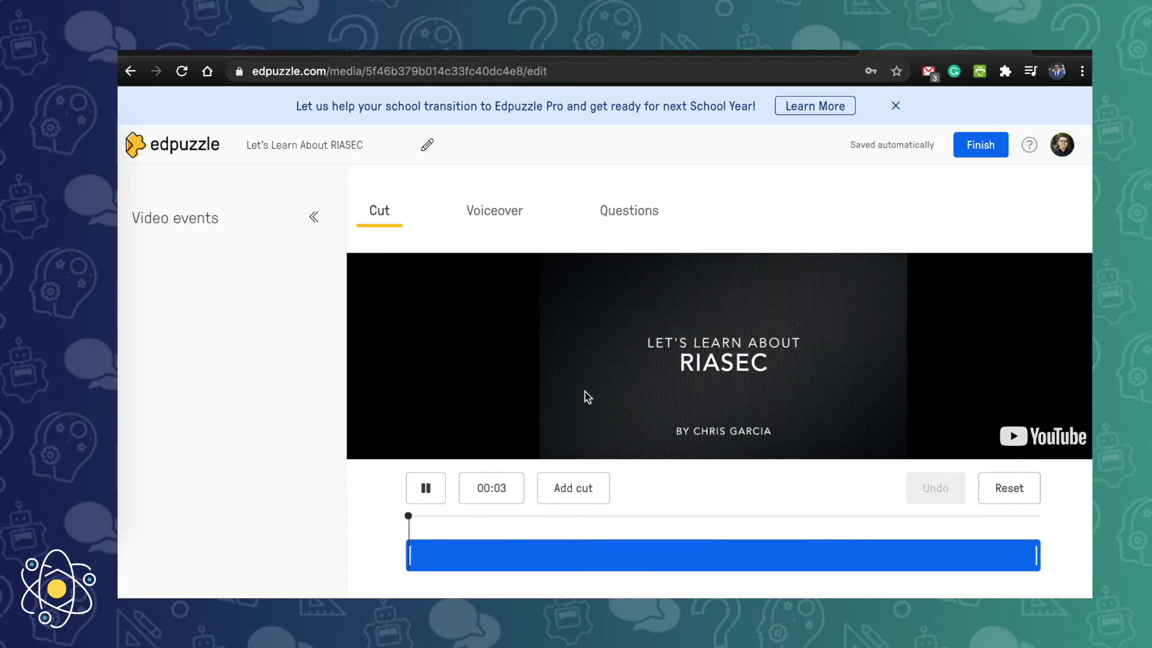
pyautogui.click(425, 487)
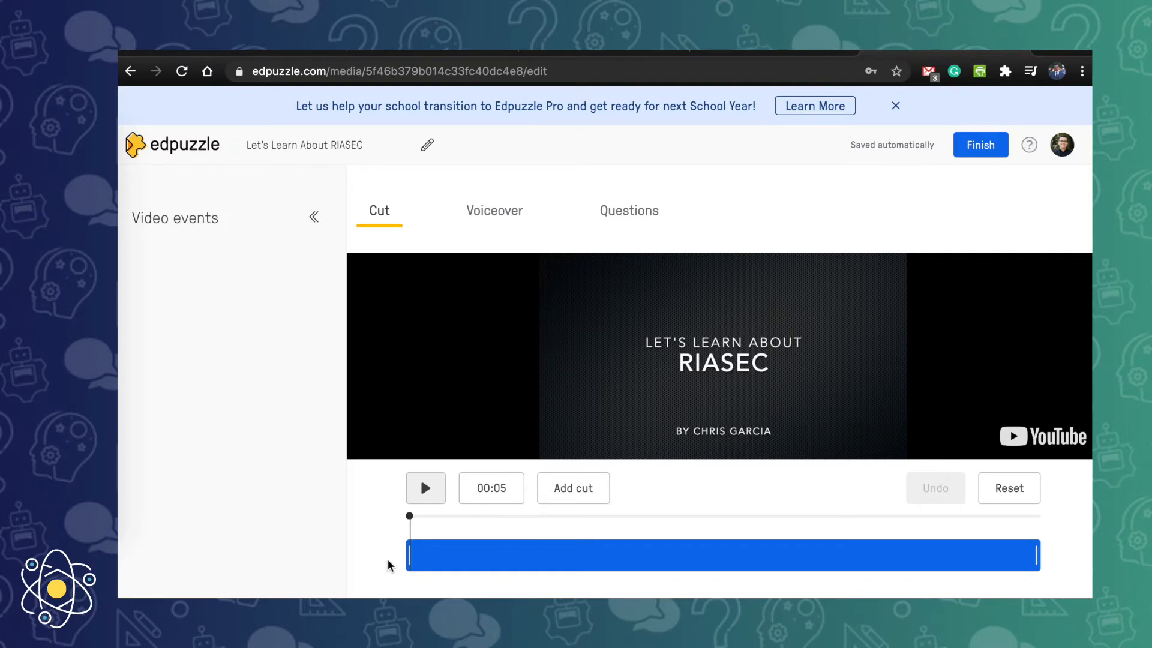
pyautogui.scroll(-2, 389, 564)
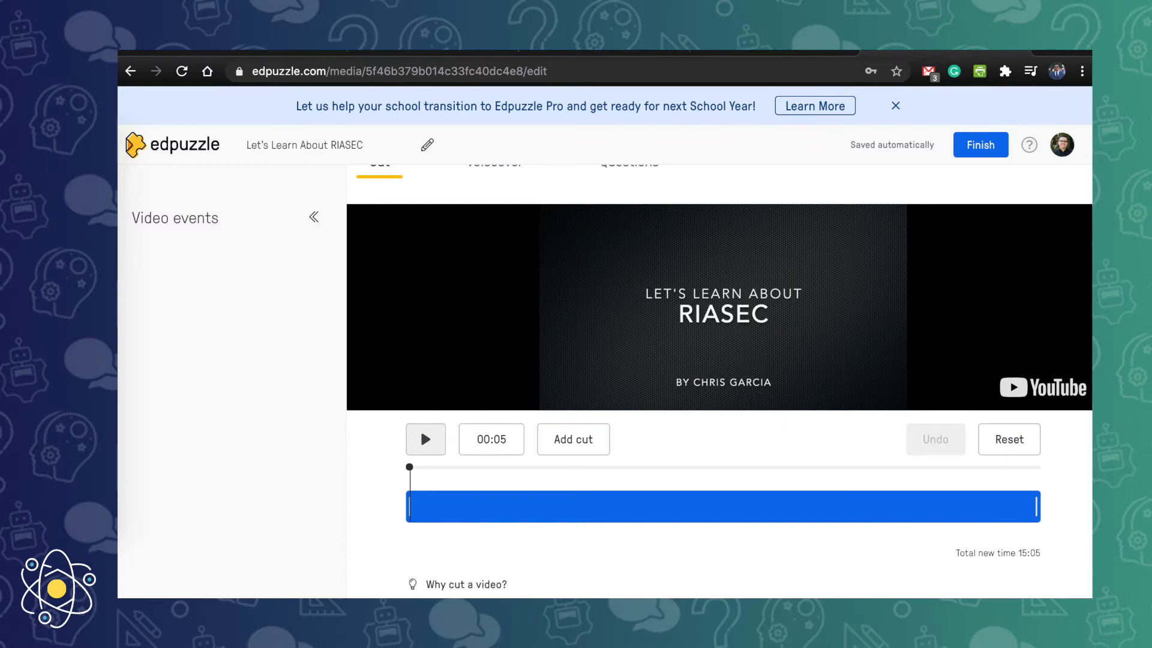
pyautogui.scroll(2, 719, 384)
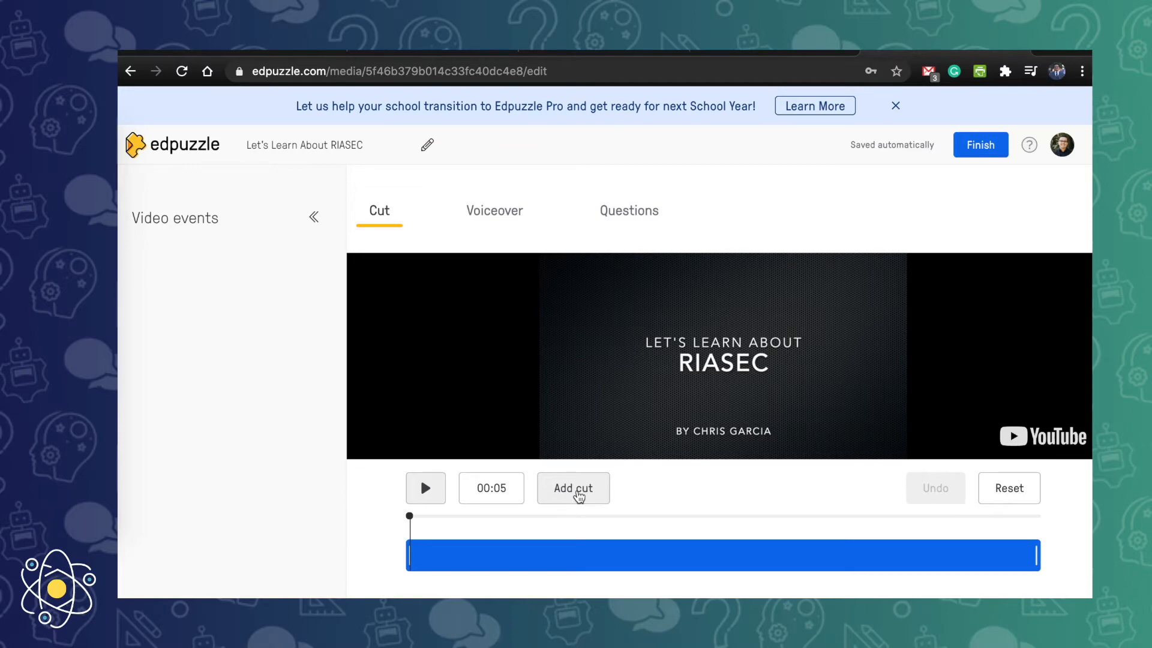
pyautogui.click(496, 213)
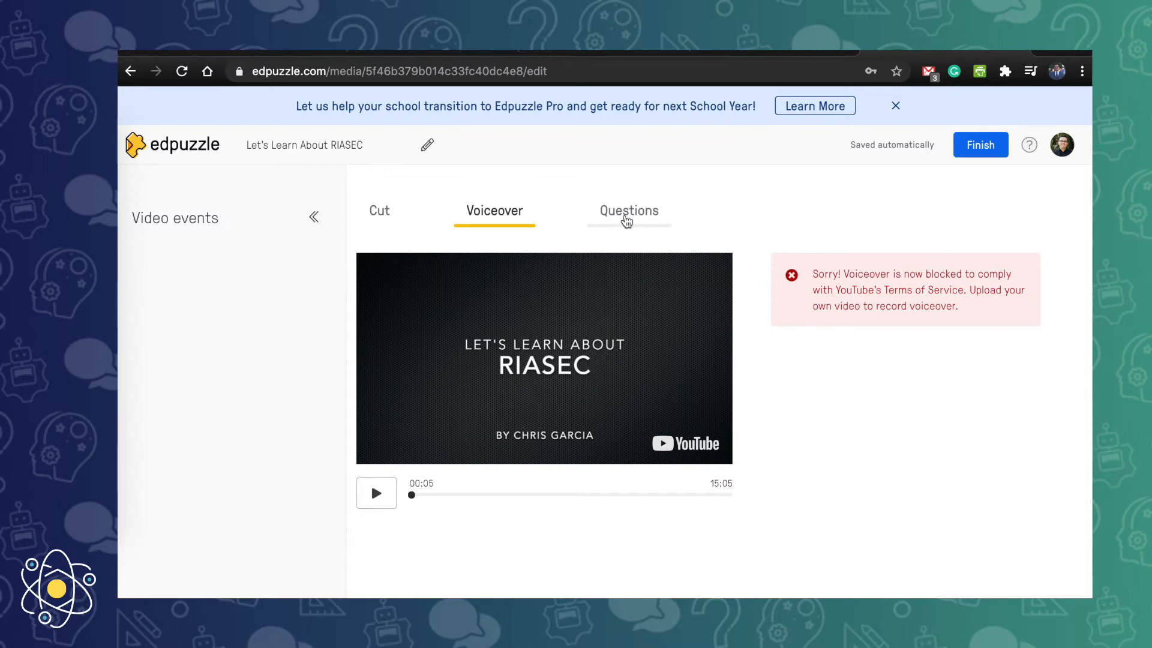
# Step: Open the Questions editing options and advance the video to 0:39, leaving it paused there
pyautogui.click(627, 222)
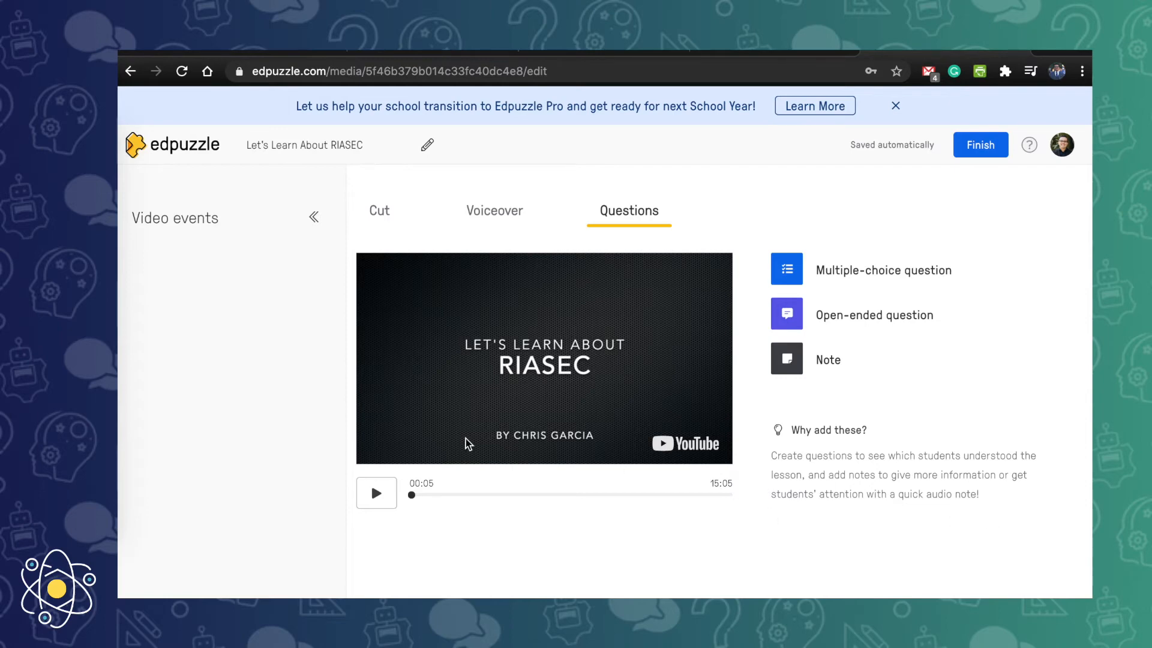
pyautogui.click(383, 498)
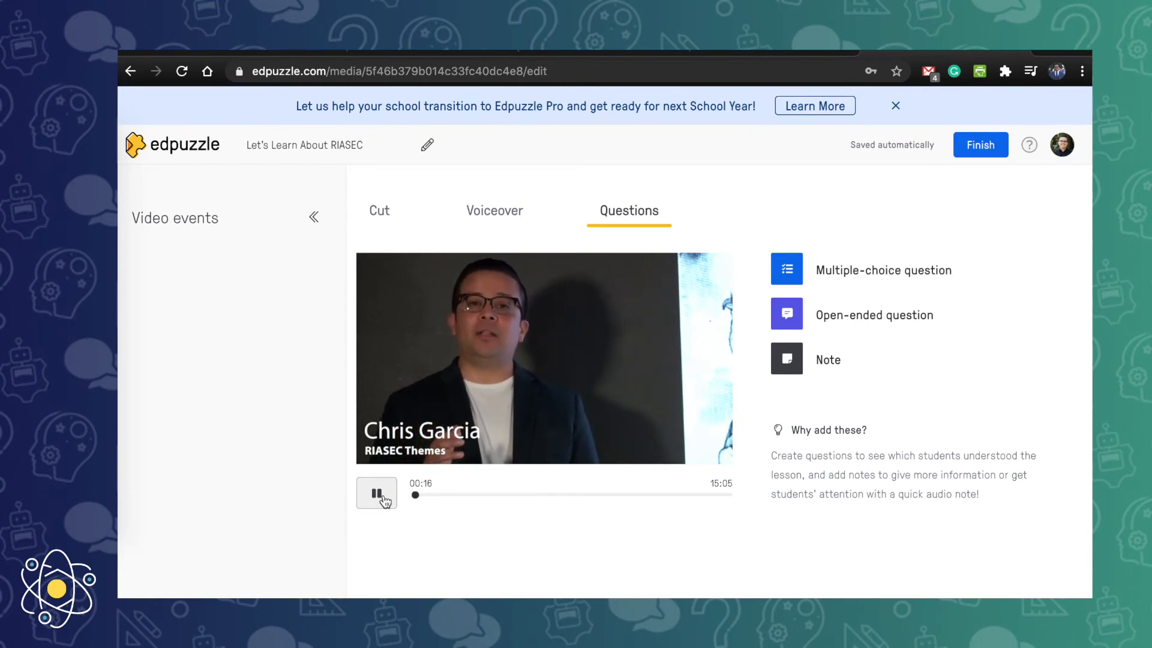
pyautogui.click(382, 497)
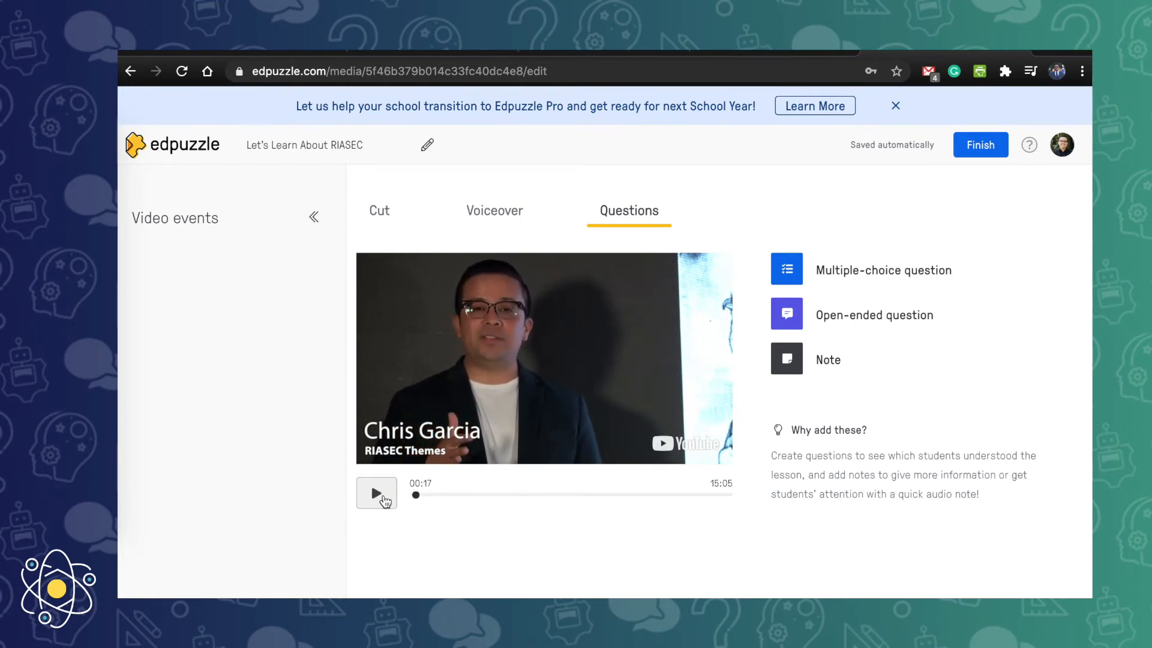
pyautogui.click(425, 496)
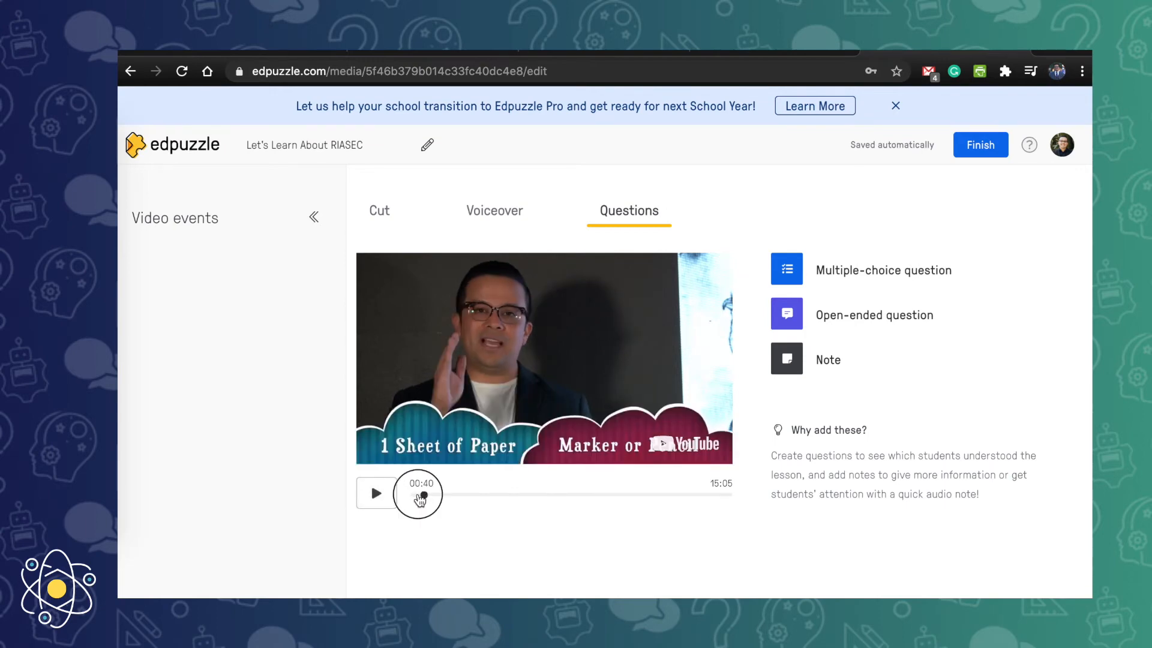
pyautogui.click(423, 496)
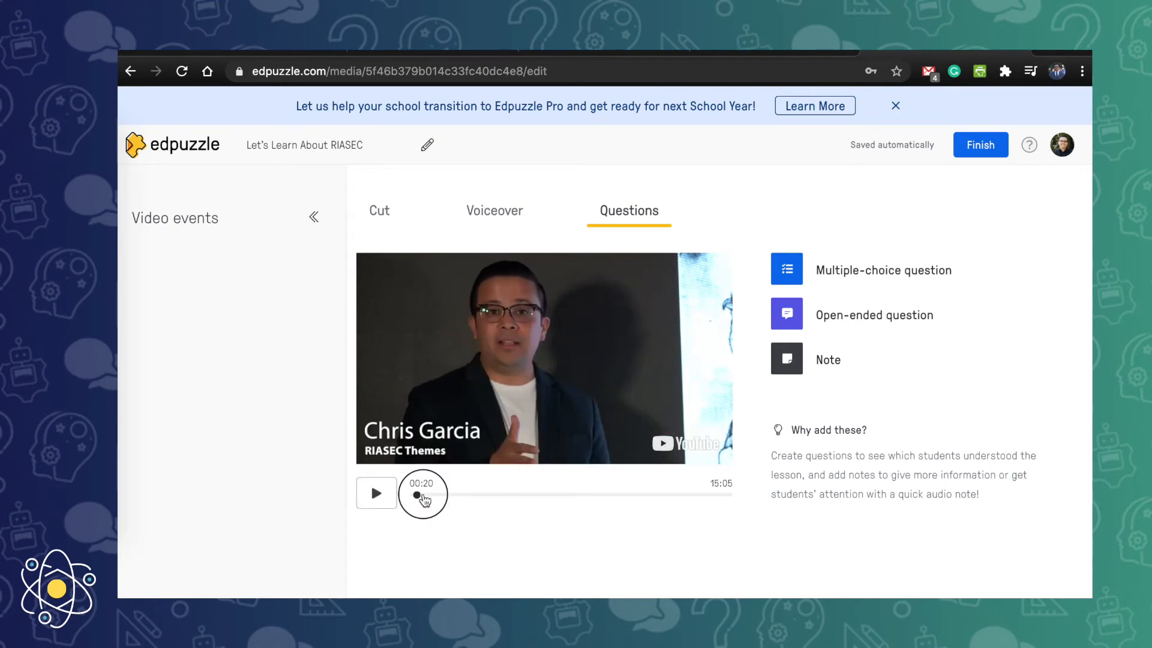
pyautogui.click(382, 493)
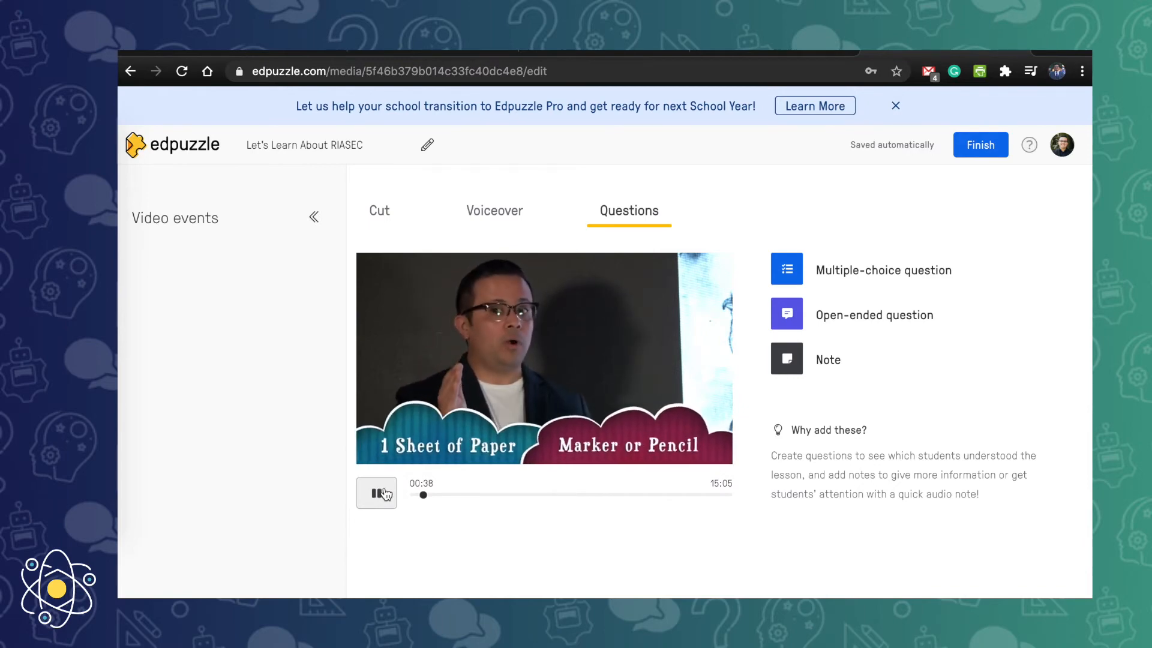
pyautogui.click(384, 494)
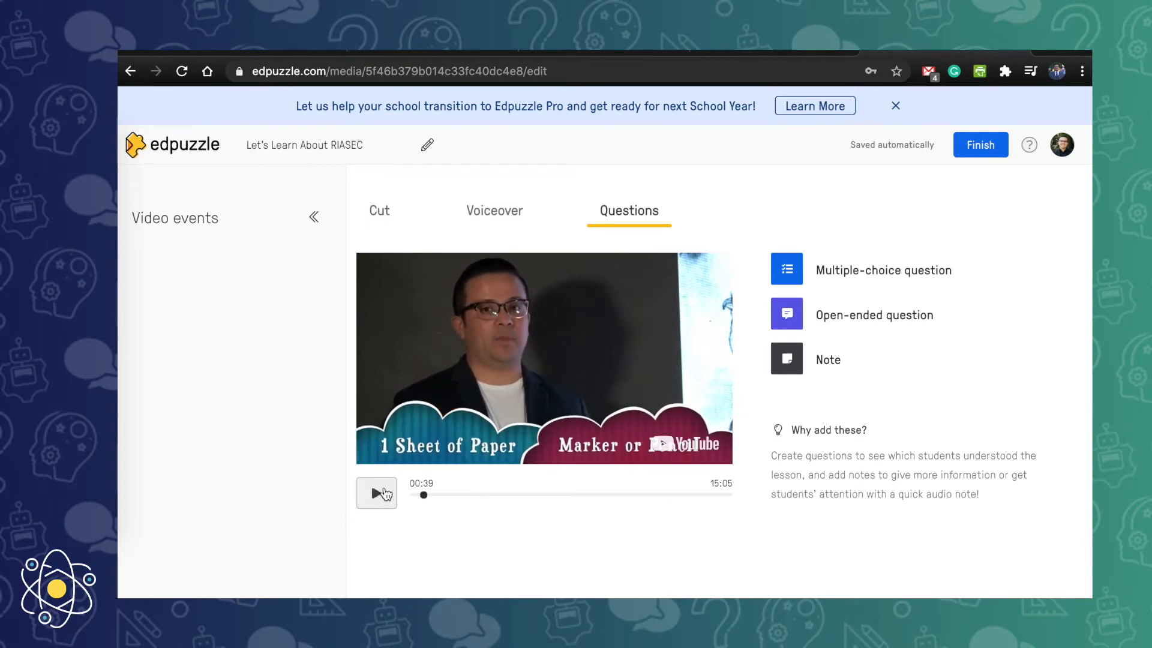
# Step: Start a note at 0:39 reading "Pause the video and grab a notebook or a sheet of paper along with a pen or pencil"
pyautogui.click(795, 360)
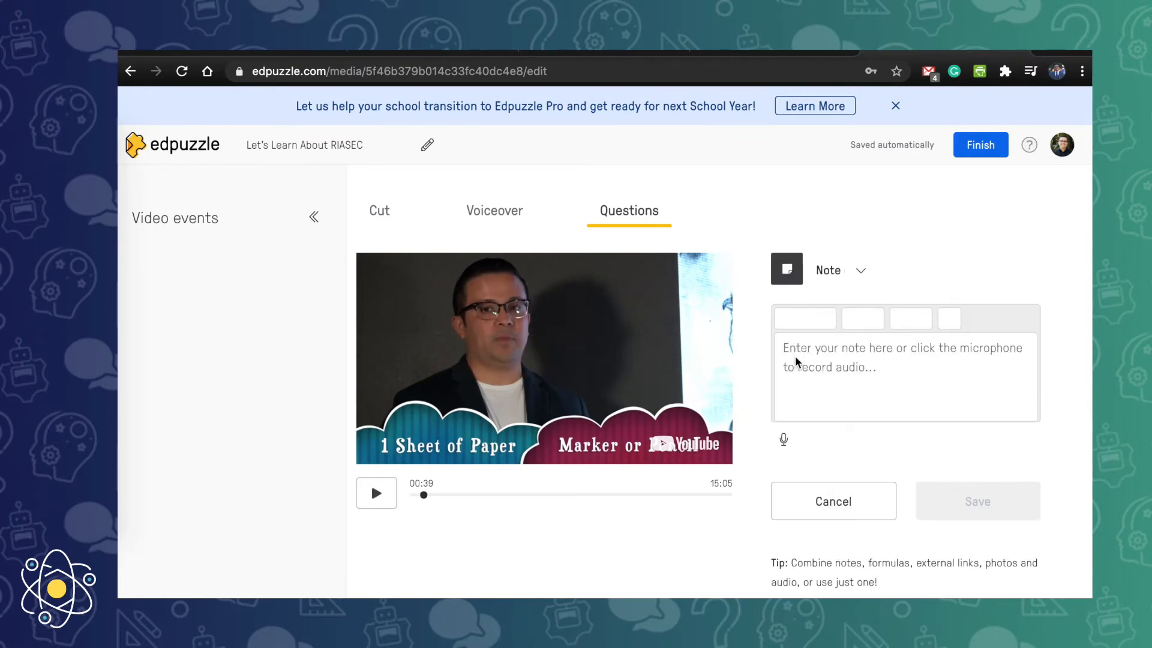
pyautogui.click(804, 363)
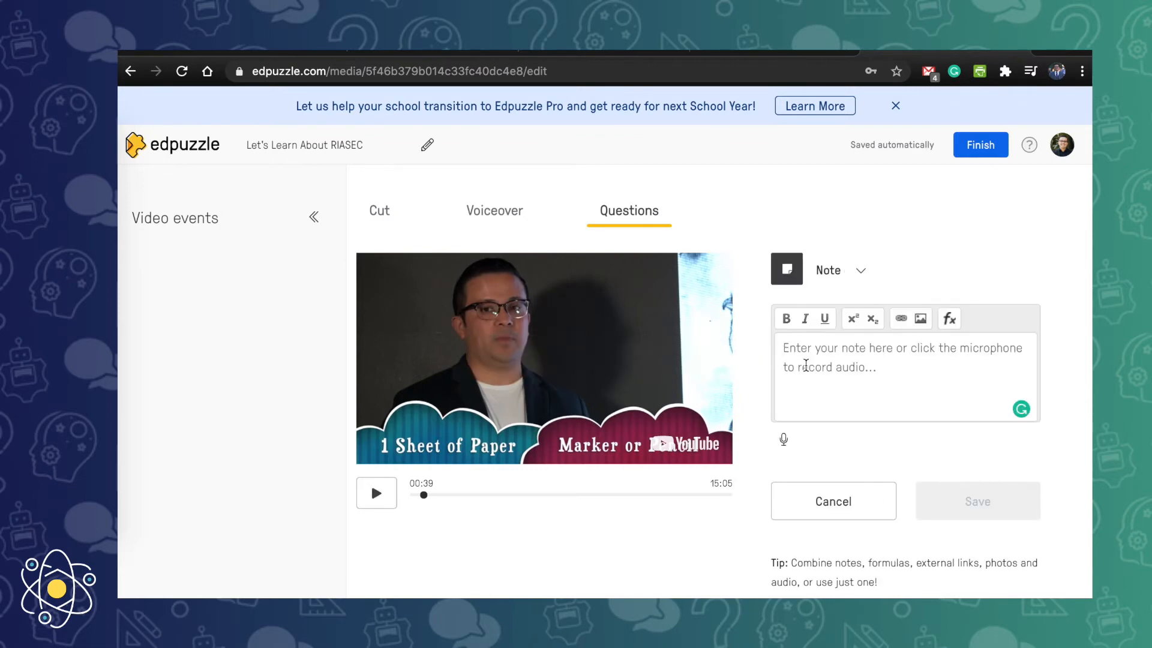
pyautogui.write('Pause the video and ')
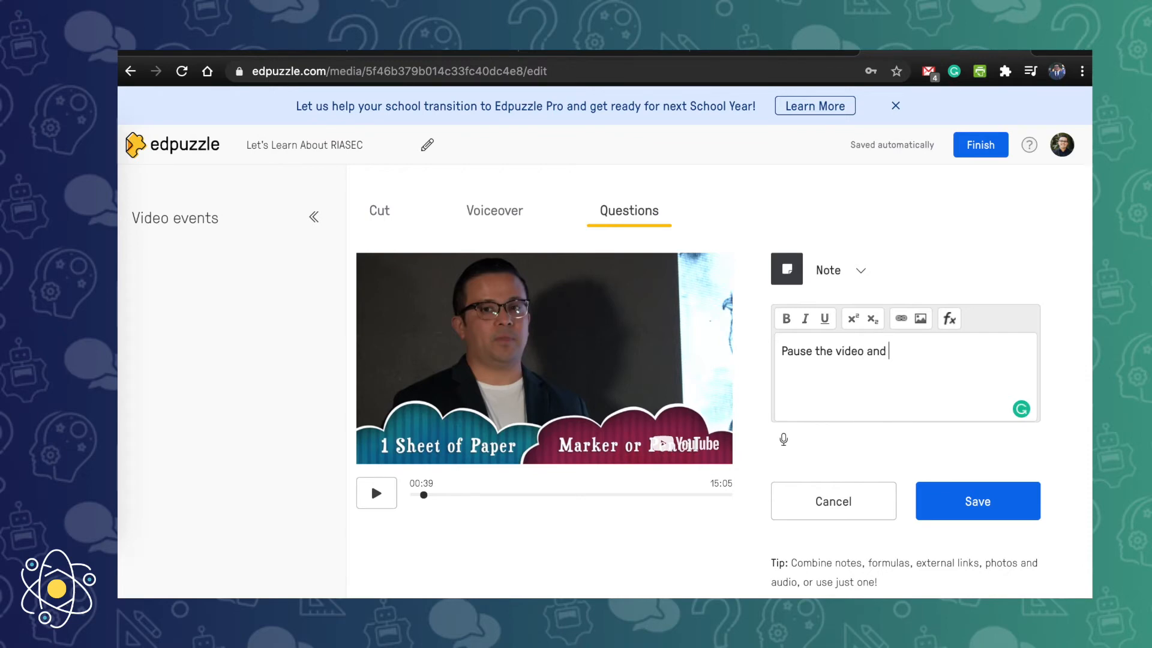
pyautogui.write('grabea notebook or a sheet of paper along with a pen or pencil')
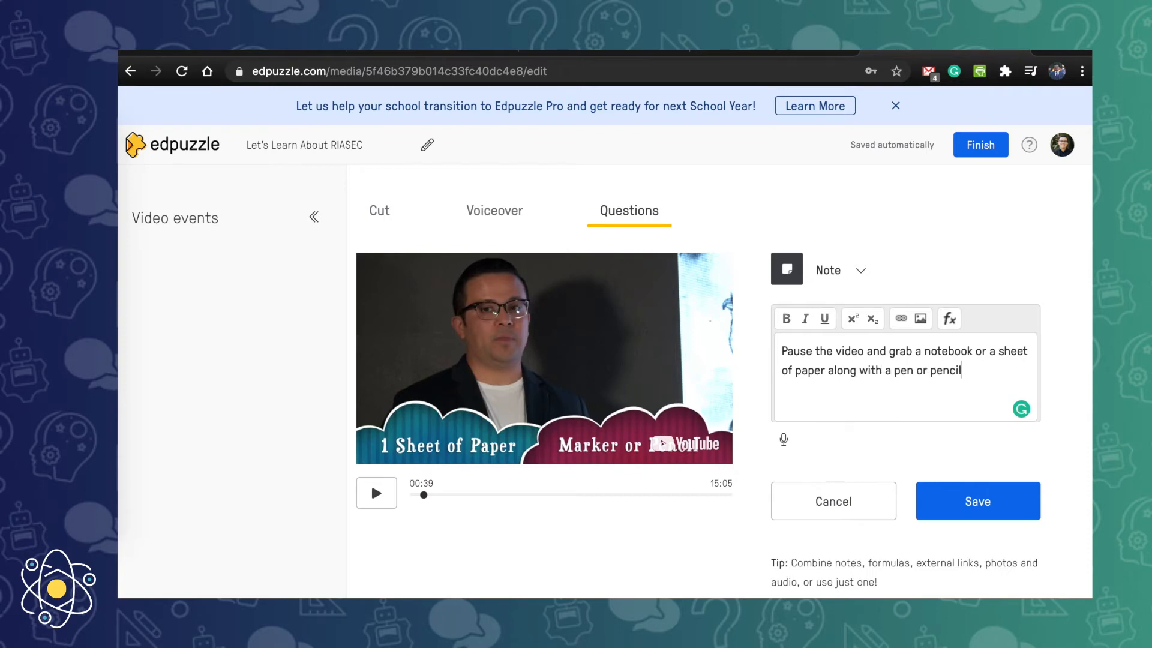
# Step: Complete the note with ". Once you've gathered your materials, click on "Continue."" and save it
pyautogui.write('. ONce')
pyautogui.press('BackSpace')
pyautogui.press('BackSpace')
pyautogui.press('BackSpace')
pyautogui.write("nce you've ")
pyautogui.write('gat')
pyautogui.write('hered your mat')
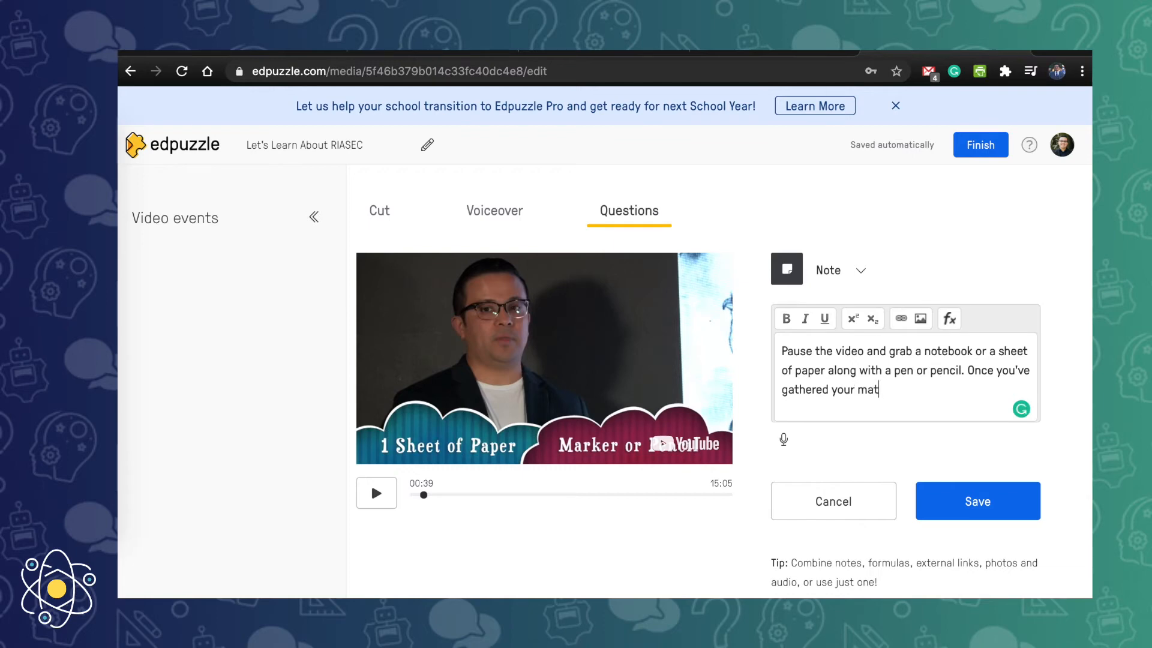
pyautogui.write('erials, click on "Continue')
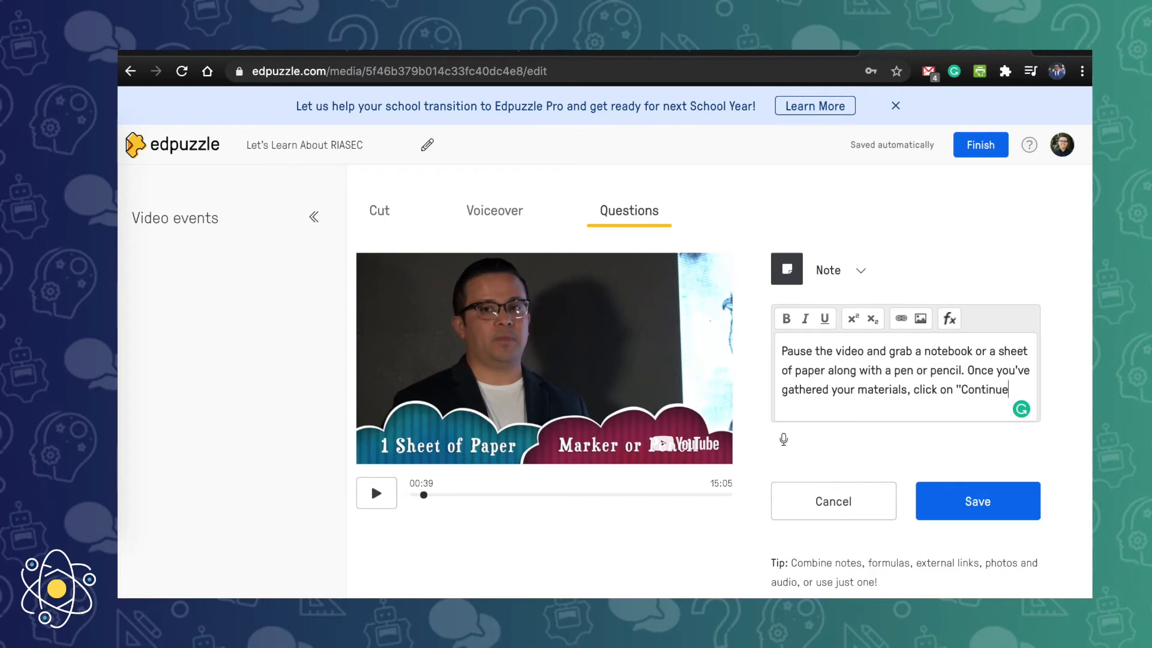
pyautogui.write('."')
pyautogui.click(965, 502)
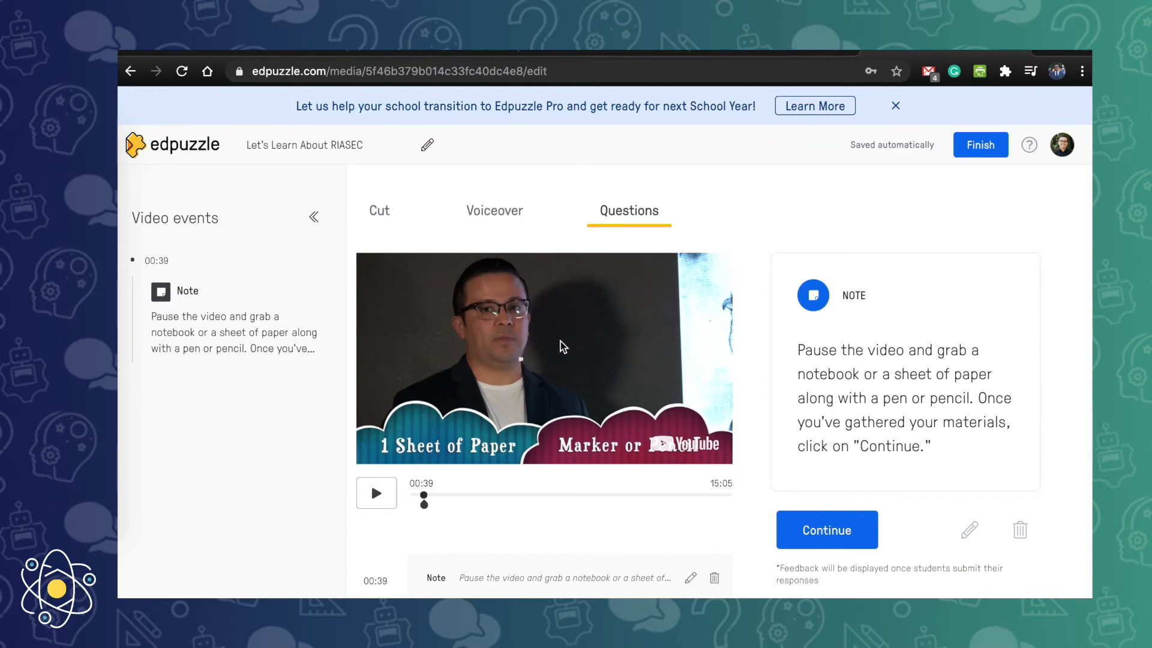
# Step: Continue the video to 0:55, pause it there, and start a note reading "Please write the following letters in rows:"
pyautogui.click(815, 536)
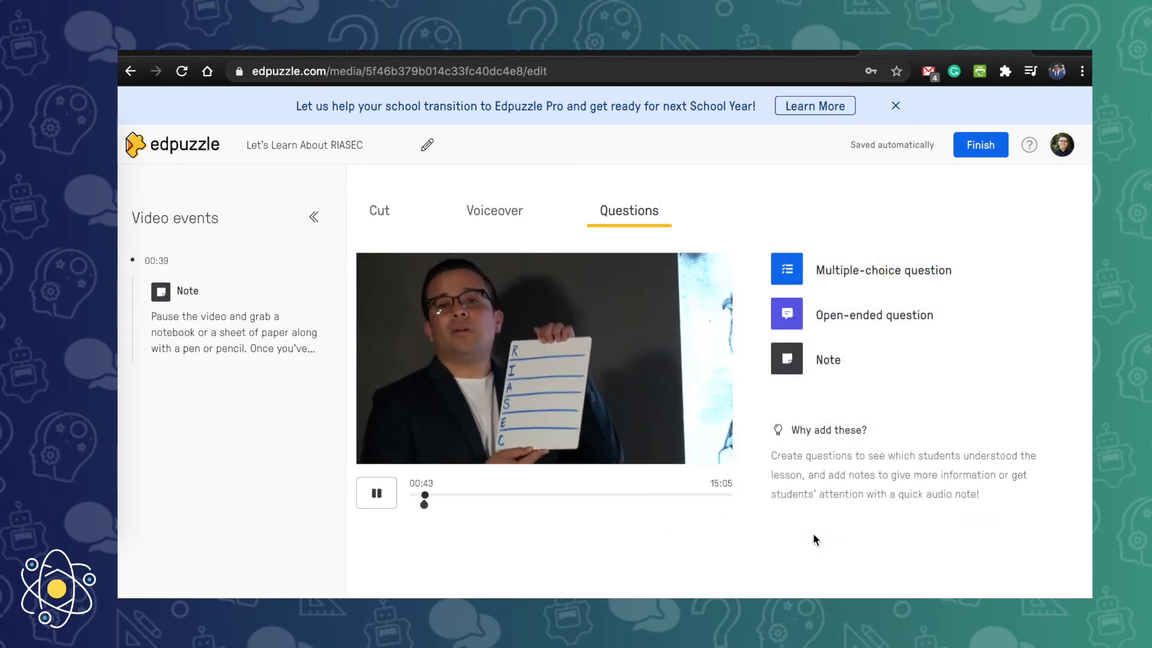
pyautogui.click(387, 505)
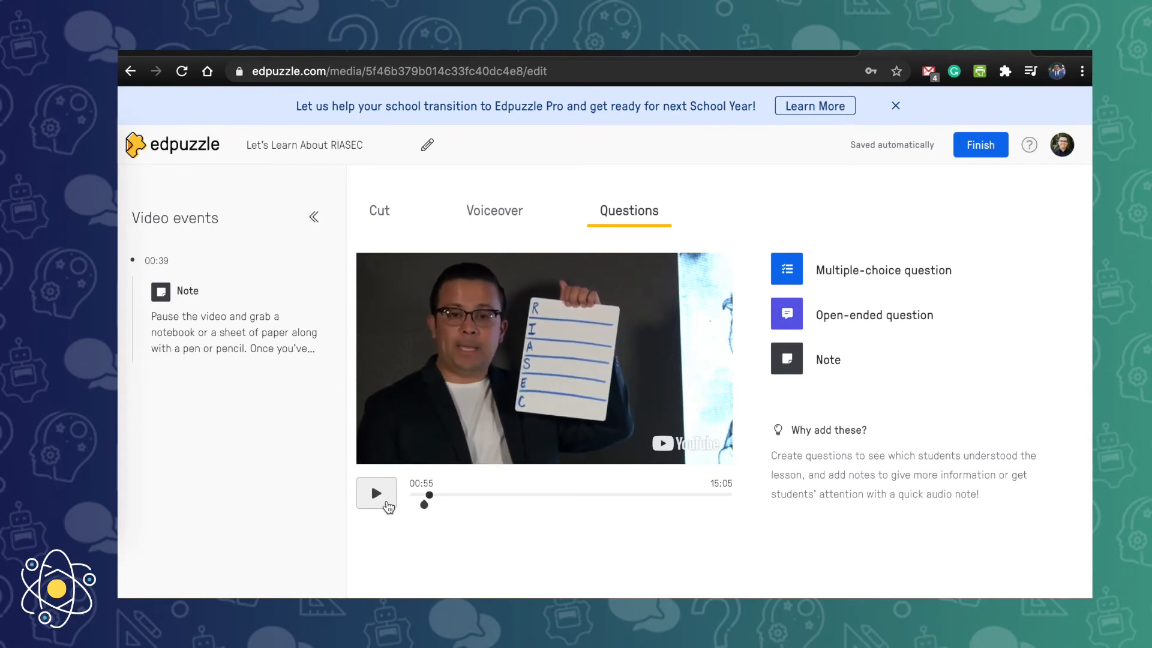
pyautogui.click(795, 361)
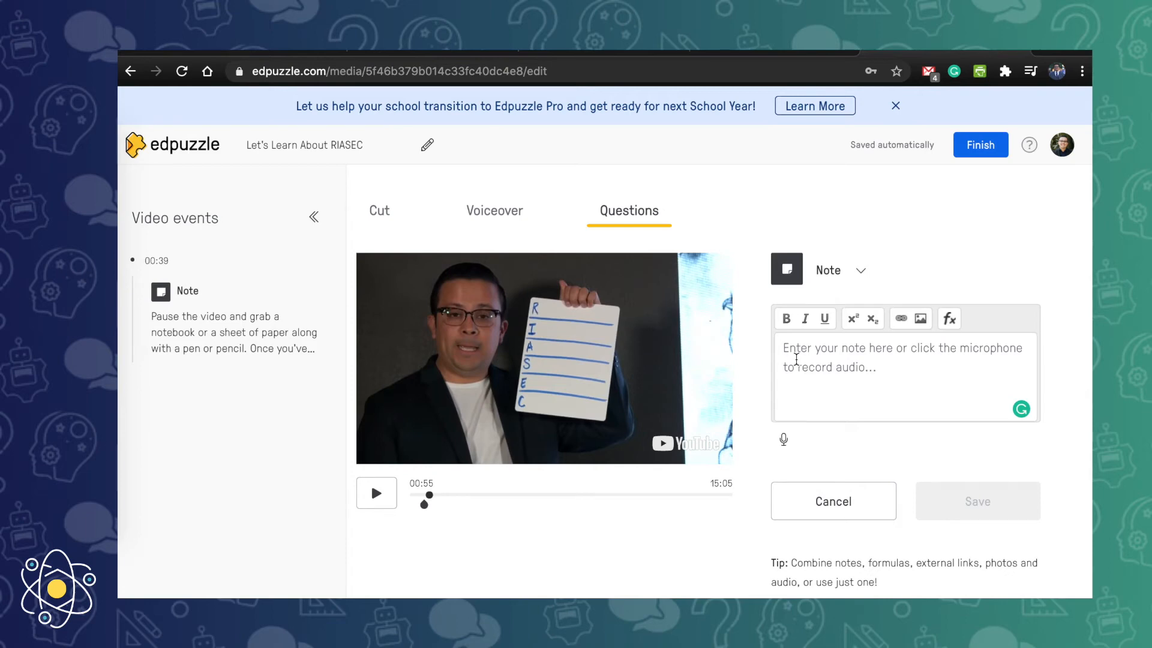
pyautogui.write('Pl')
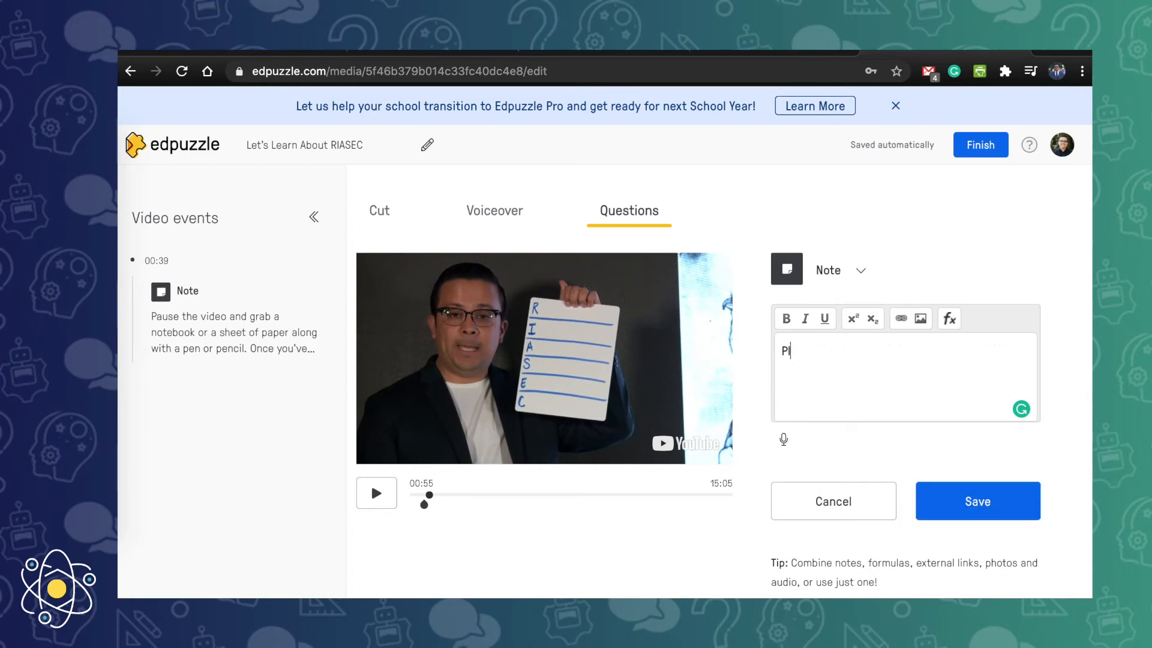
pyautogui.write('ease write the followin')
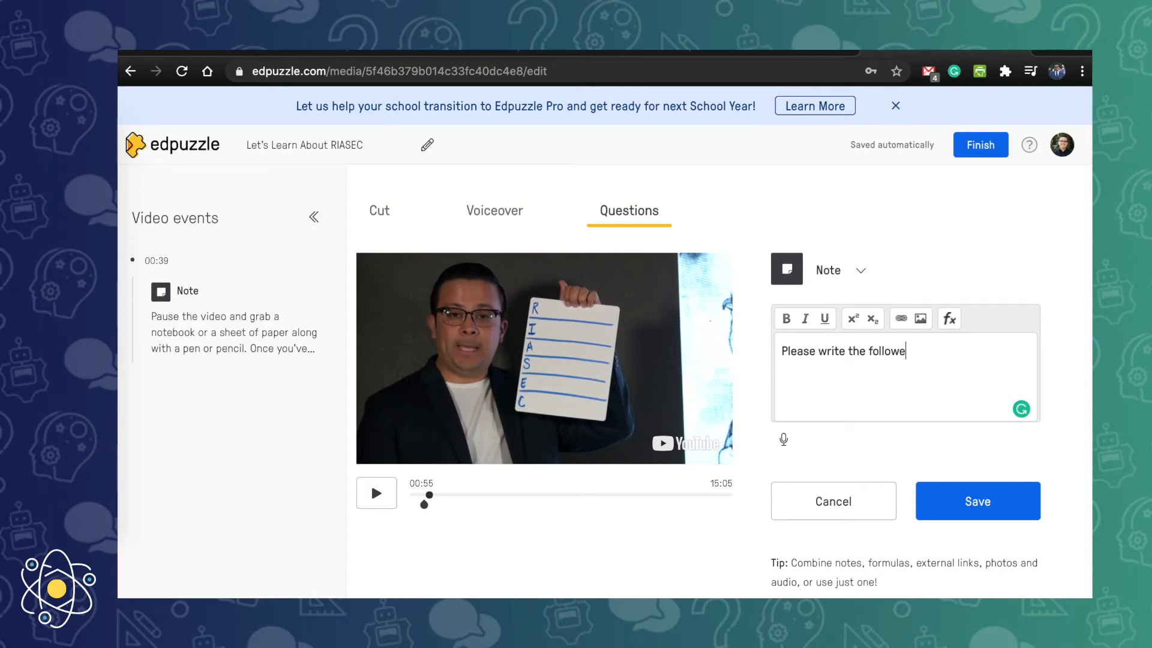
pyautogui.write('g letters in rows:')
pyautogui.press('Return')
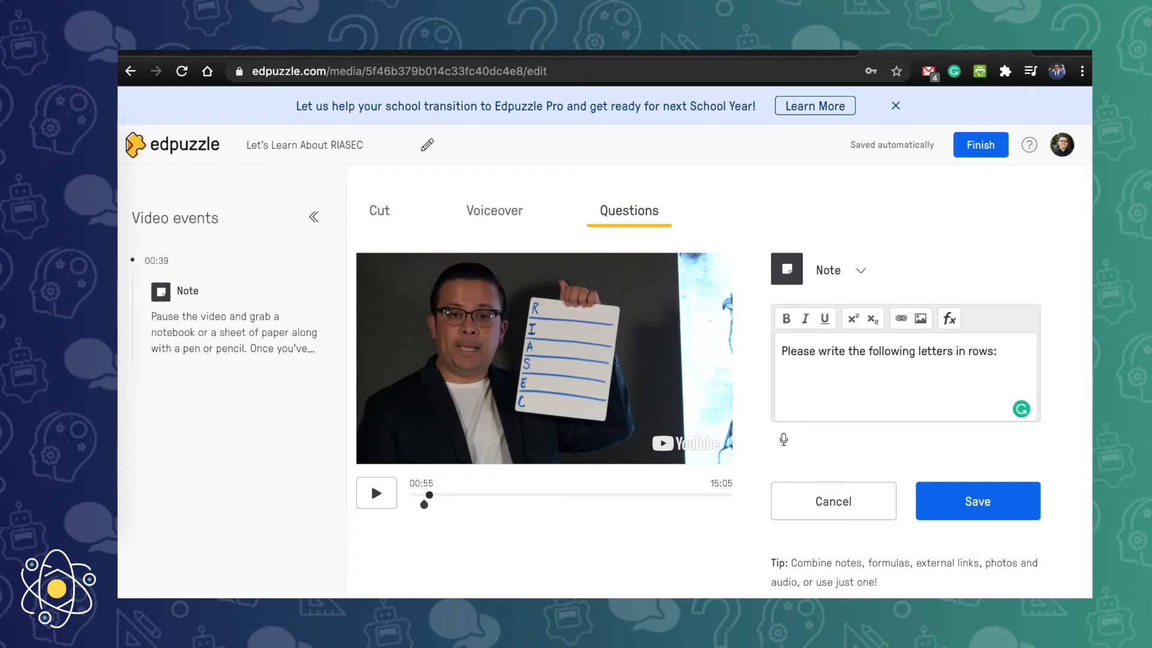
# Step: List the letters R, I, A, S, E and C in the note, each on its own line
pyautogui.write('R')
pyautogui.press('Return')
pyautogui.write('I')
pyautogui.press('Return')
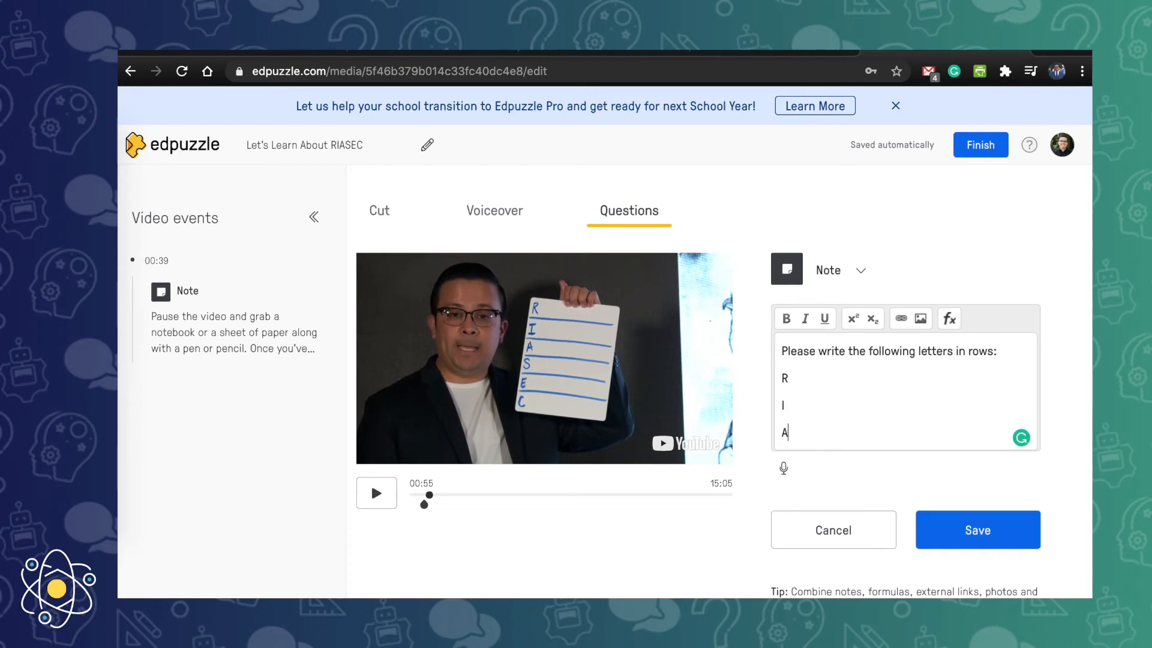
pyautogui.write('A')
pyautogui.press('Return')
pyautogui.write('S')
pyautogui.press('Return')
pyautogui.write('E')
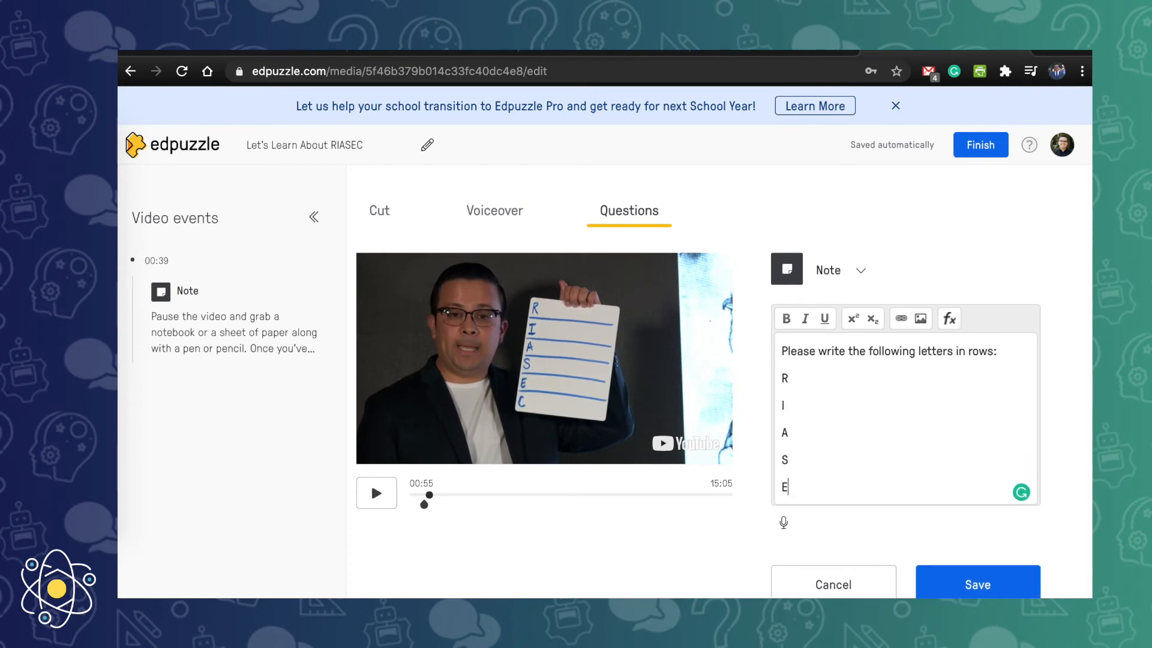
pyautogui.press('Return')
pyautogui.write('C')
pyautogui.press('Return')
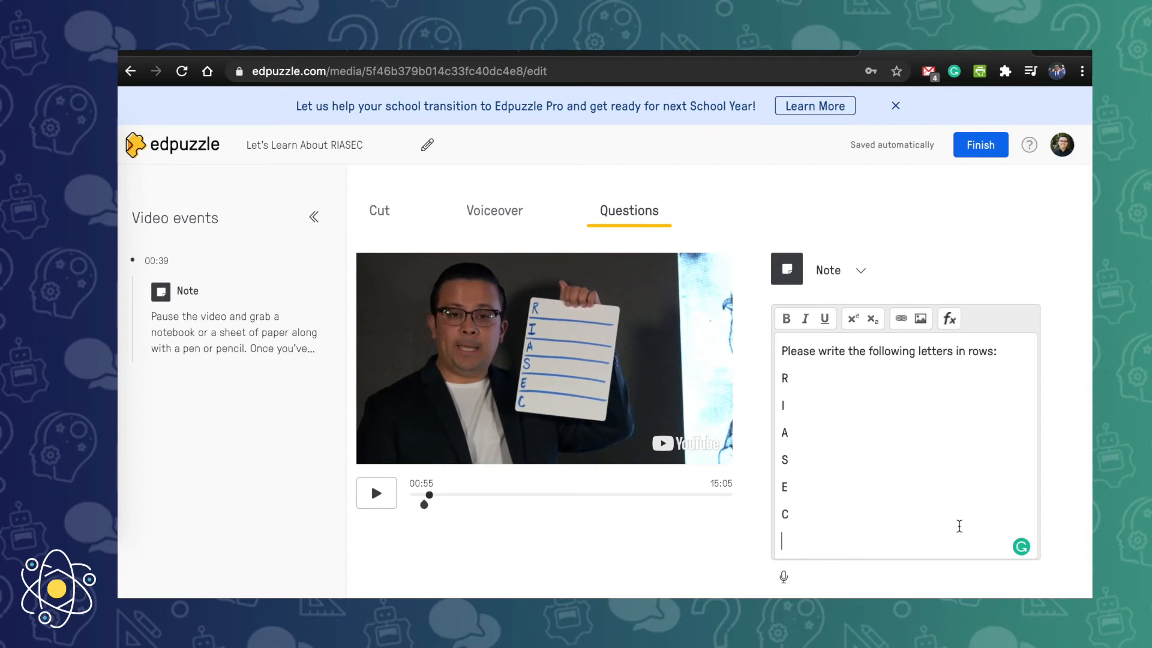
# Step: Complete the note with "Make sure there are lines to separate them. Once you are finished click "Continue" to move forward." and save it
pyautogui.write('Make sure there are lines')
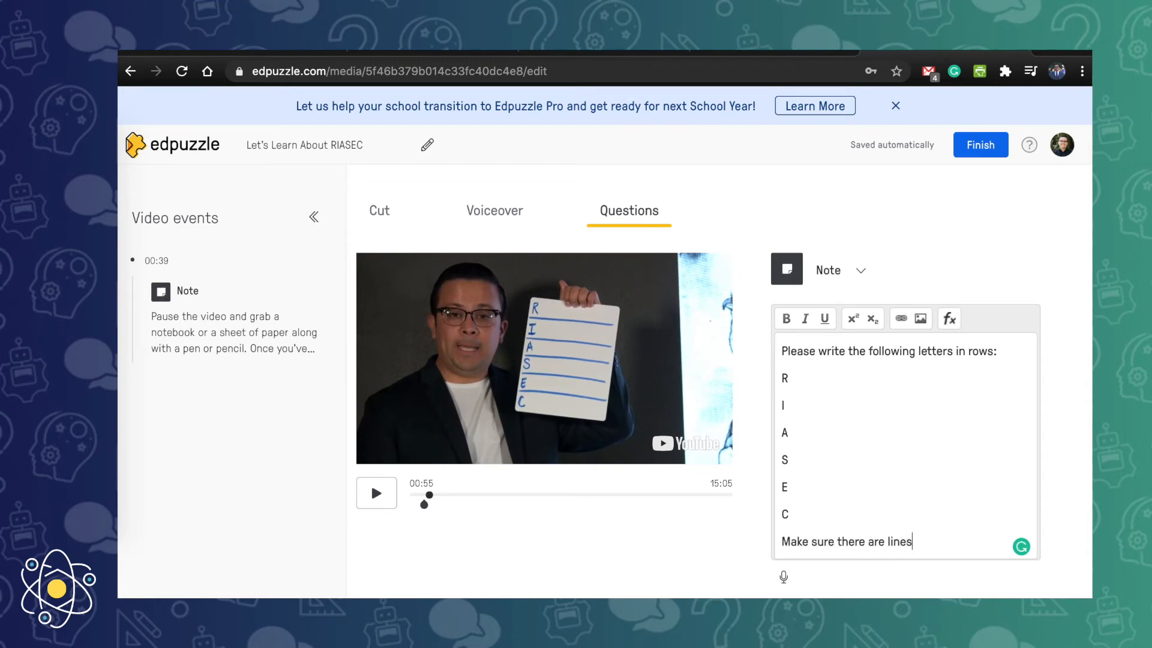
pyautogui.write(' to separate them. Once')
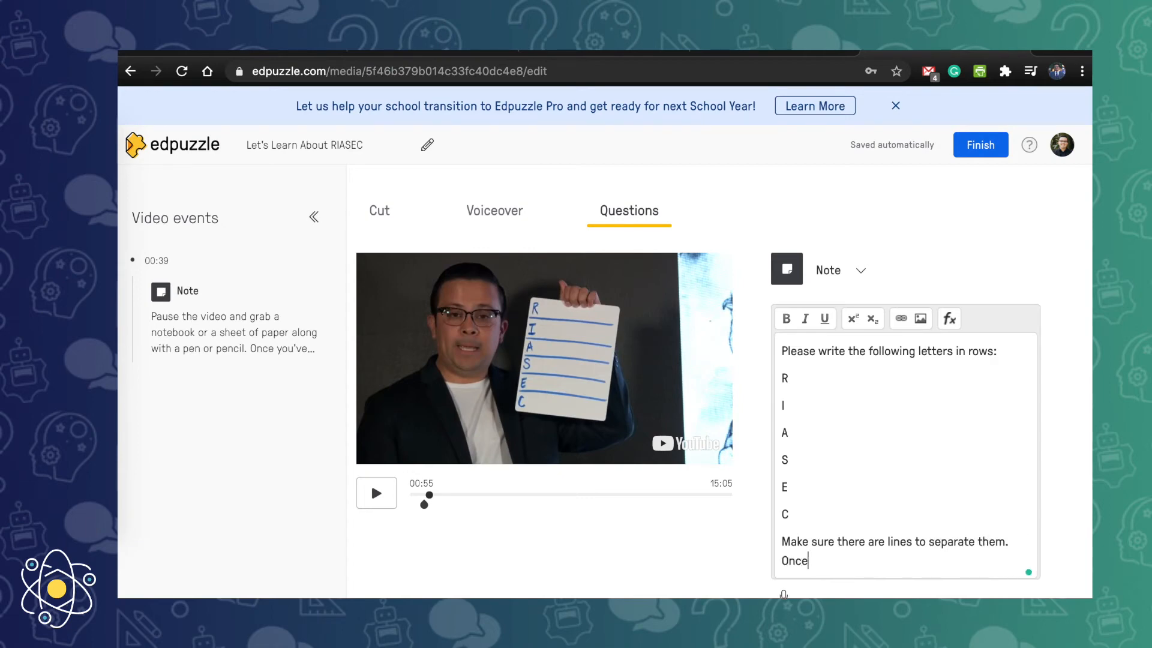
pyautogui.write(' you are finished, c')
pyautogui.write(' cl')
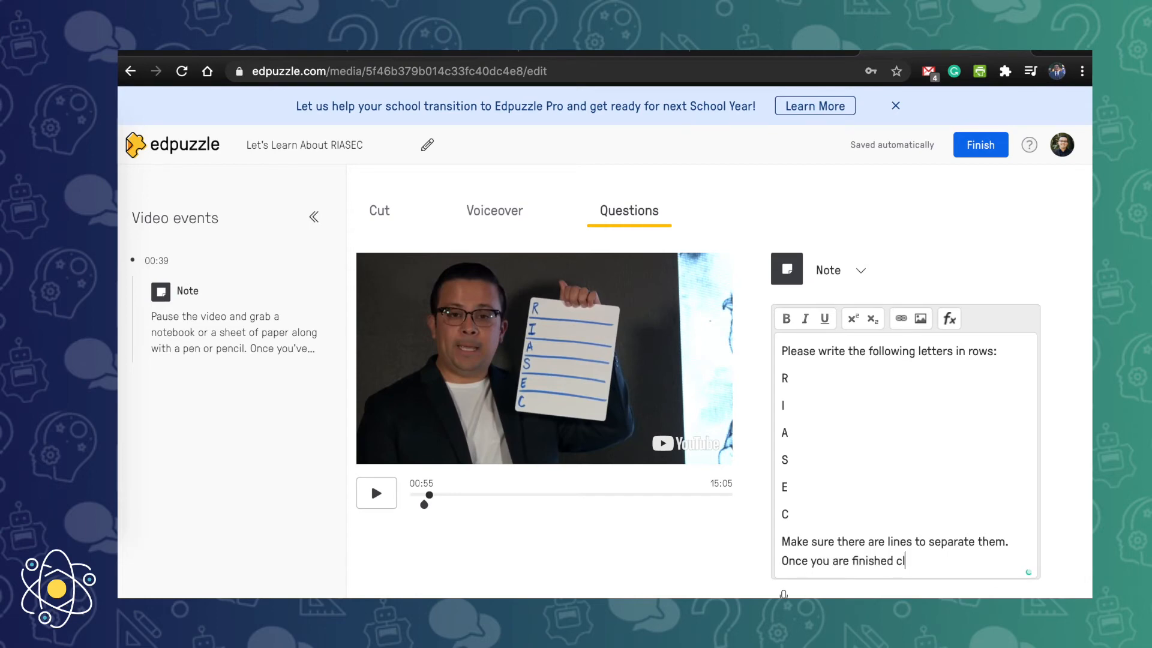
pyautogui.write('ick "Continue')
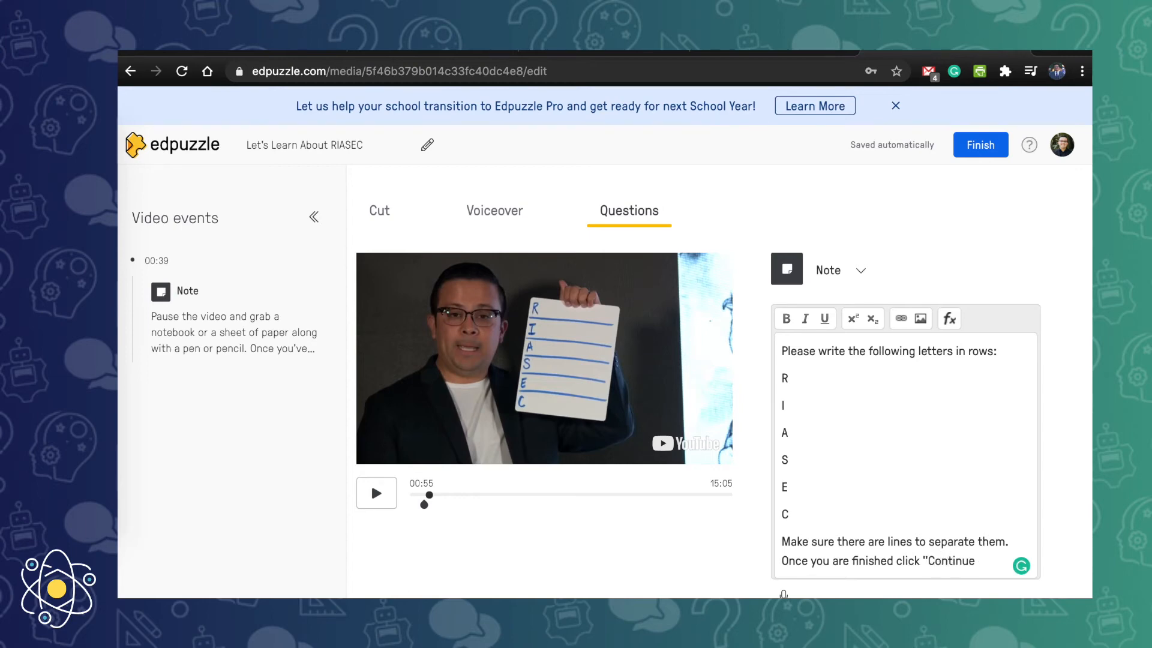
pyautogui.write('move forward.')
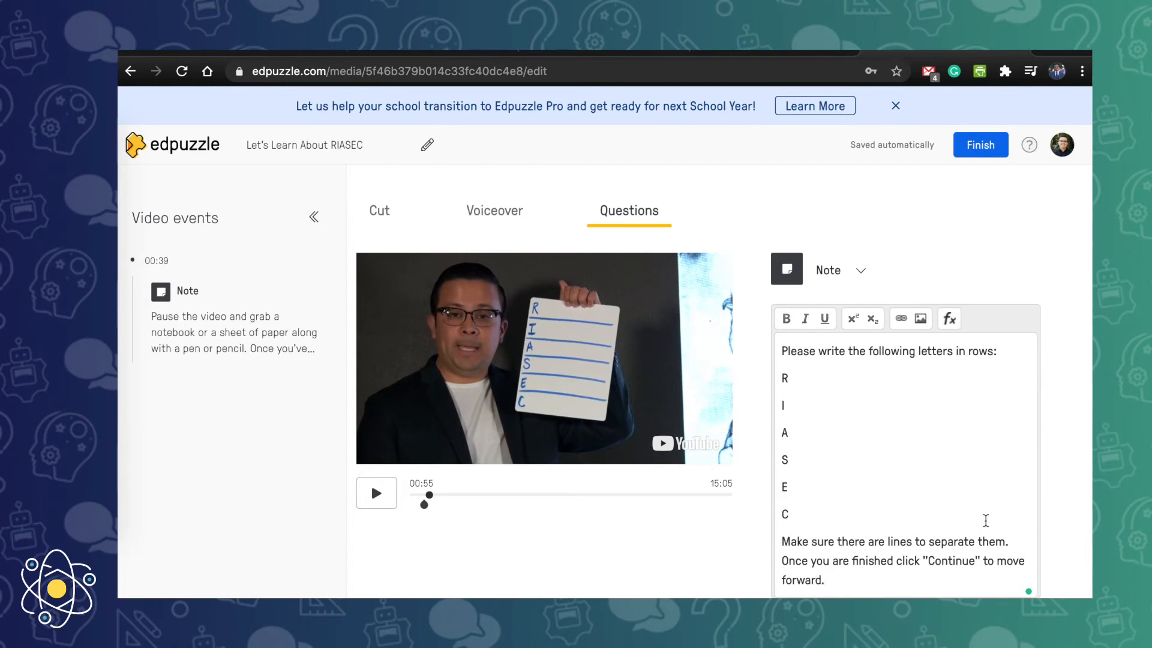
pyautogui.scroll(-2, 985, 521)
pyautogui.click(985, 597)
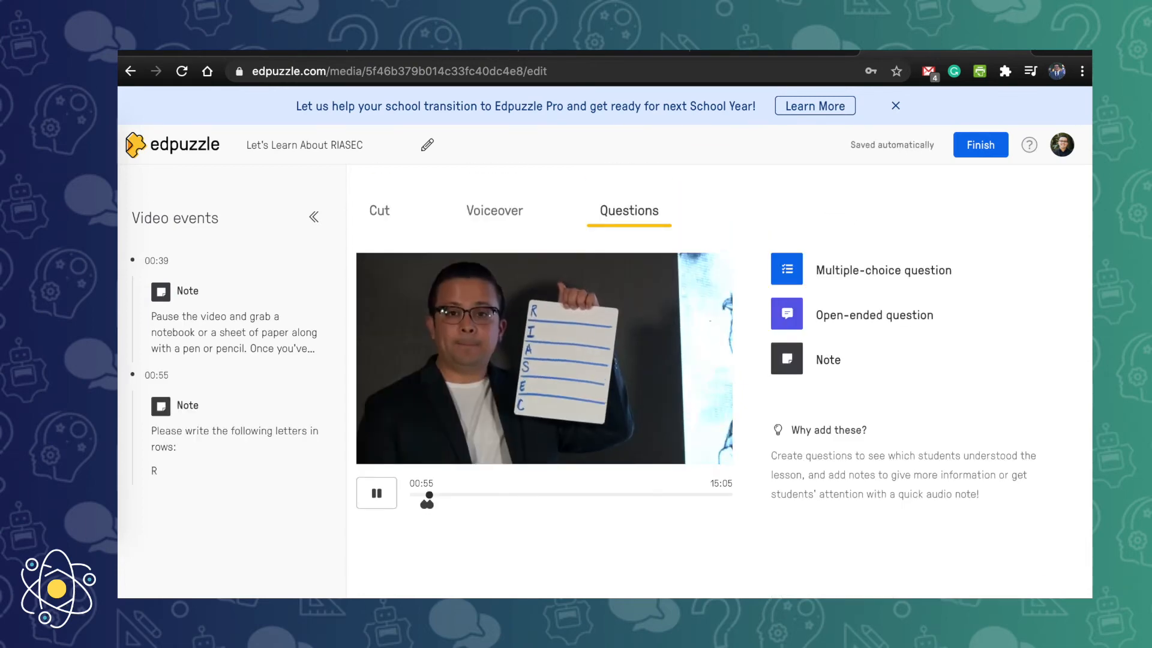
# Step: Continue past the 0:55 note and advance the video to 2:50, leaving it paused there
pyautogui.scroll(-5, 830, 547)
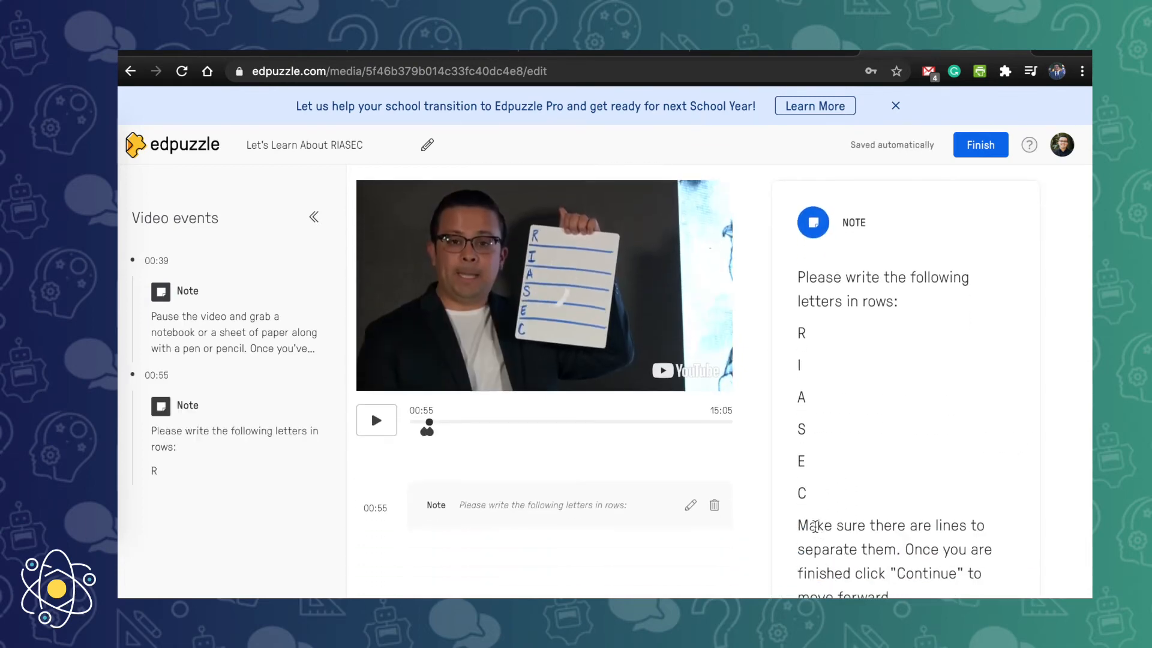
pyautogui.click(855, 558)
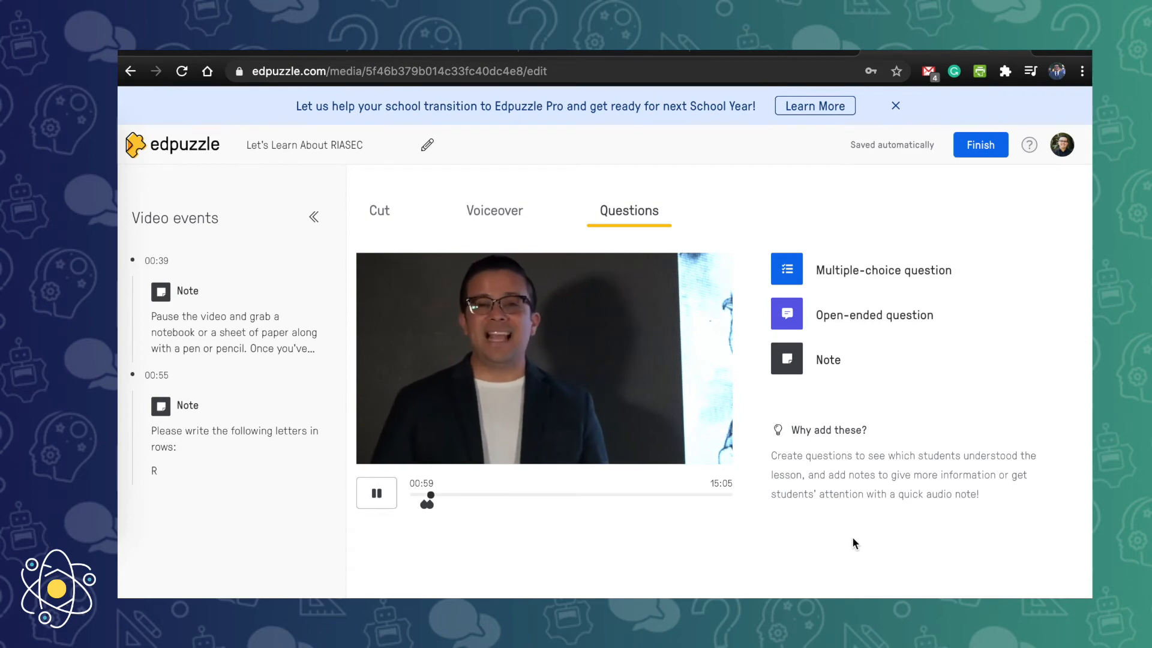
pyautogui.click(378, 494)
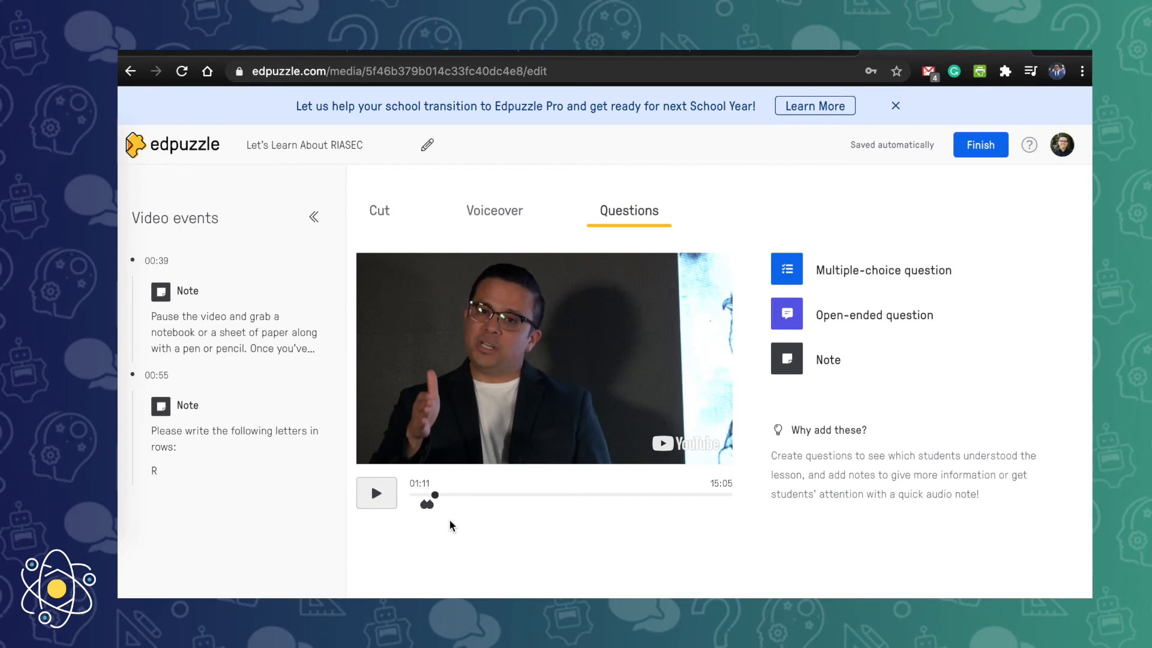
pyautogui.click(435, 496)
pyautogui.moveTo(435, 497); pyautogui.dragTo(454, 498)
pyautogui.click(387, 497)
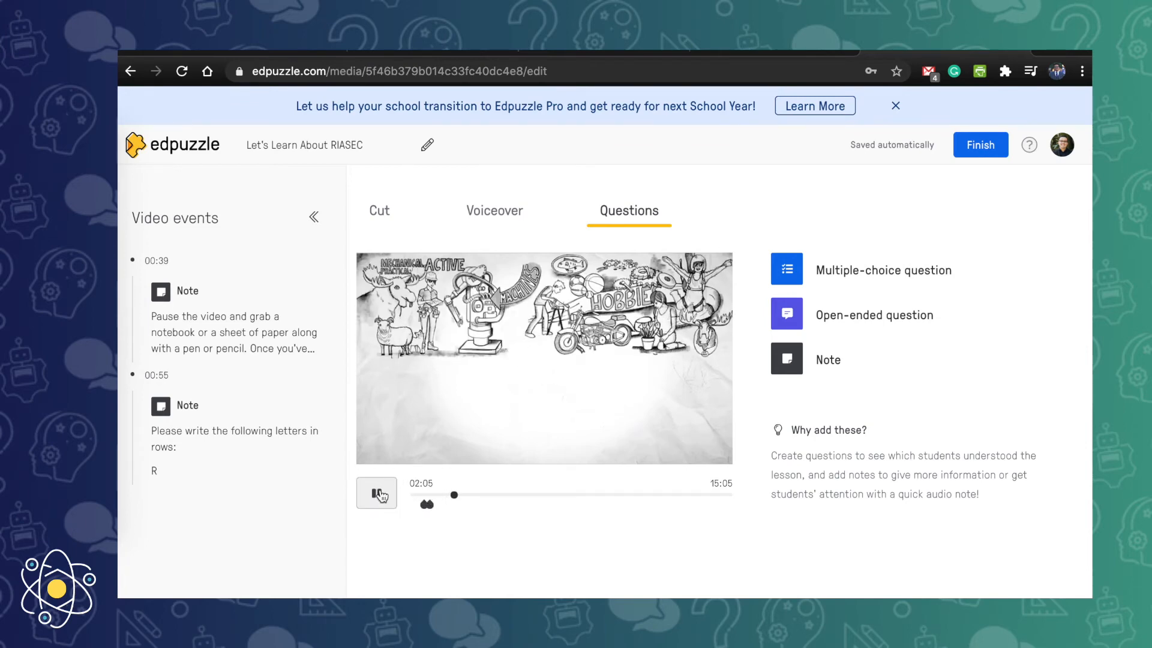
pyautogui.click(380, 495)
pyautogui.moveTo(456, 498); pyautogui.dragTo(466, 495)
pyautogui.click(382, 499)
pyautogui.click(384, 501)
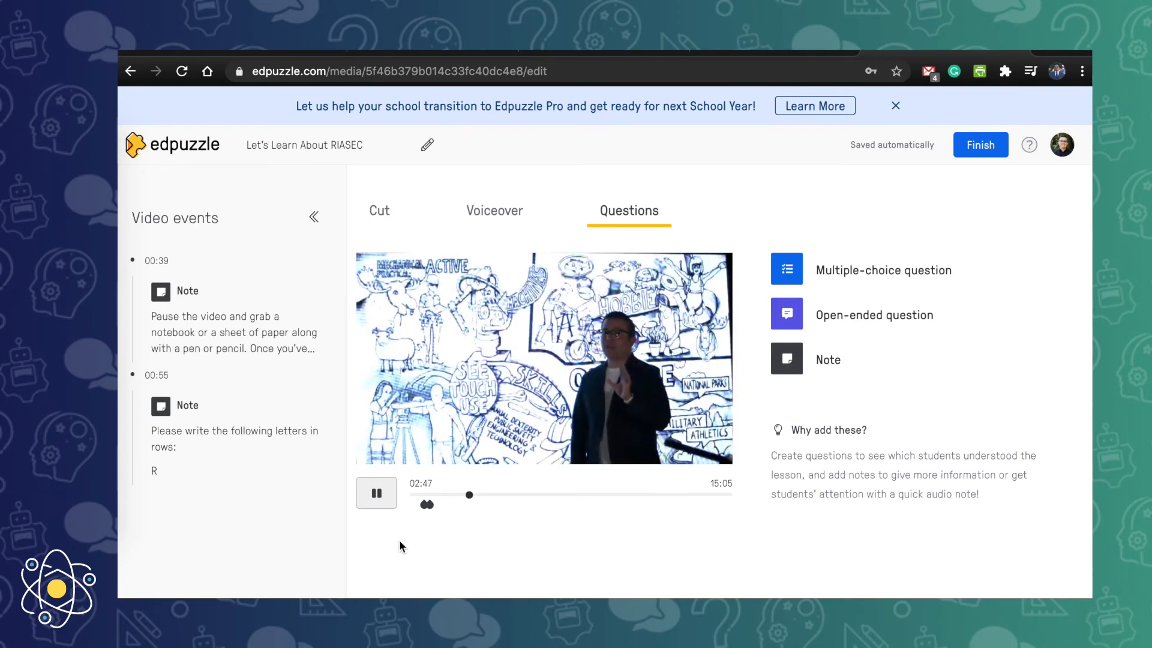
pyautogui.click(379, 494)
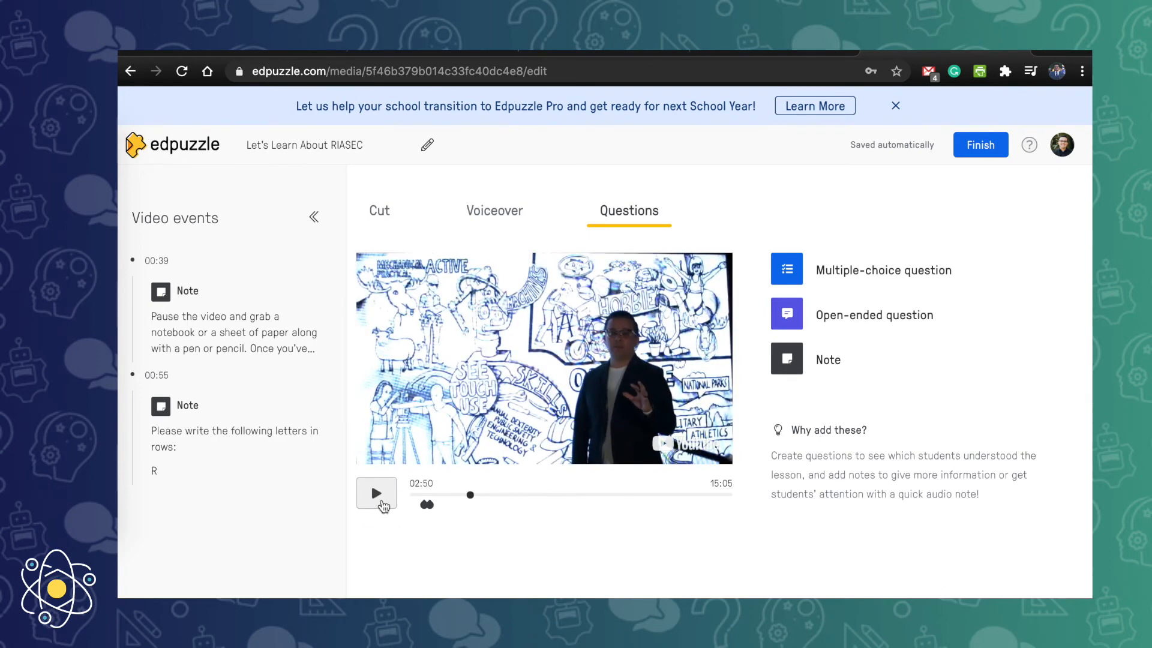
# Step: Start a note at 2:50 reading "Before moving forward, be sure to have at least three adjectives, verbs, or any other word that you felt describe"
pyautogui.click(787, 360)
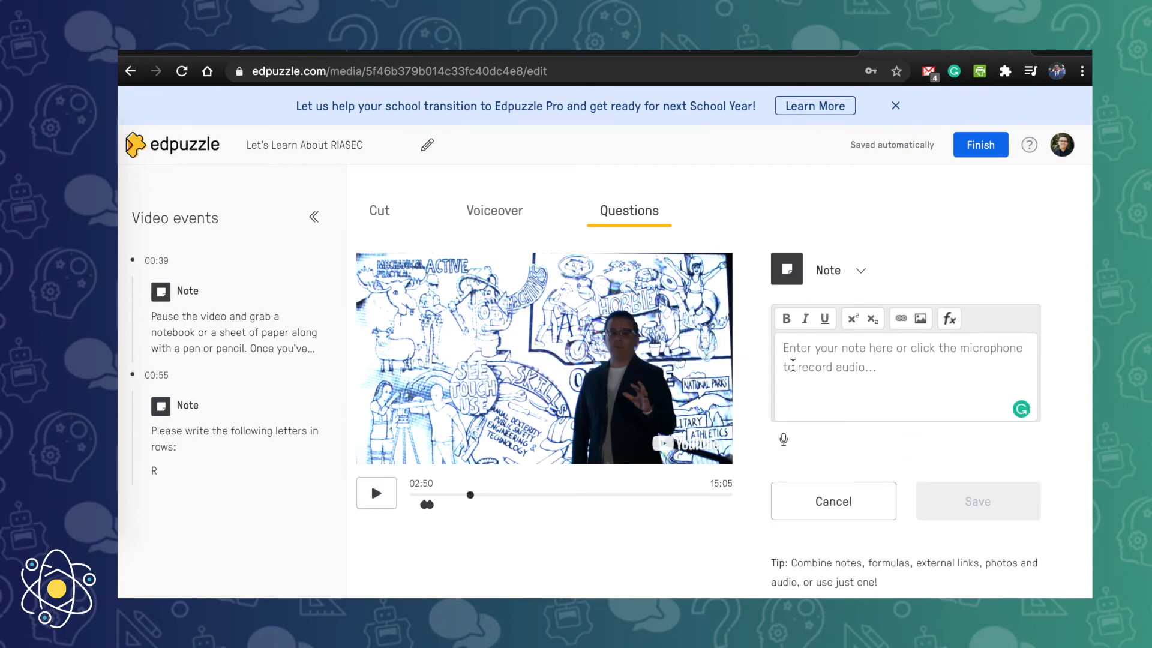
pyautogui.write('Before ')
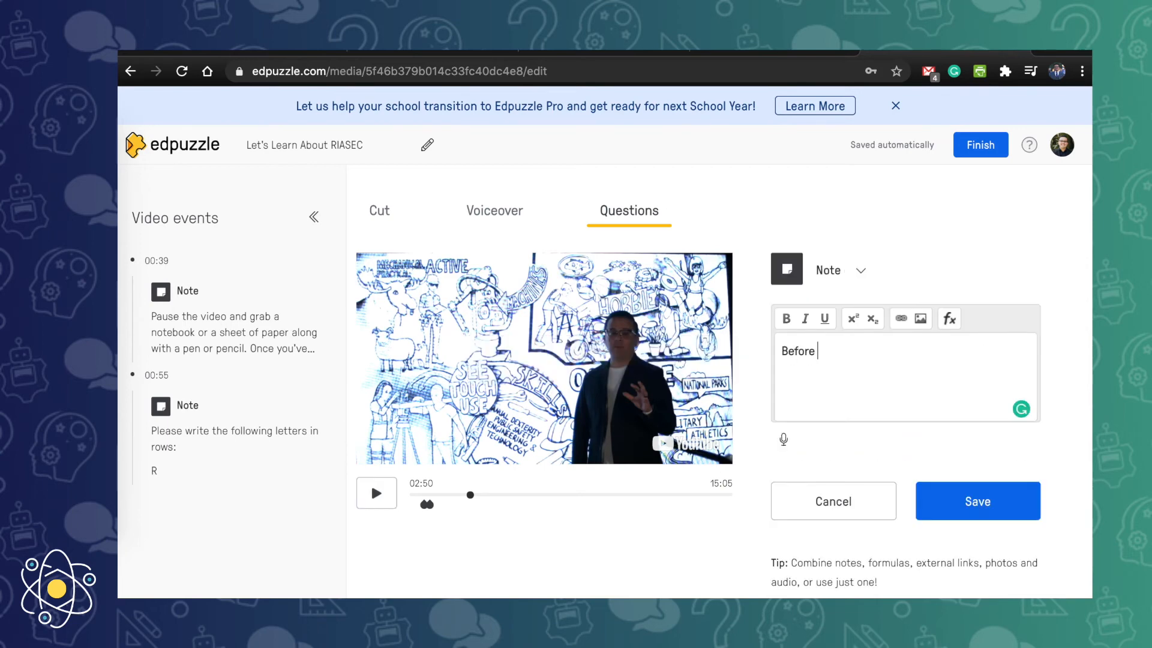
pyautogui.write('moving forward, be sure to have at least three of th')
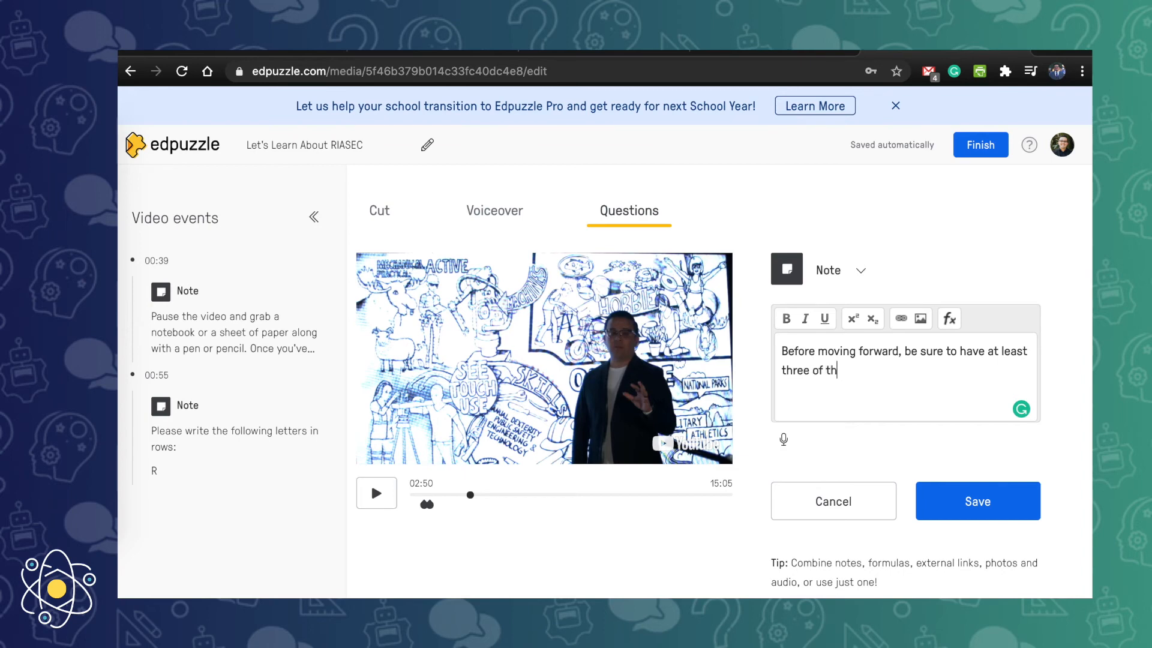
pyautogui.write('ajdec')
pyautogui.write('tives')
pyautogui.write(', verbs, or an')
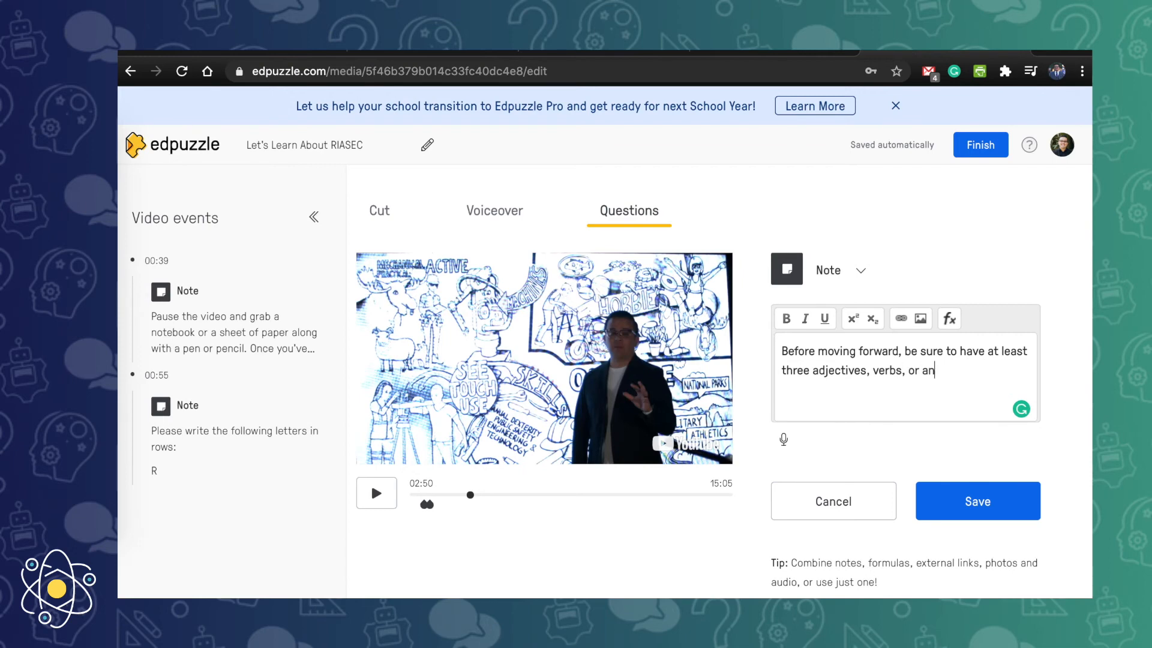
pyautogui.write('y other words tha')
pyautogui.press('BackSpace')
pyautogui.press('BackSpace')
pyautogui.press('BackSpace')
pyautogui.write('that you fee')
pyautogui.press('BackSpace')
pyautogui.write('lt describe')
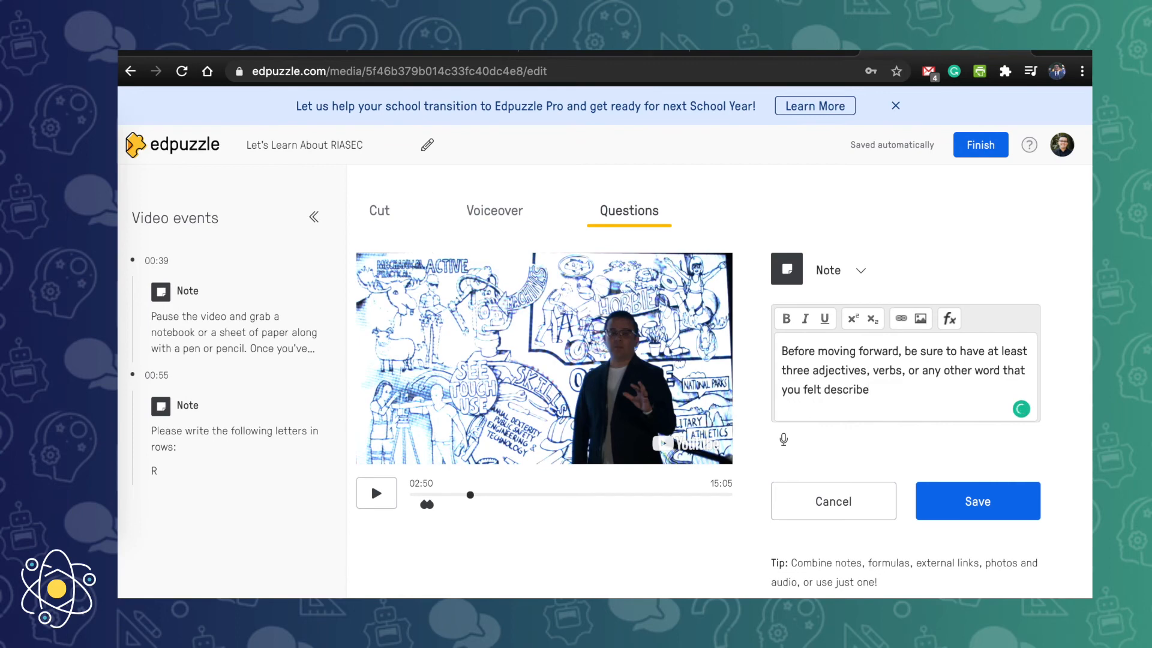
# Step: Continue the note with "your personality or character.", accepting the suggested correction of "you" to "your"
pyautogui.write(' you personality or charact')
pyautogui.press('BackSpace')
pyautogui.write('ct')
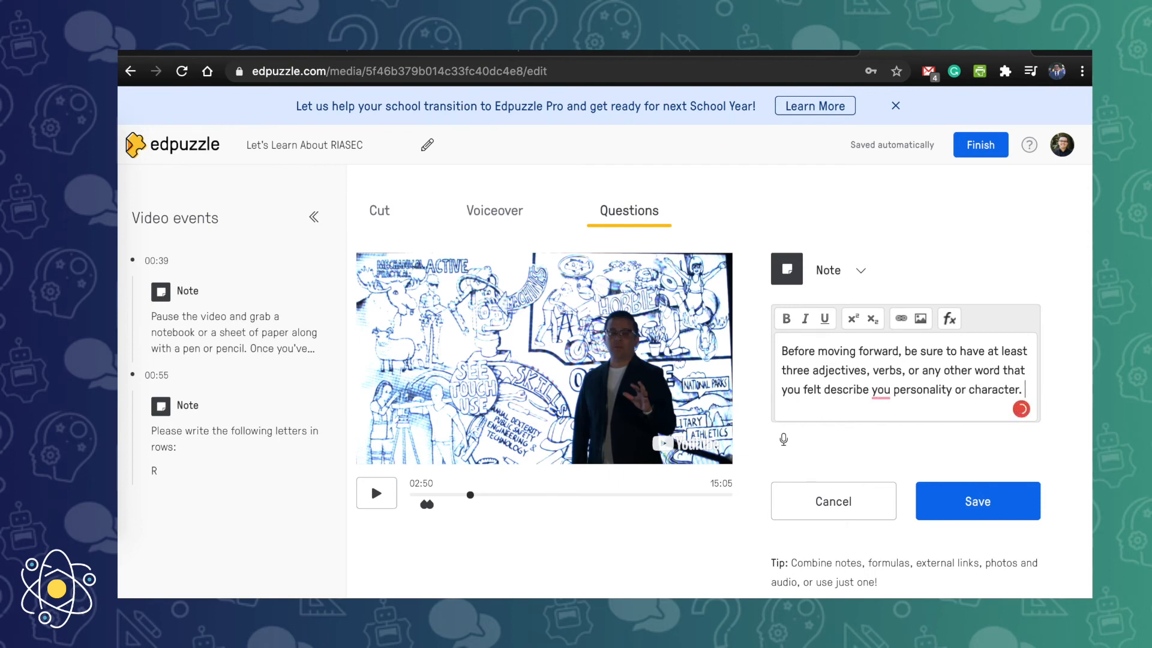
pyautogui.moveTo(880, 393)
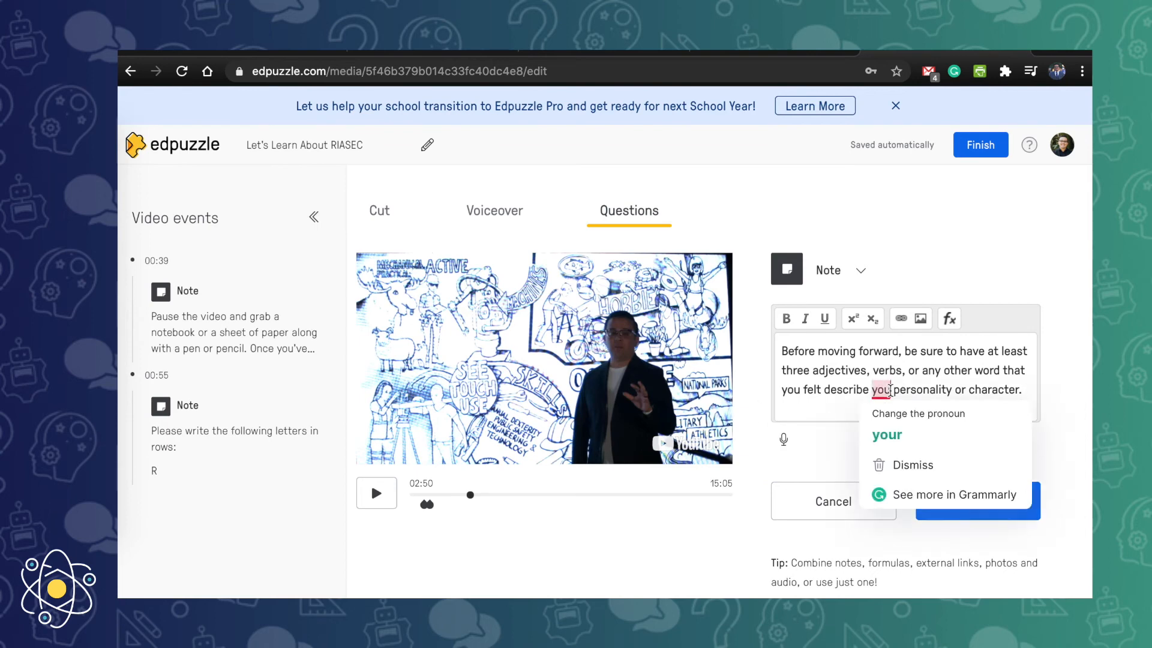
pyautogui.click(887, 435)
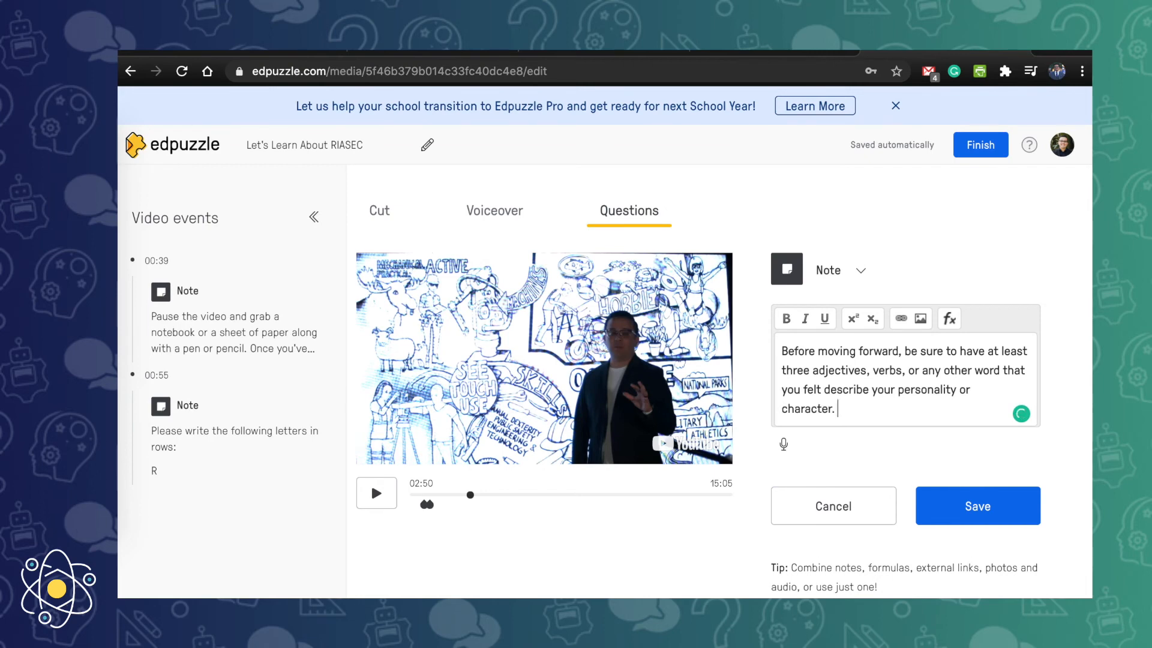
# Step: Complete the note with "Once you are finished, please click "Continue."" and save it
pyautogui.write('Once yo')
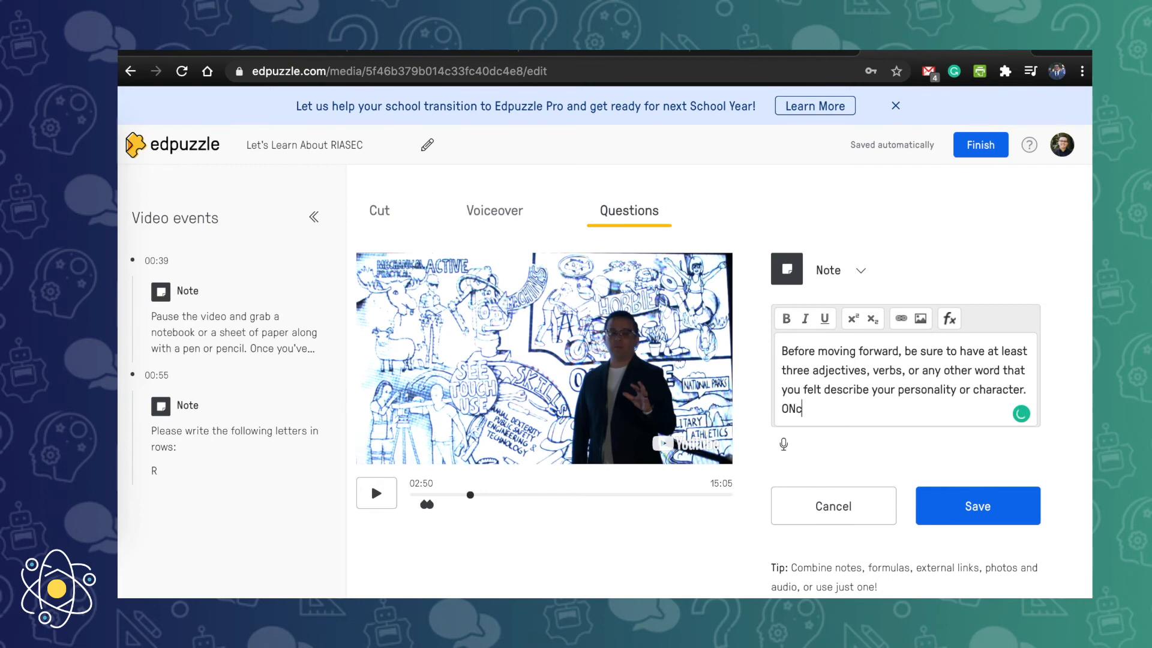
pyautogui.write('u are finished, please ')
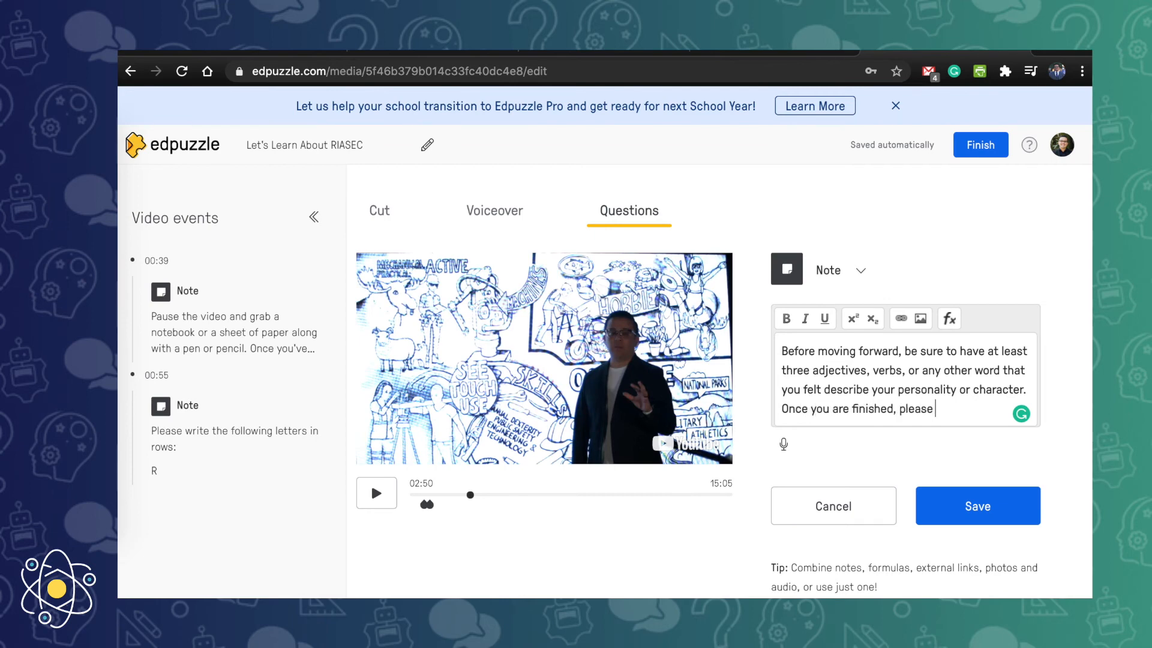
pyautogui.write('click "coontinue.')
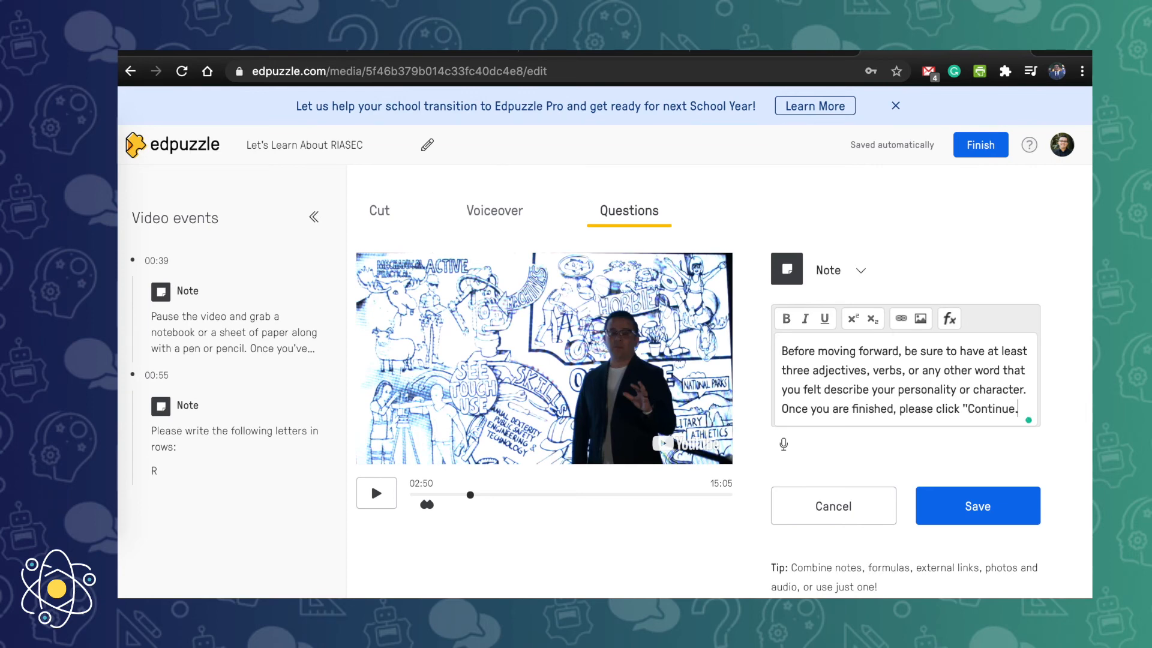
pyautogui.click(996, 512)
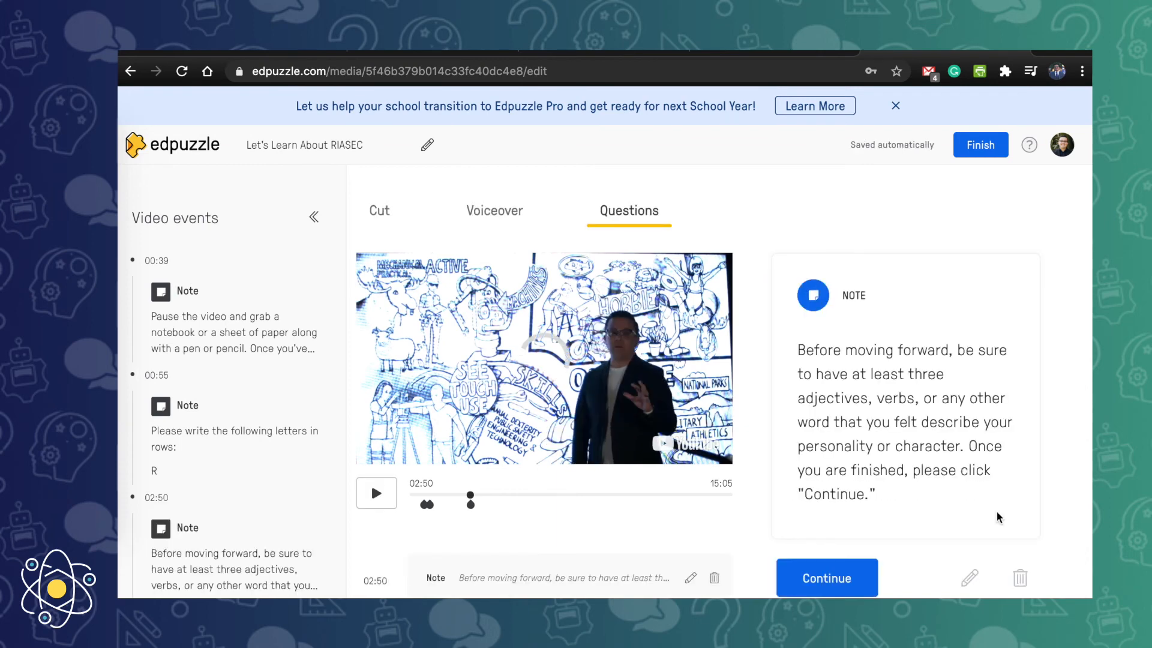
# Step: Finish editing the lesson and play the finished video to preview its notes
pyautogui.click(858, 590)
pyautogui.click(988, 155)
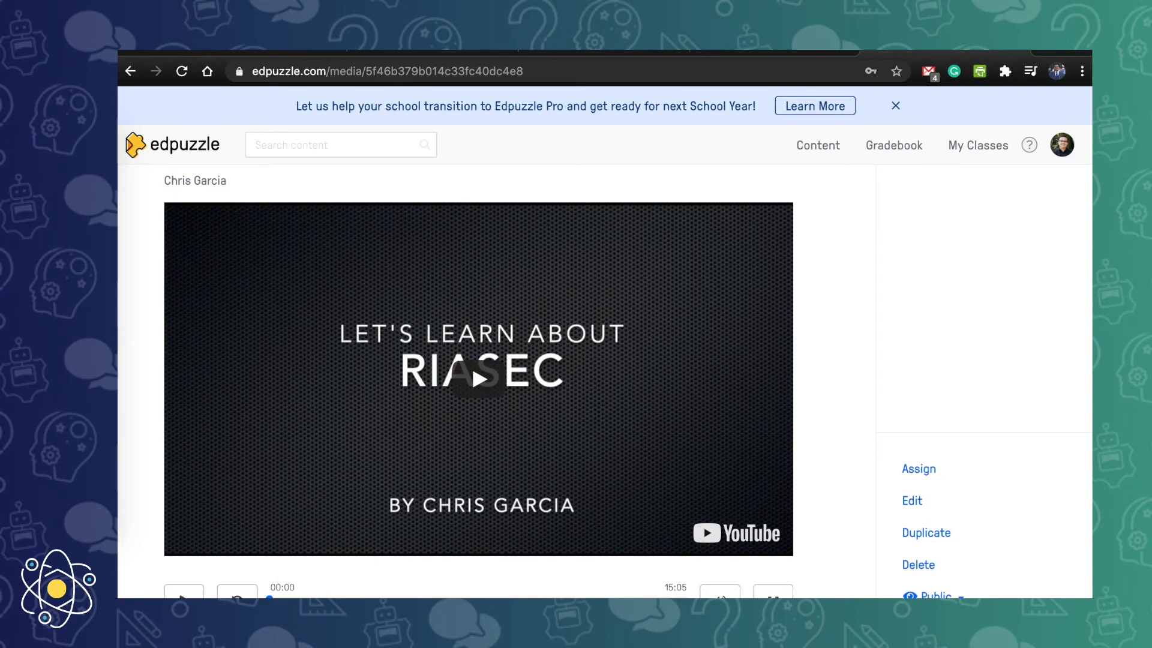
pyautogui.click(470, 363)
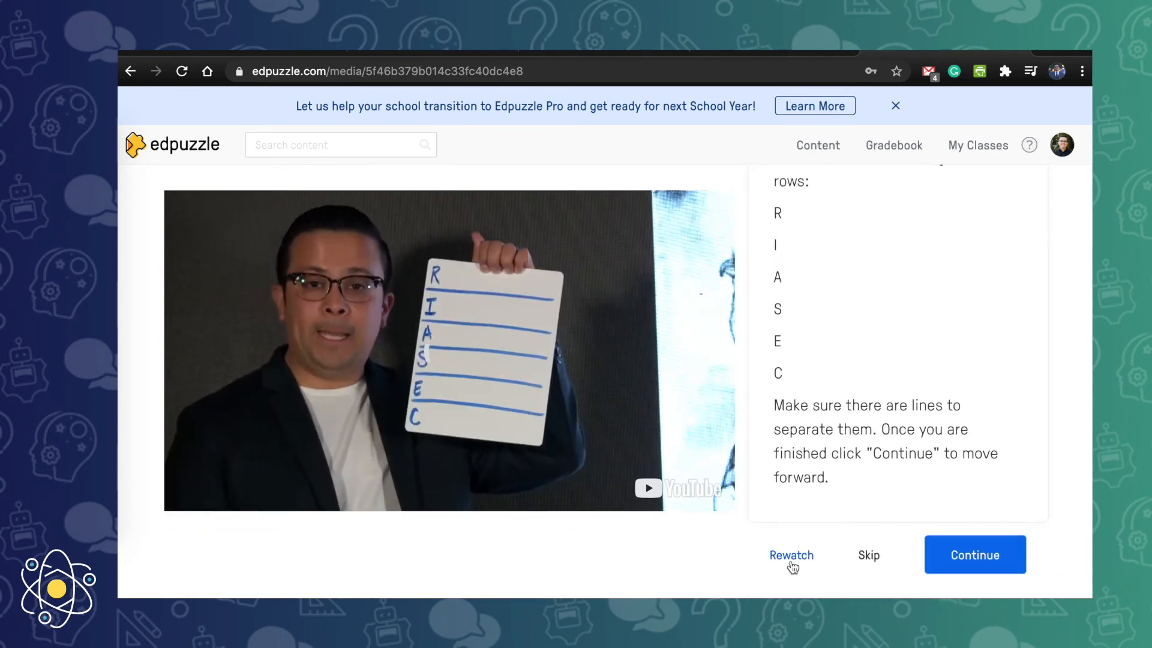
# Step: Review the note asking for the letters R, I, A, S, E, C, continue past it, and pause the preview
pyautogui.scroll(2, 899, 378)
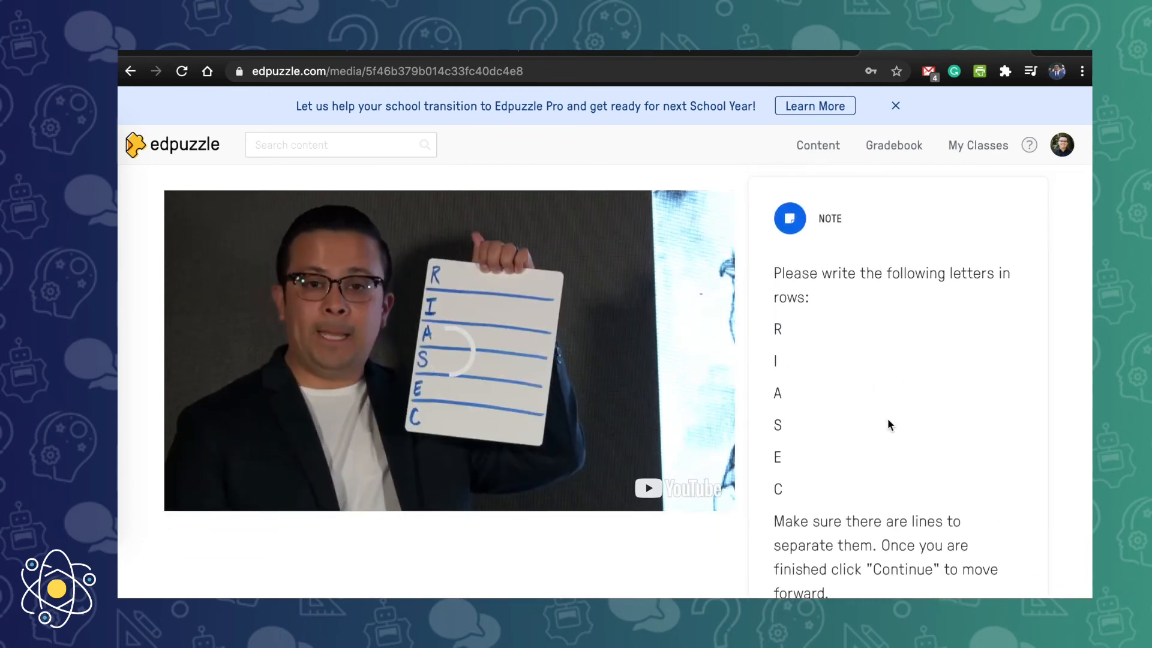
pyautogui.scroll(1, 890, 424)
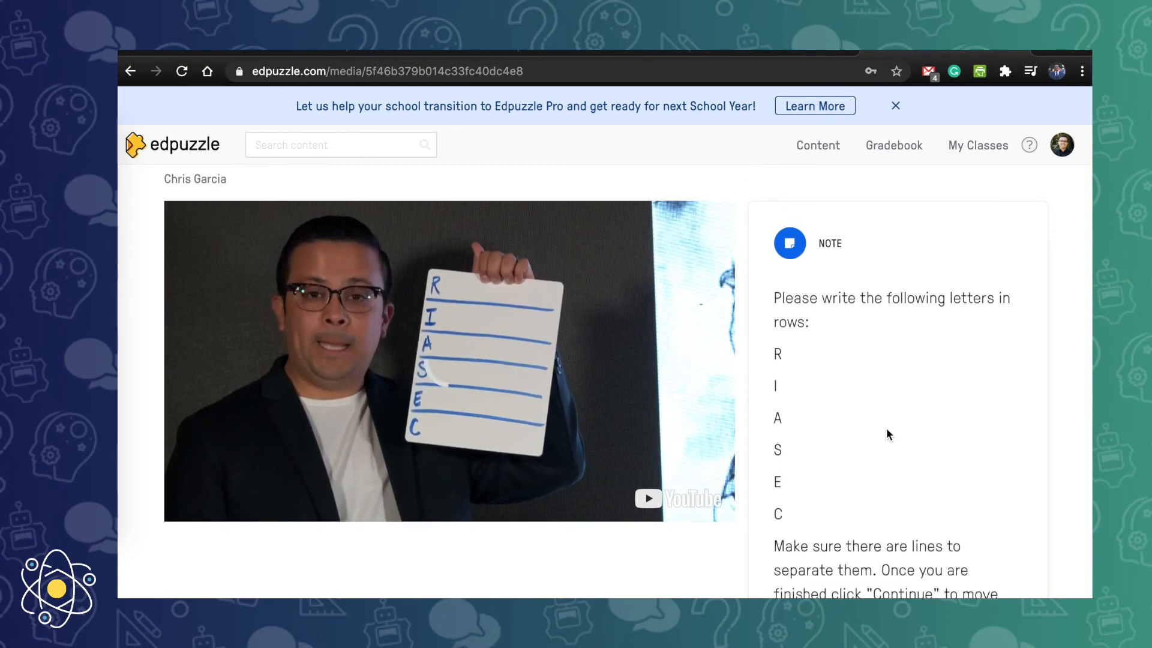
pyautogui.scroll(-1, 885, 425)
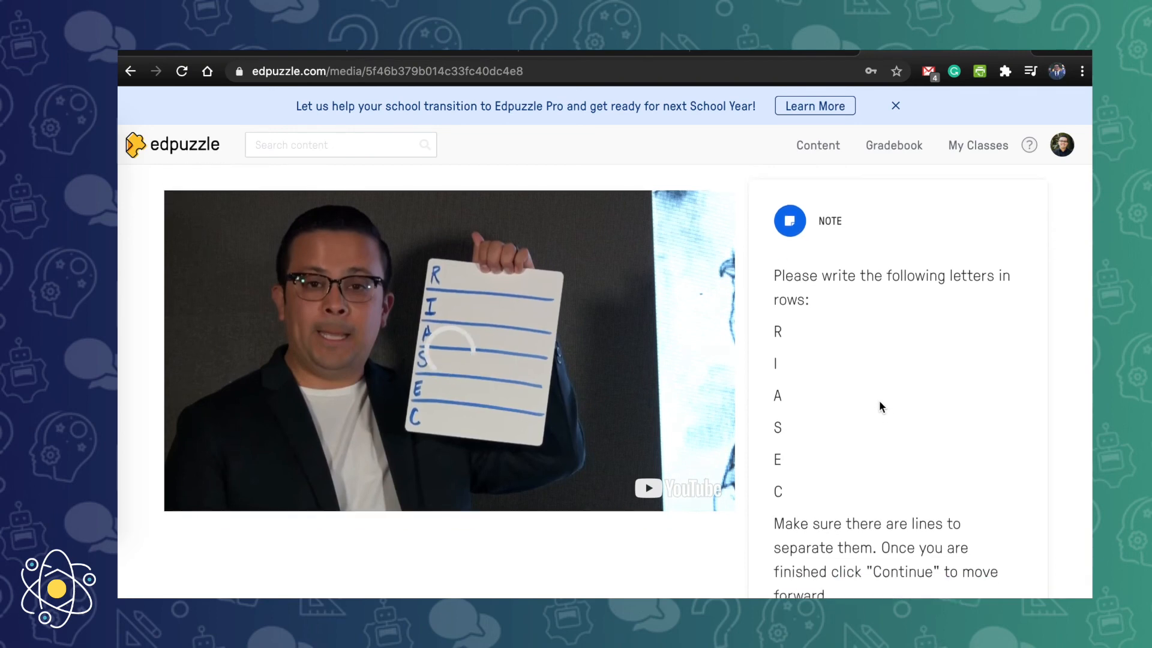
pyautogui.scroll(-2, 827, 480)
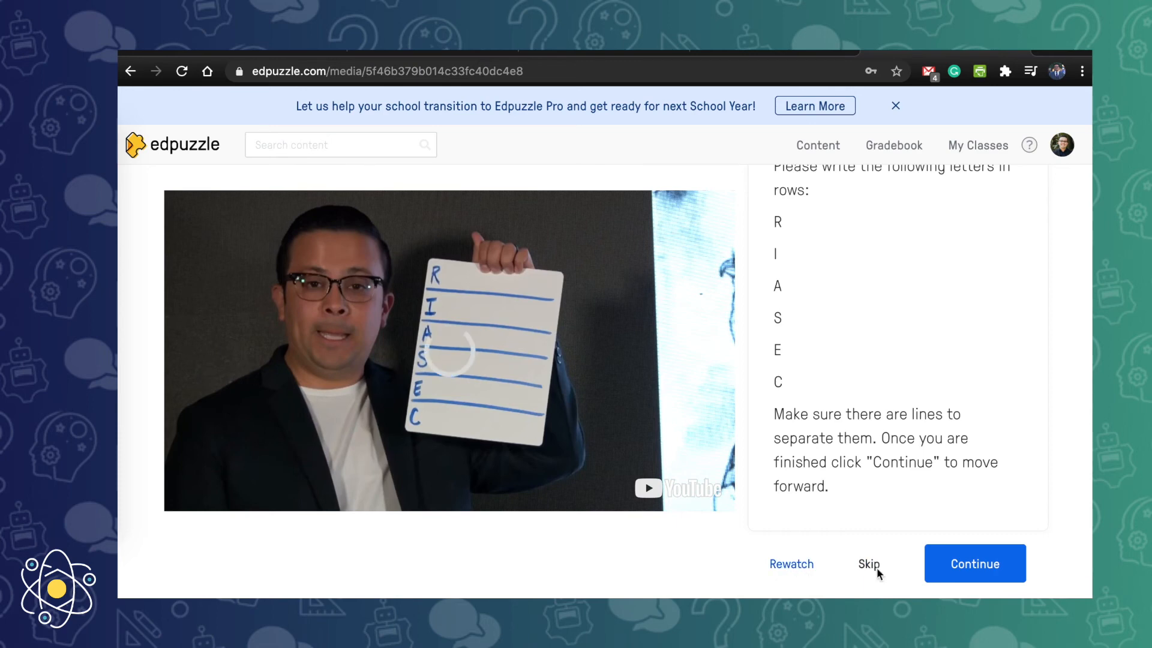
pyautogui.click(973, 578)
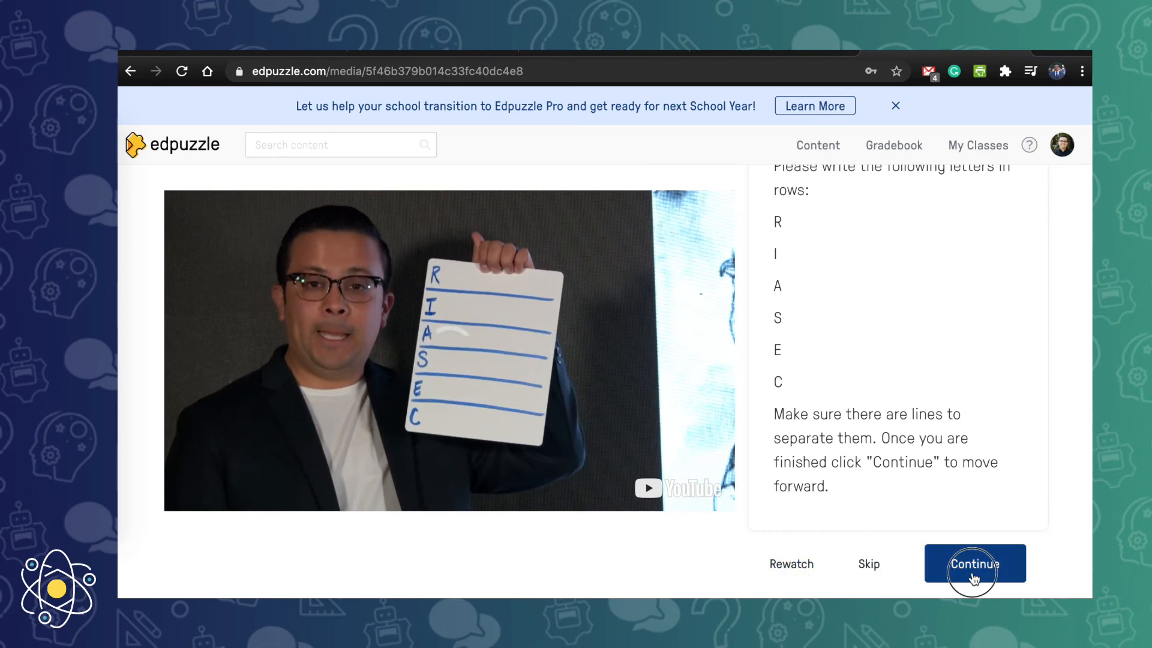
pyautogui.click(191, 578)
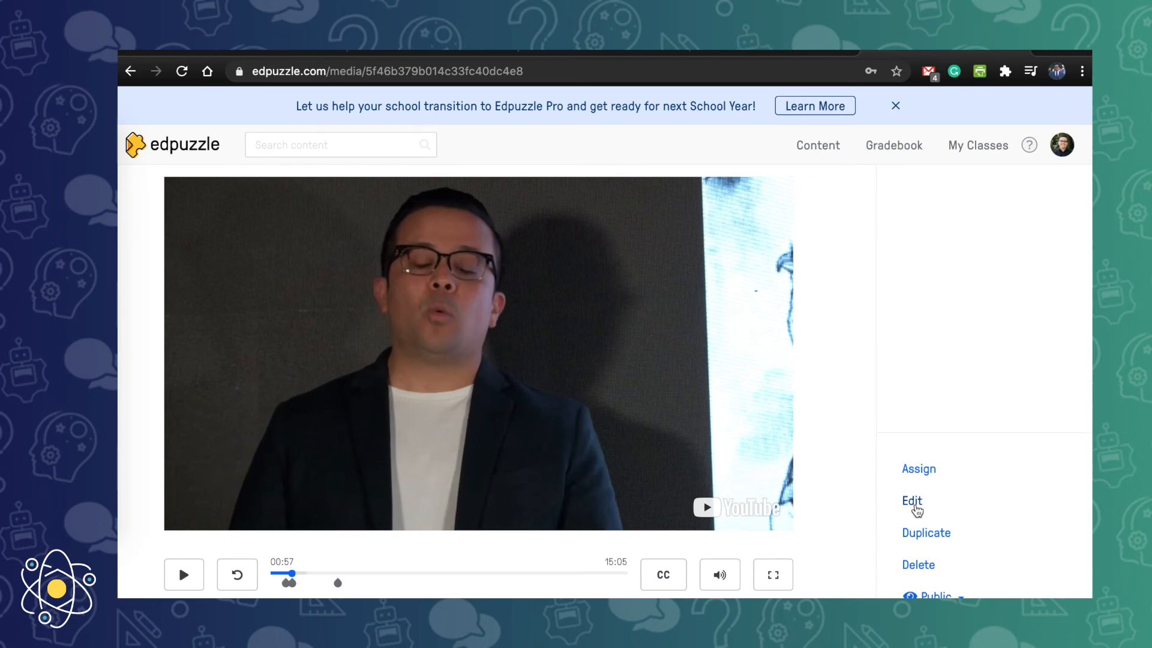
# Step: Reopen the lesson's question editor, play on from the 2:50 note, and pause the video at 3:04
pyautogui.click(915, 506)
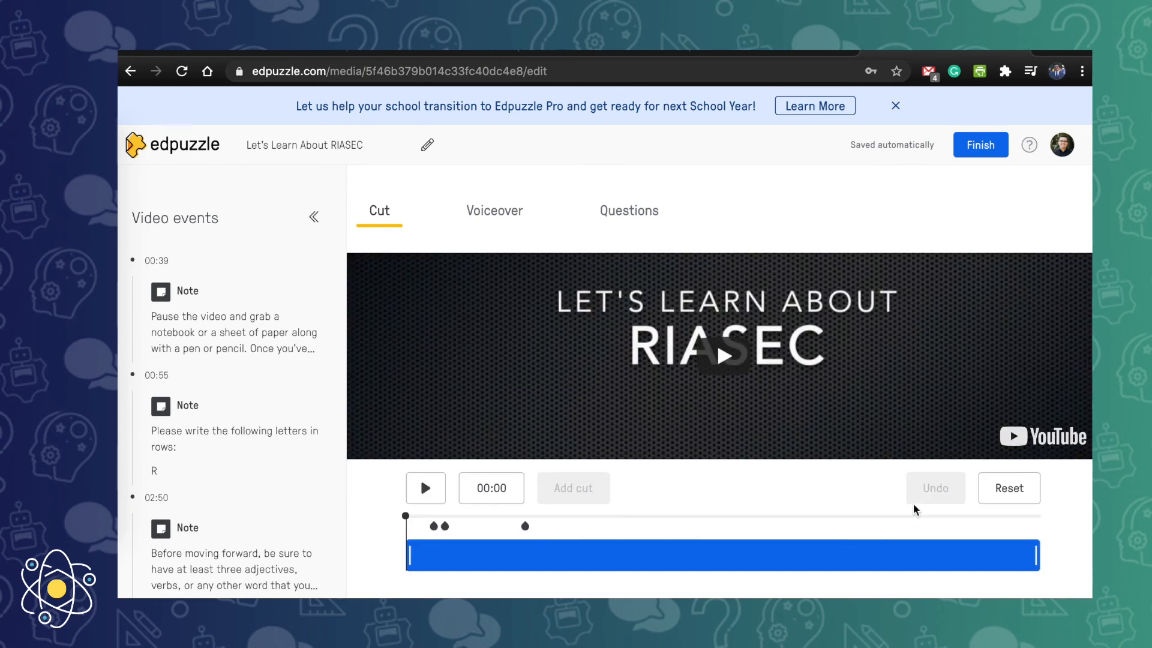
pyautogui.click(637, 215)
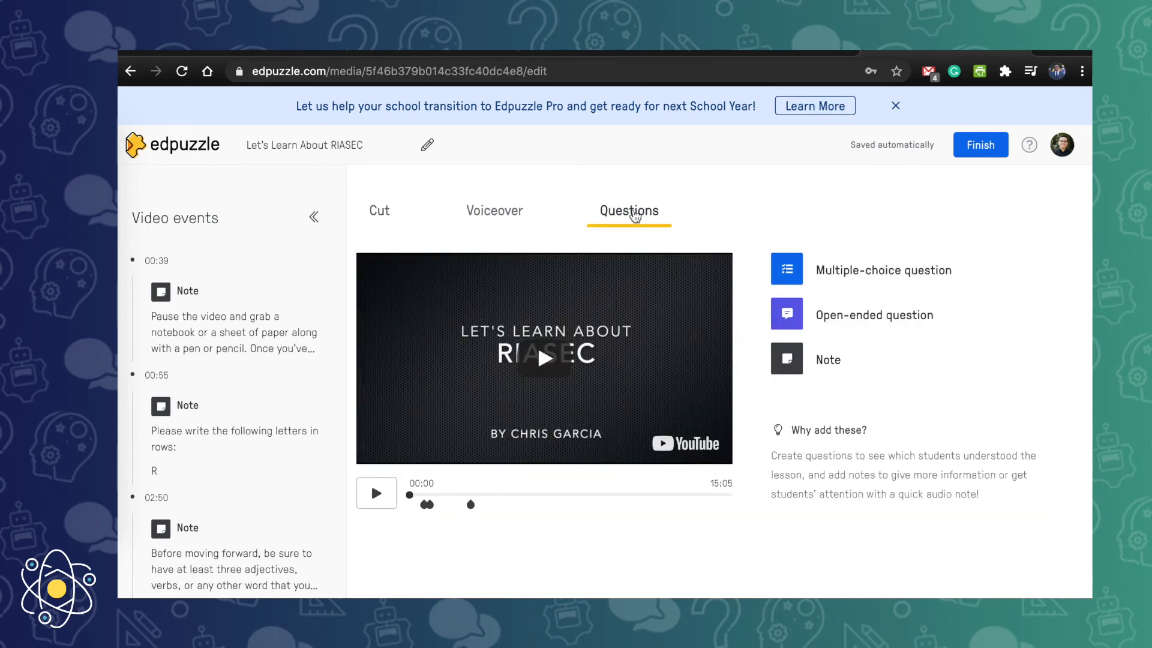
pyautogui.click(471, 501)
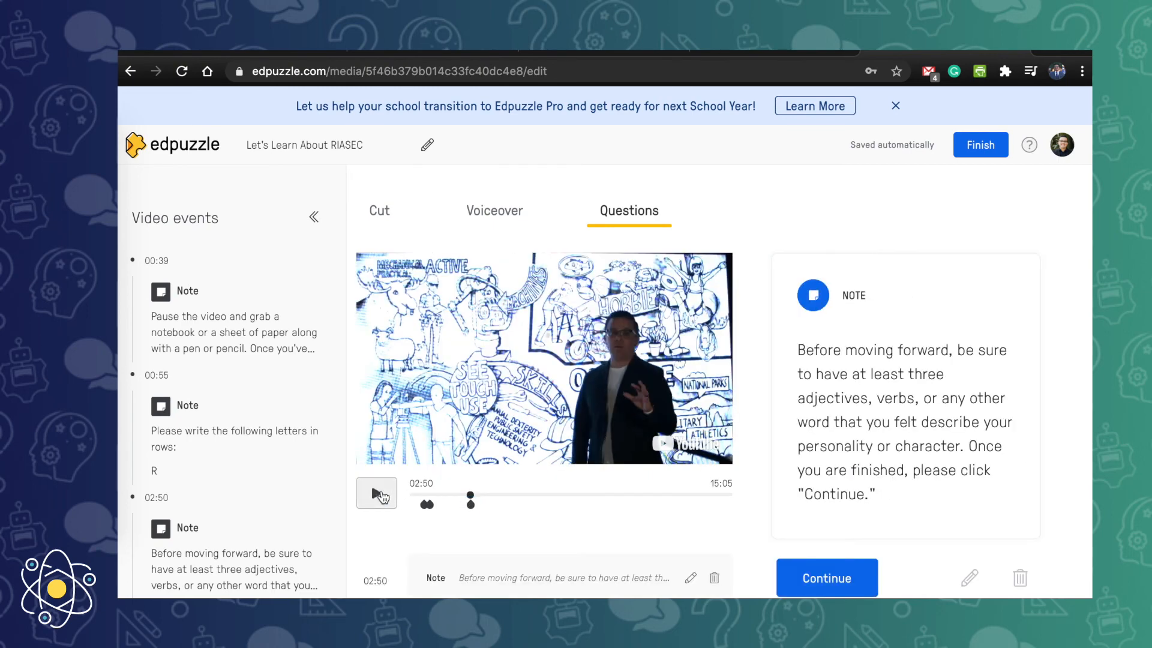
pyautogui.click(841, 592)
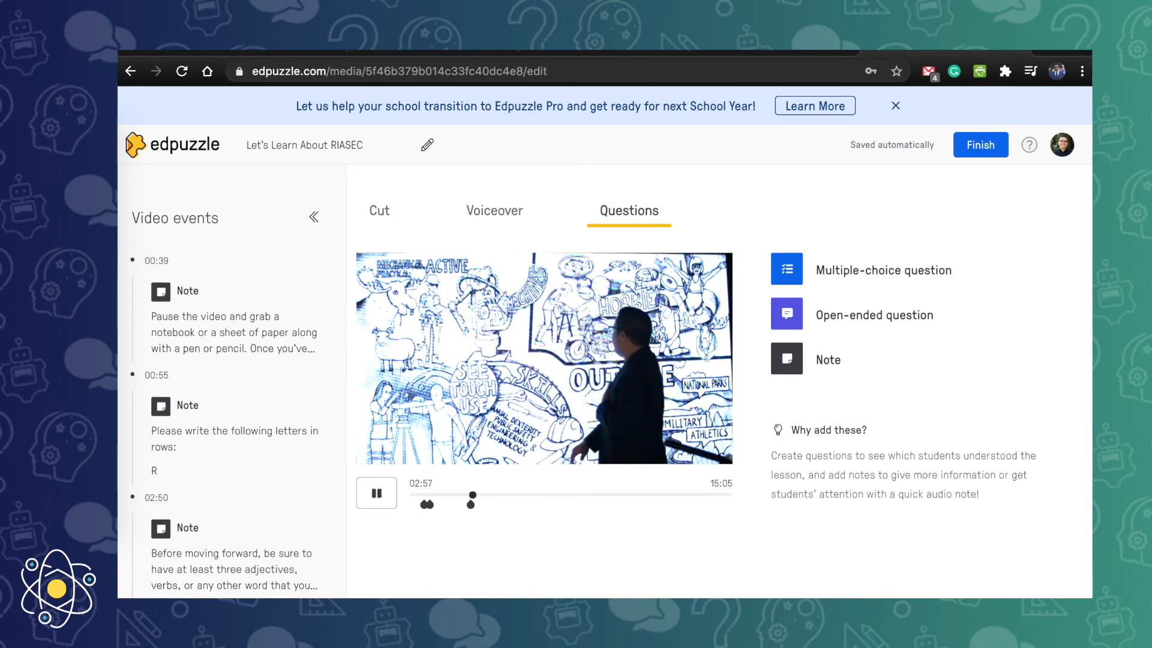
pyautogui.click(382, 493)
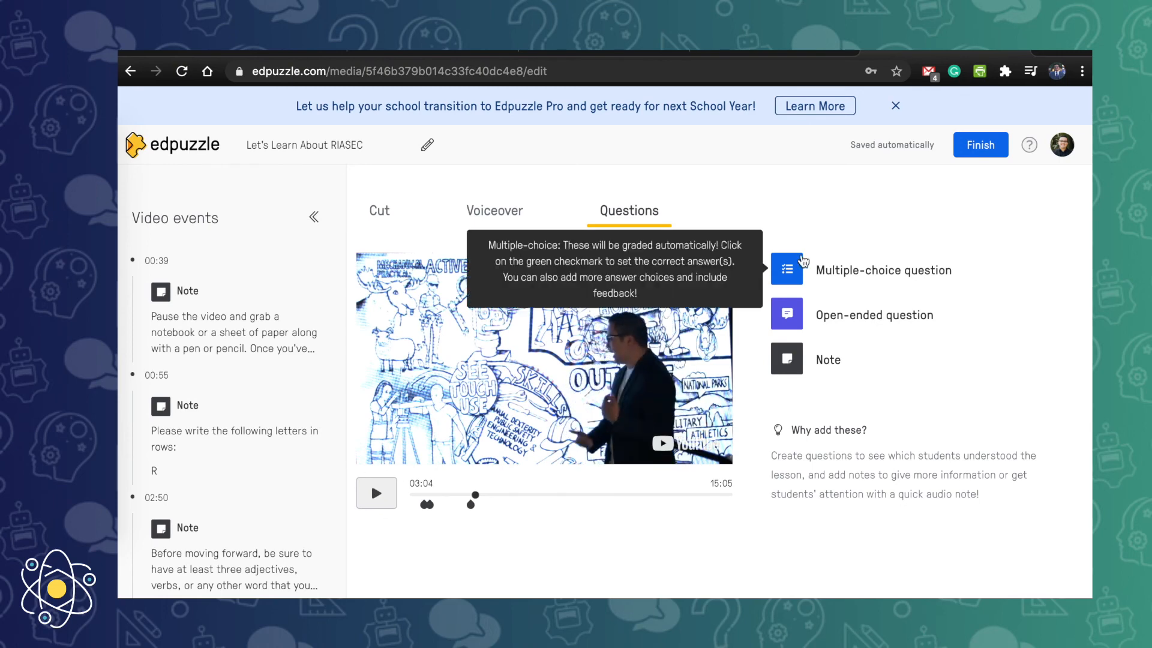
# Step: Add an open-ended question at 3:04 reading "Please share with me the three words that you wrote." and save it
pyautogui.click(820, 314)
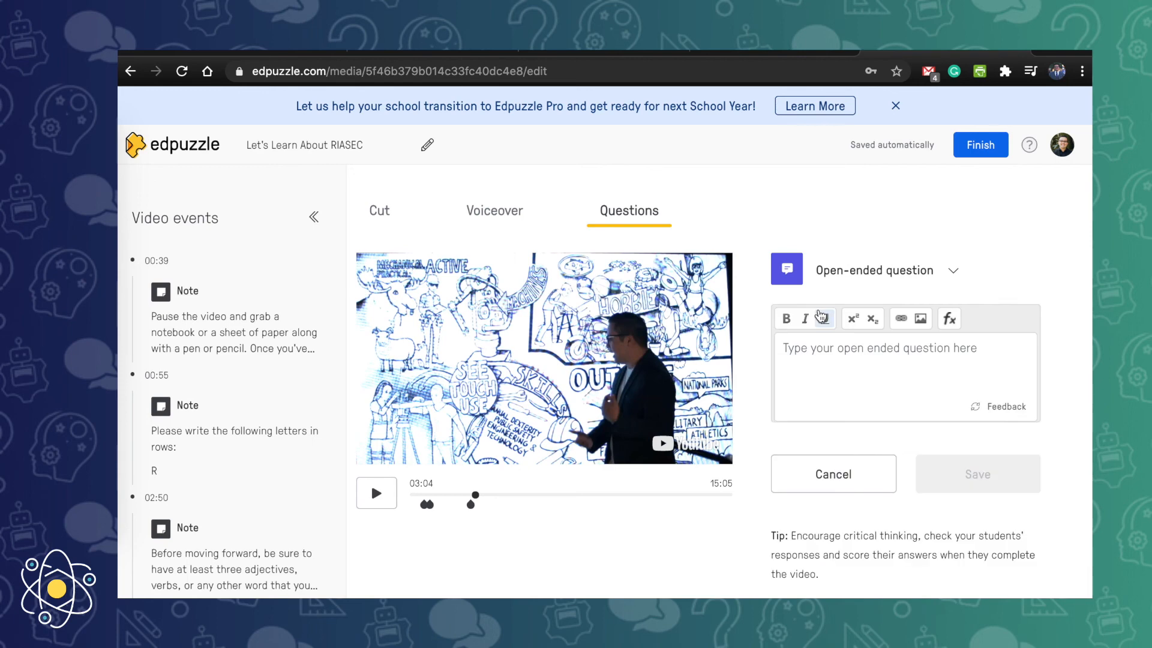
pyautogui.write('Plea')
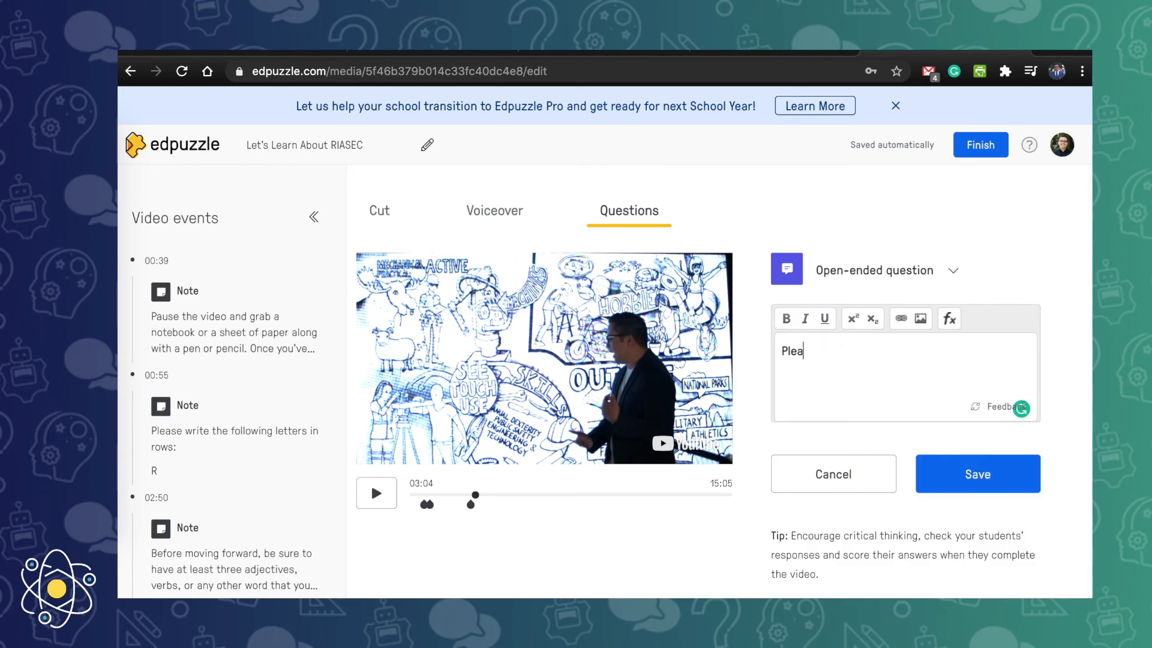
pyautogui.write('se share with me ')
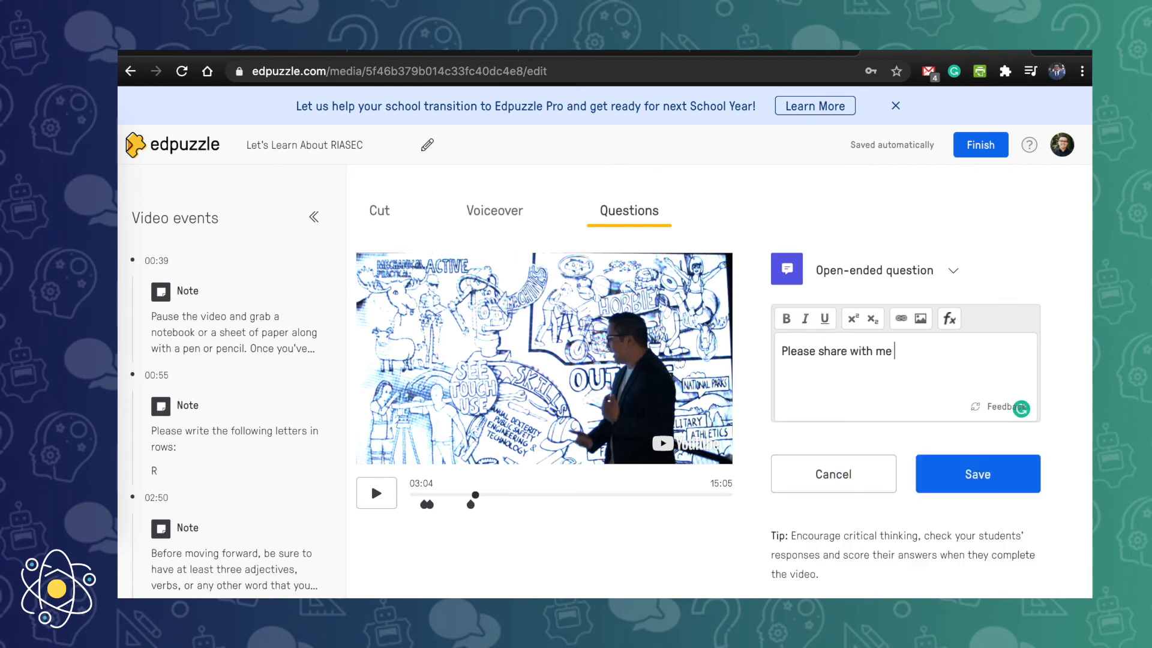
pyautogui.write('the three words that you wrote')
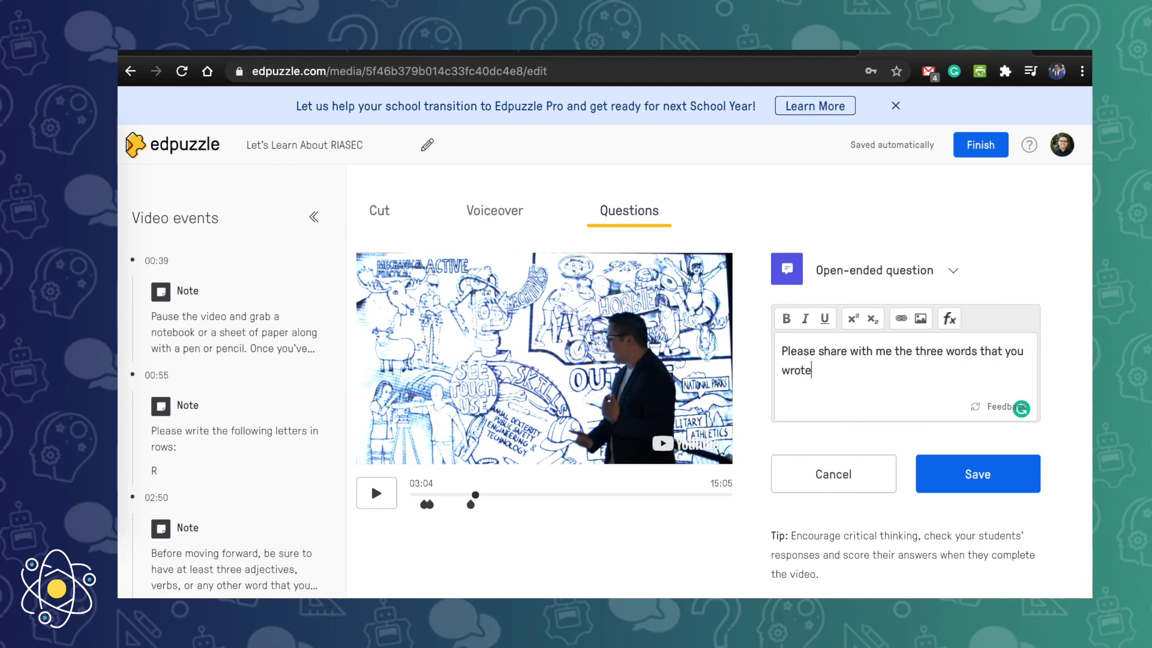
pyautogui.write('.')
pyautogui.click(972, 483)
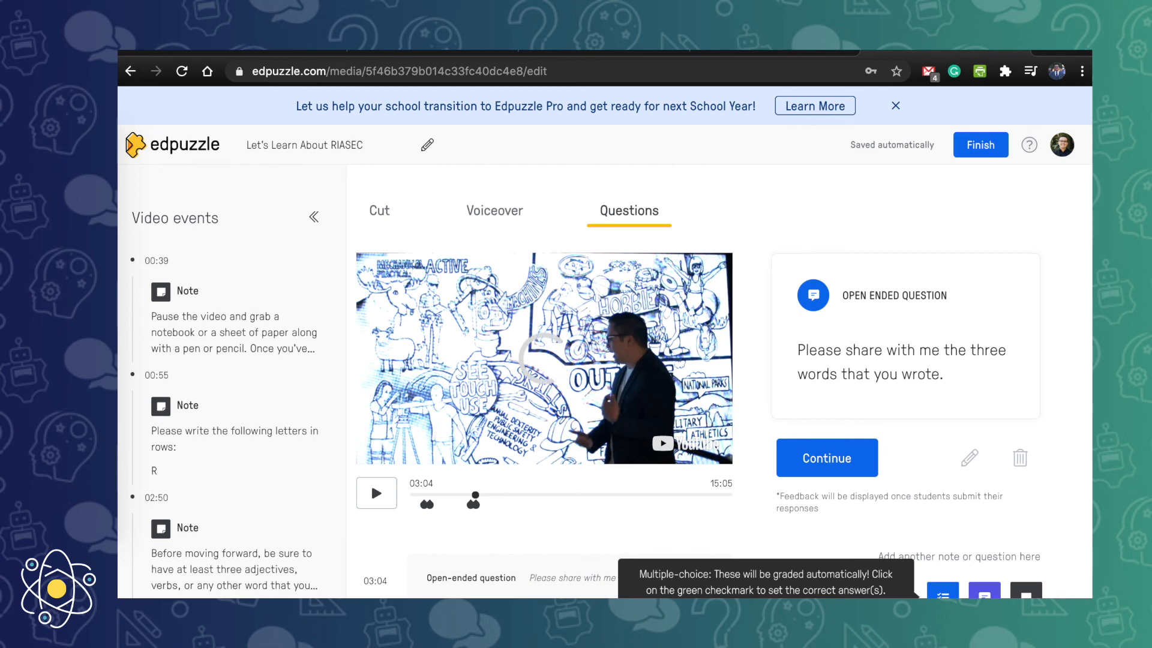
# Step: Finish editing and enter "Mechanical, Active, Outdoors" as the answer to the open-ended question in the video preview
pyautogui.click(990, 147)
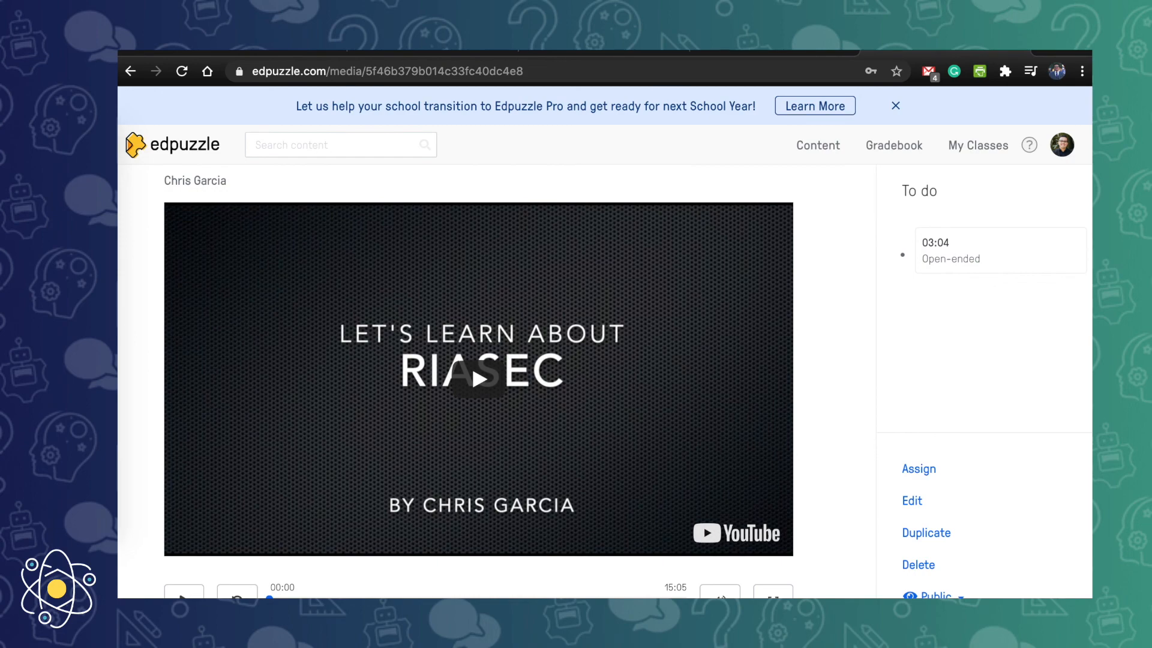
pyautogui.click(471, 363)
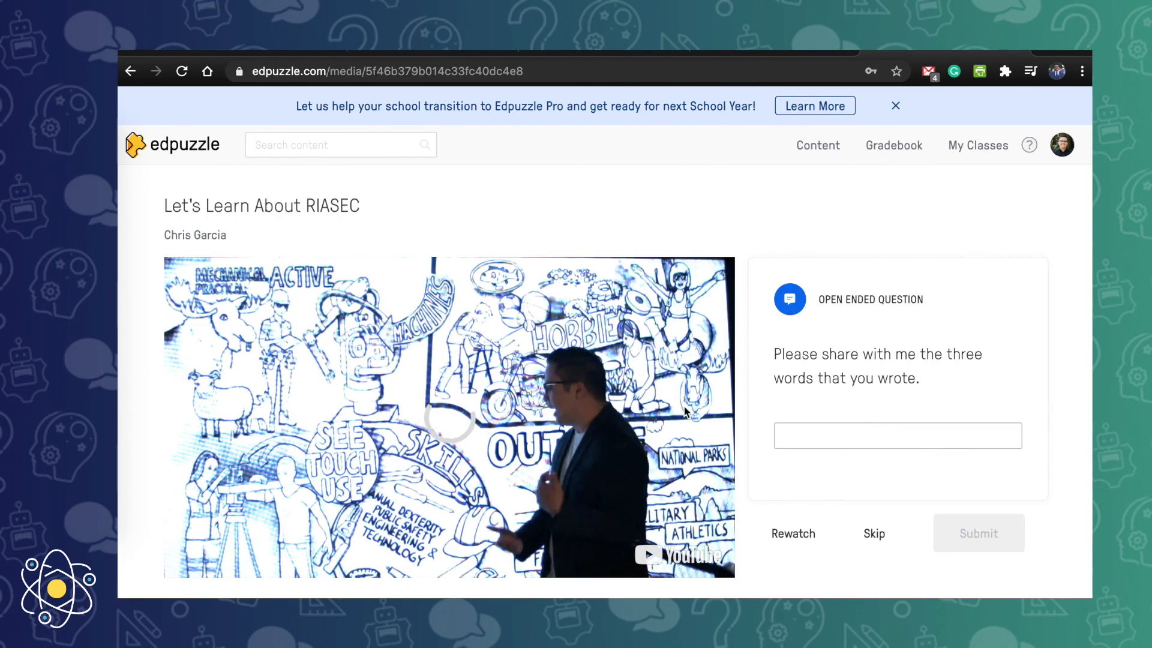
pyautogui.click(819, 433)
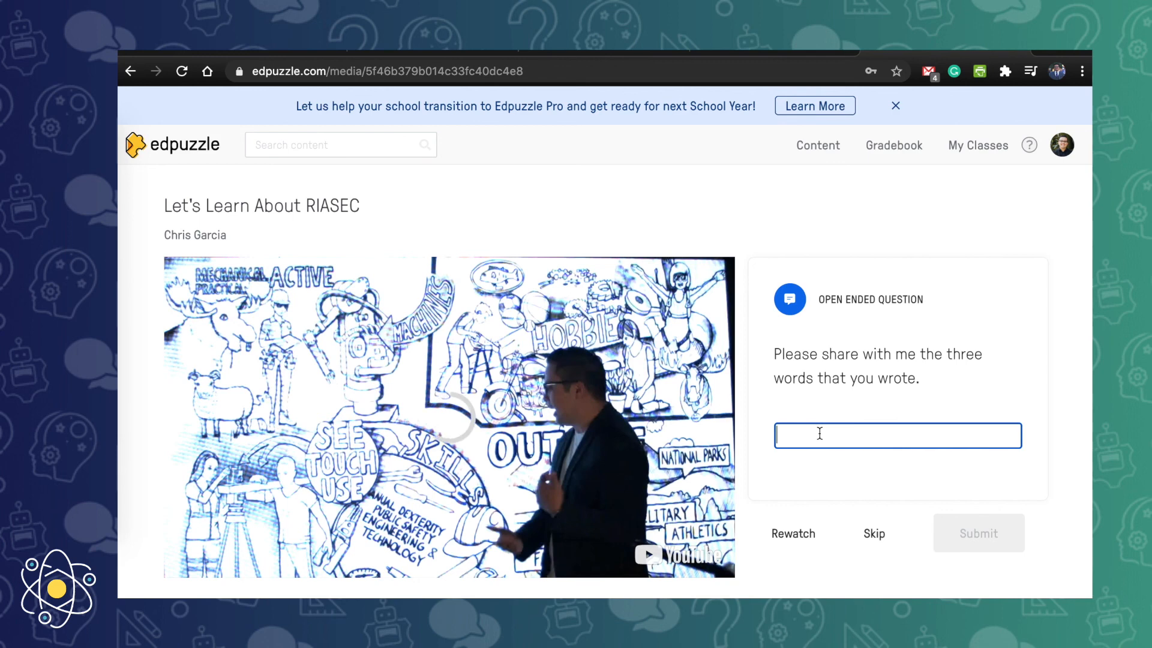
pyautogui.write('Mechanical')
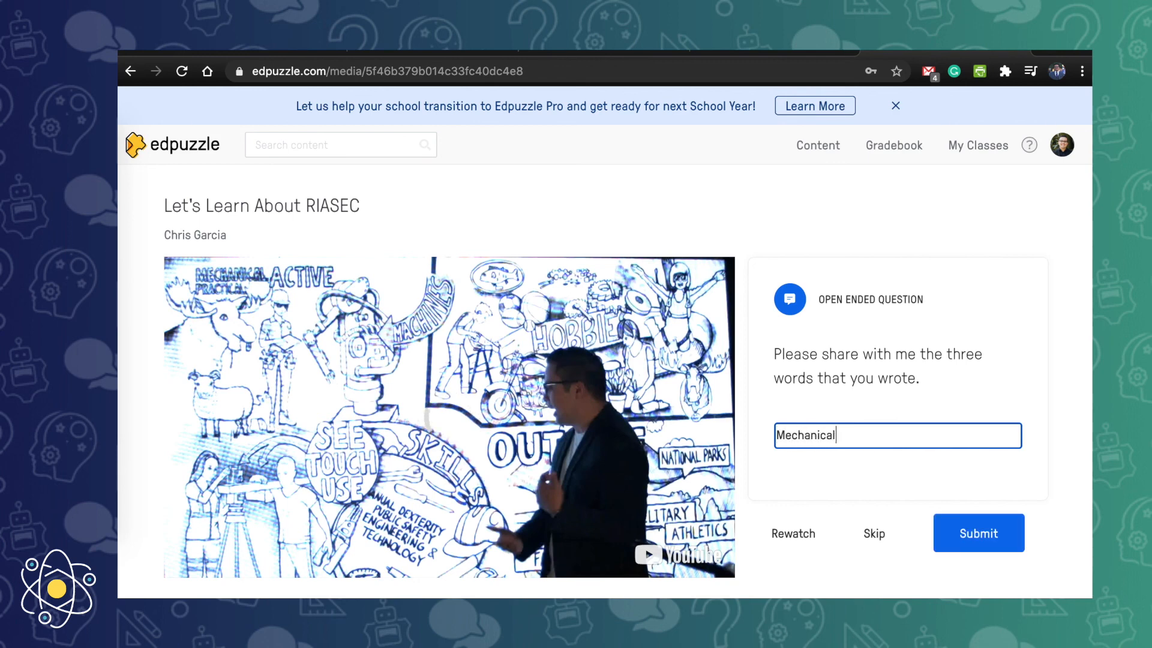
pyautogui.write(', Active,')
pyautogui.write('Outdoors')
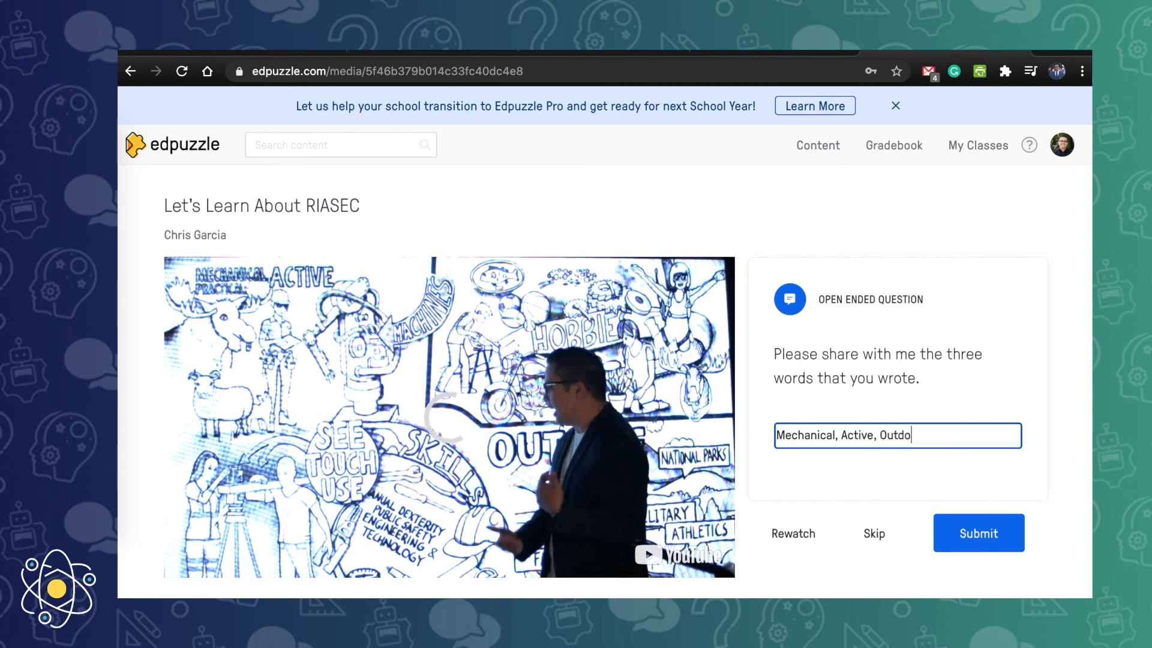
# Step: Insert "and" before "Outdoors" in the answer, submit it, and continue the video briefly before pausing
pyautogui.click(875, 435)
pyautogui.write('and')
pyautogui.press('BackSpace')
pyautogui.press('BackSpace')
pyautogui.press('BackSpace')
pyautogui.write('and')
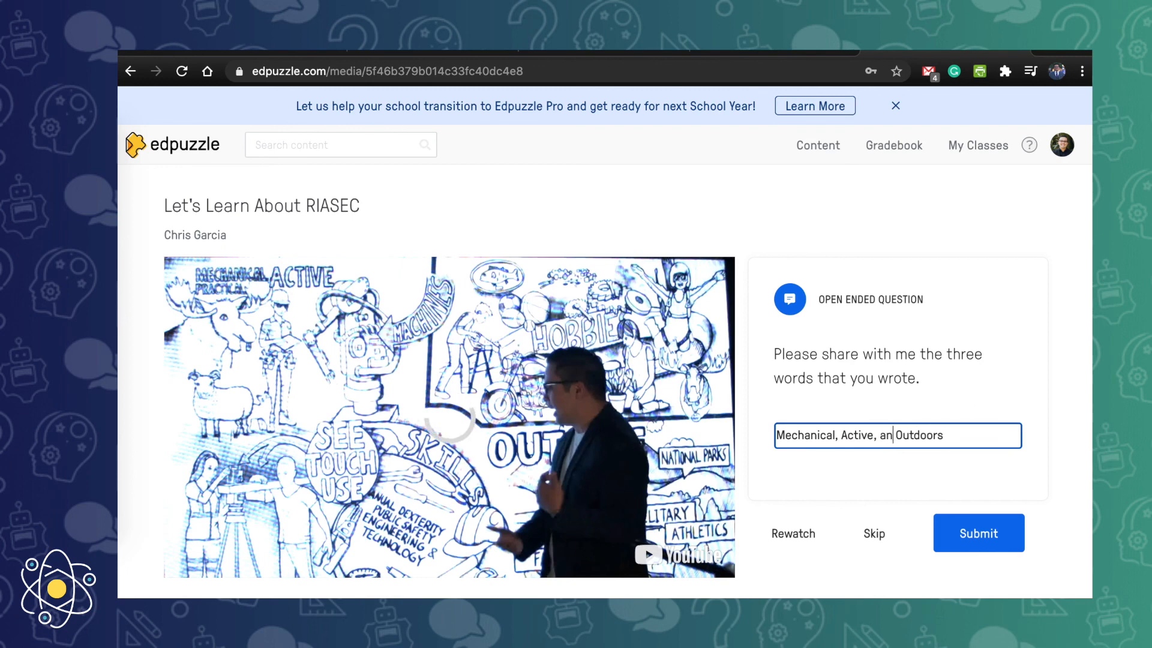
pyautogui.click(970, 532)
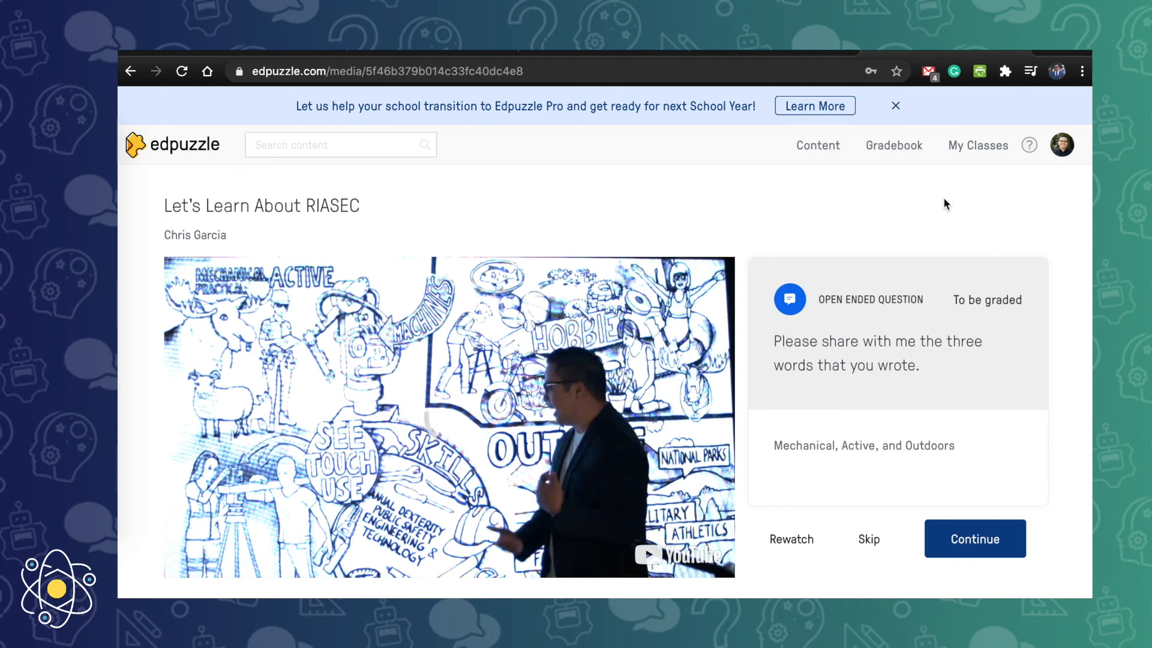
pyautogui.click(949, 539)
pyautogui.click(185, 592)
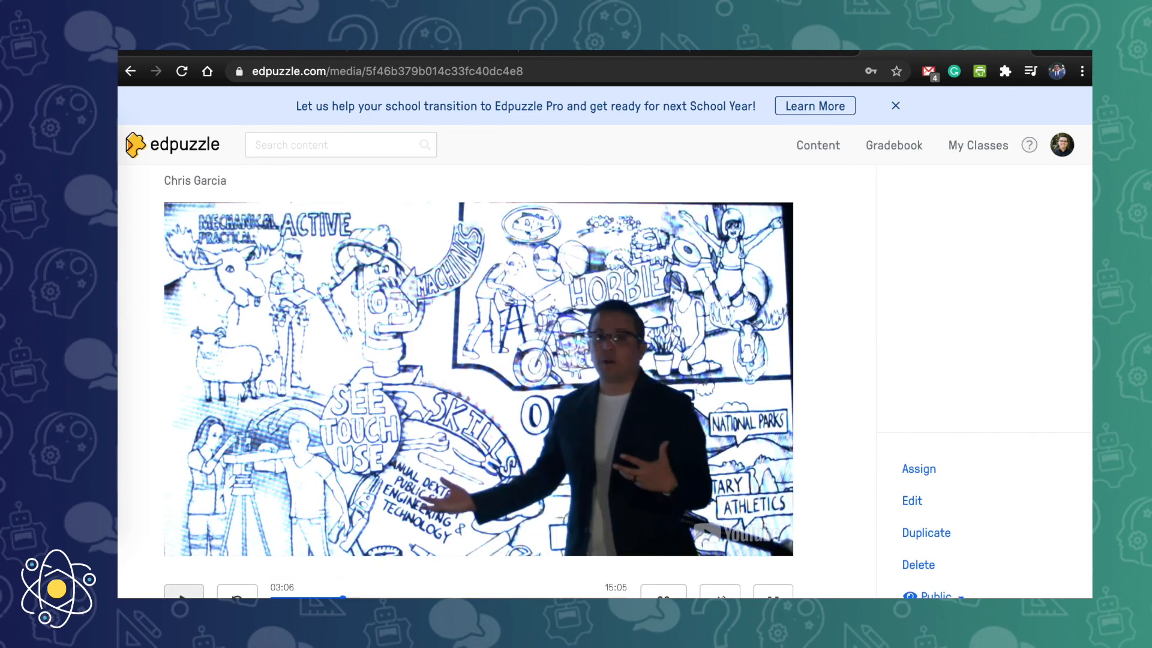
# Step: Look at the class assignment options and the form for adding a new class, leaving without creating one
pyautogui.click(932, 471)
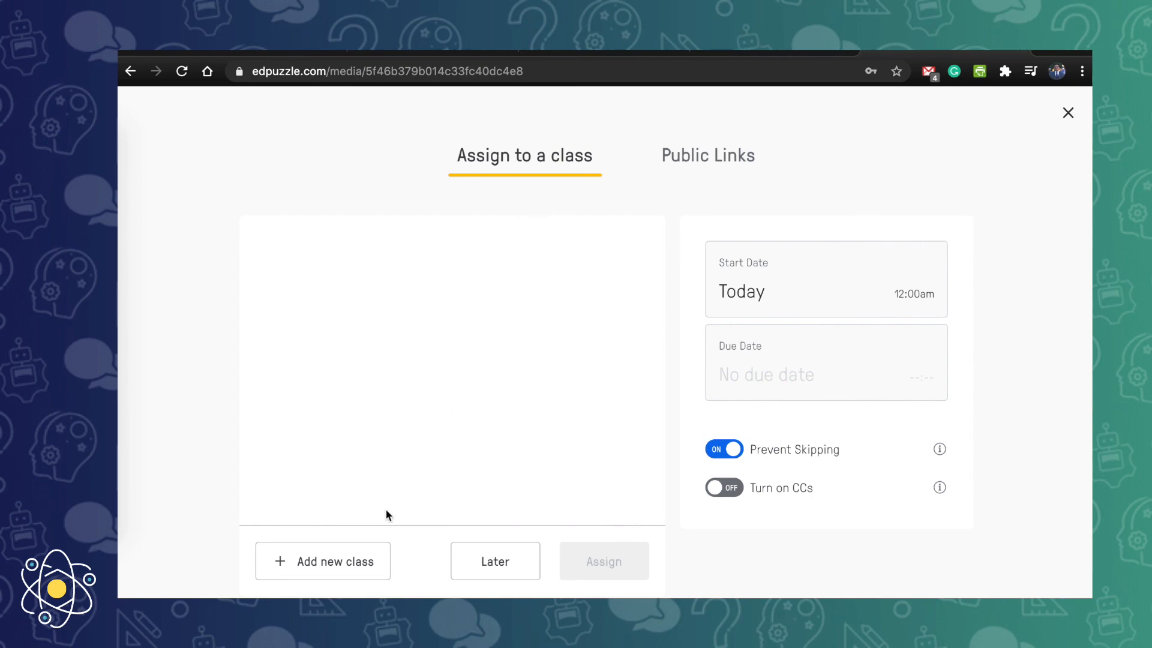
pyautogui.click(323, 567)
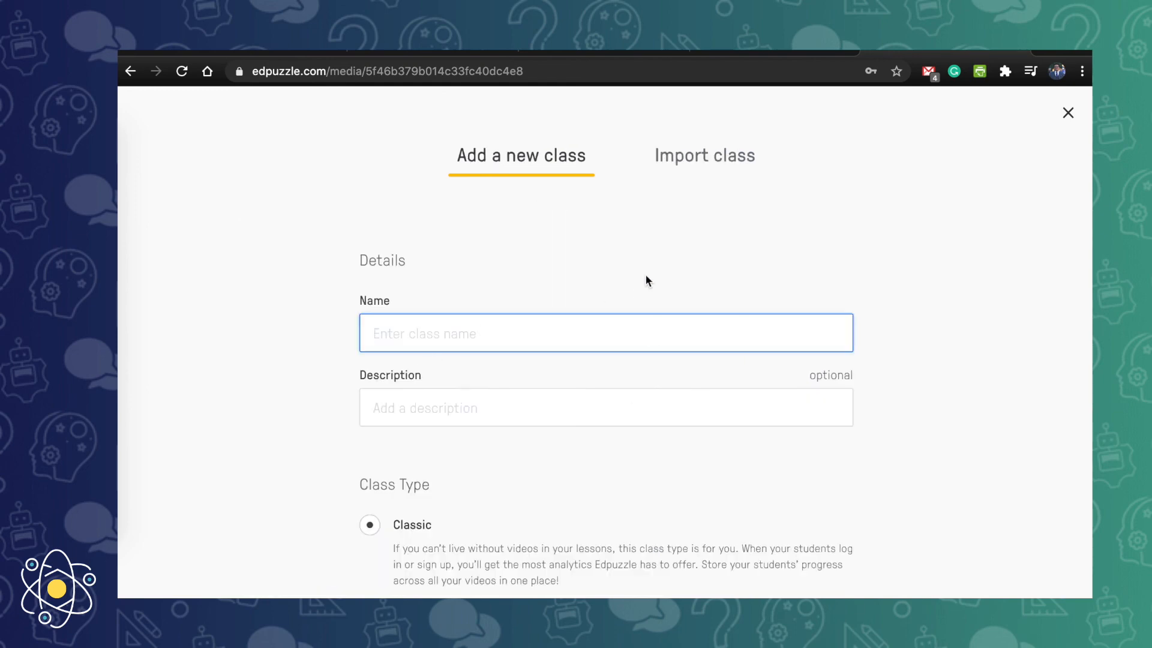
pyautogui.click(1068, 113)
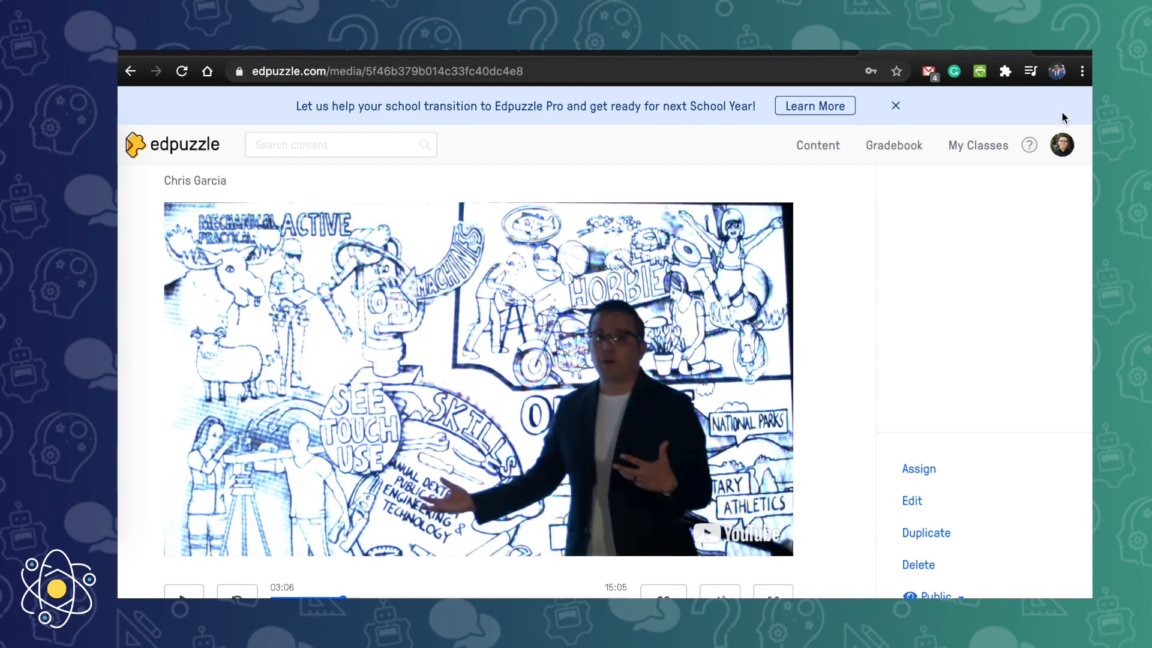
# Step: Open the lesson's public sharing options and copy its public link
pyautogui.click(927, 470)
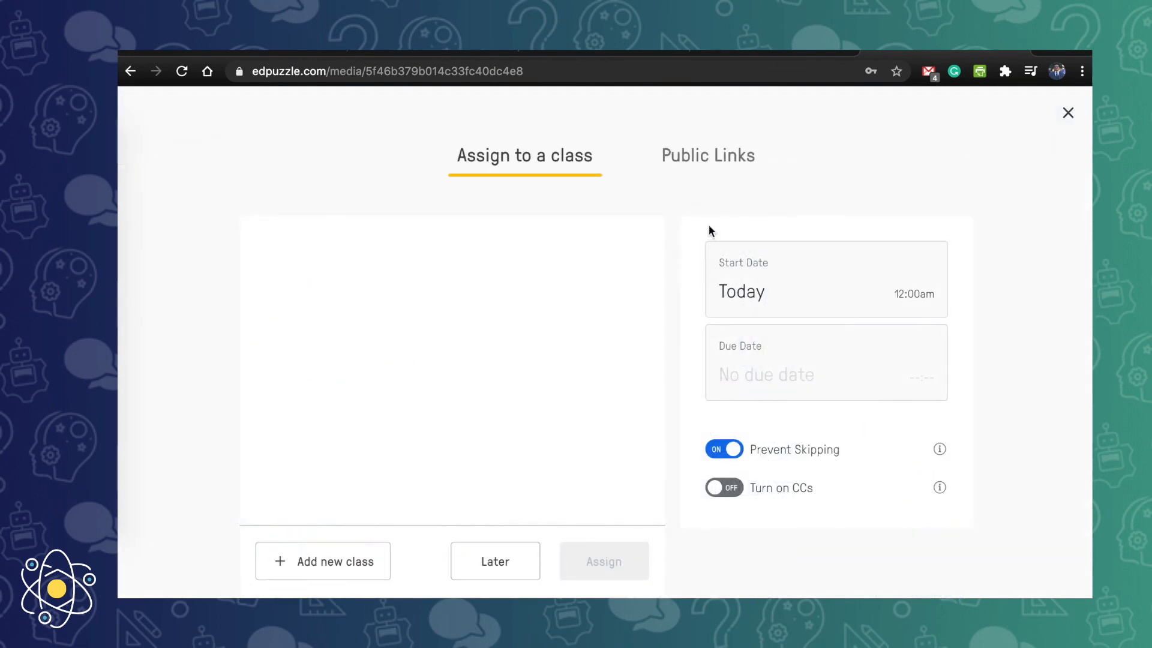
pyautogui.click(709, 168)
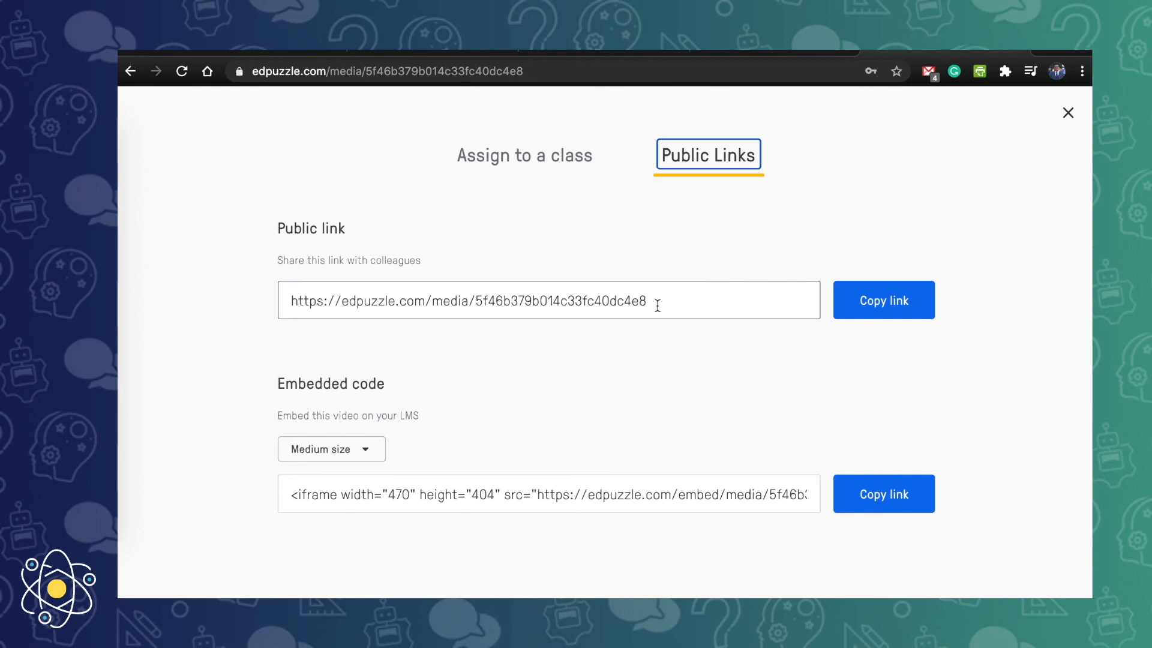
pyautogui.click(864, 315)
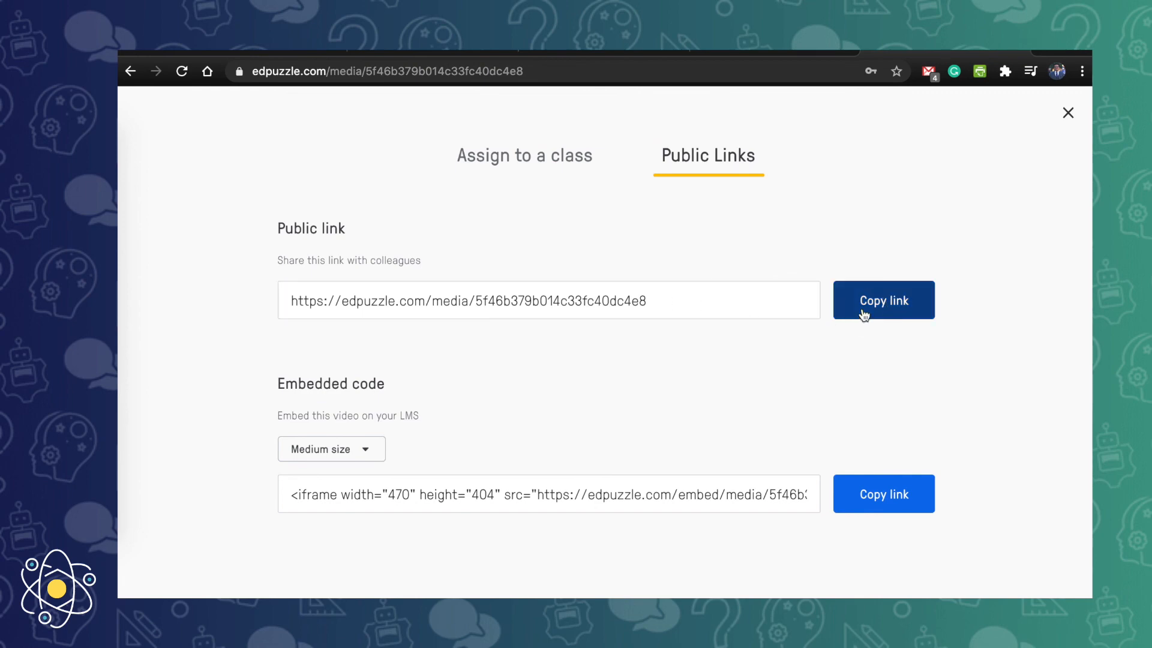
pyautogui.click(617, 305)
pyautogui.moveTo(617, 304); pyautogui.dragTo(656, 313)
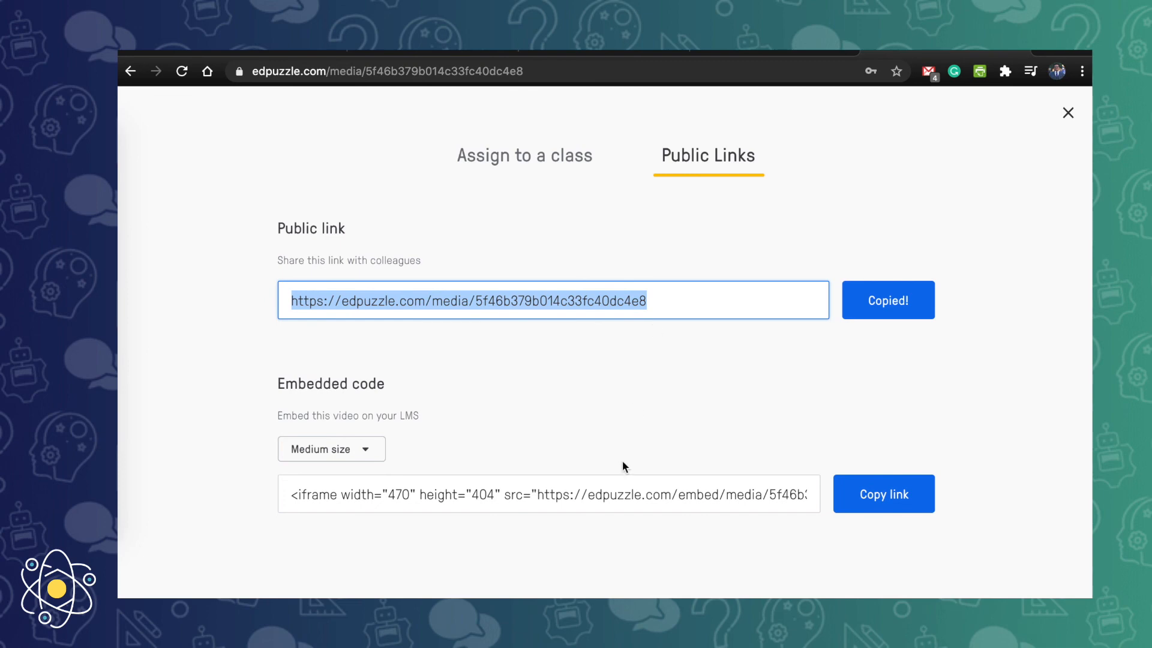
# Step: Inspect the lesson's embed code and its size choices, and close the sharing options
pyautogui.click(610, 497)
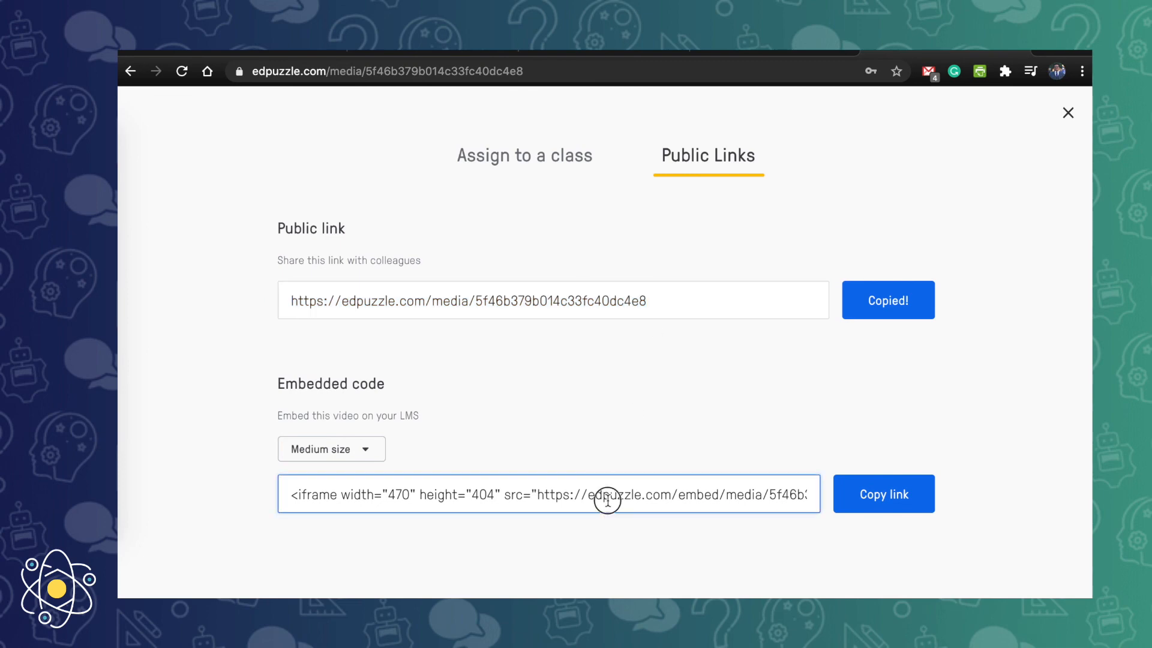
pyautogui.click(364, 458)
pyautogui.click(364, 459)
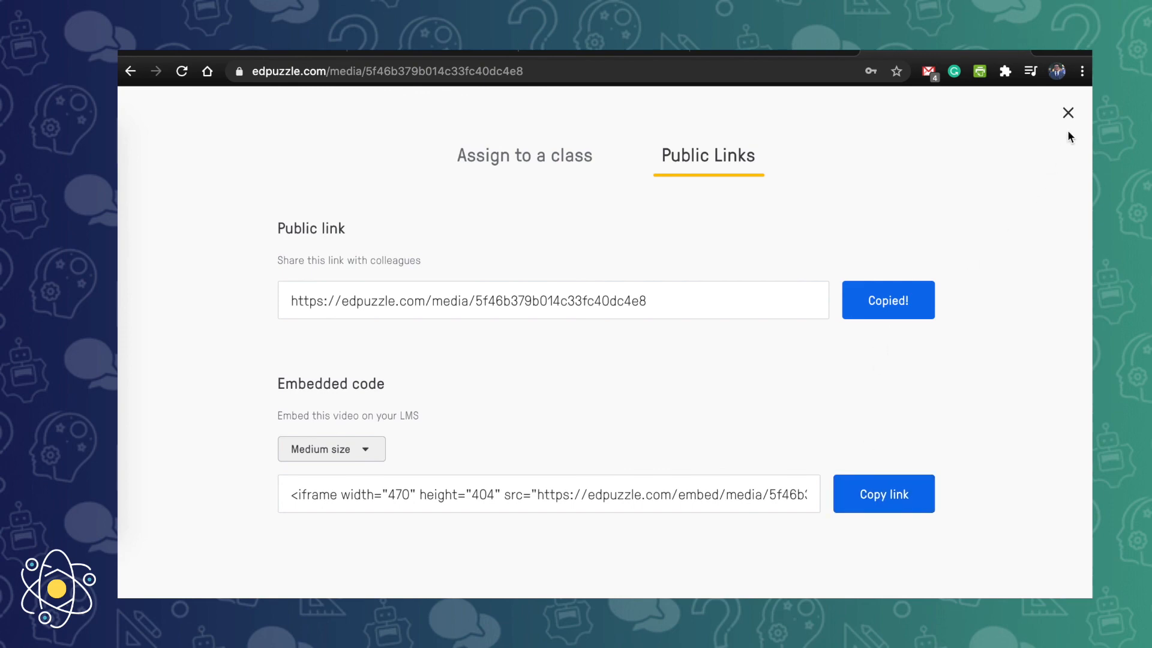
pyautogui.click(1068, 114)
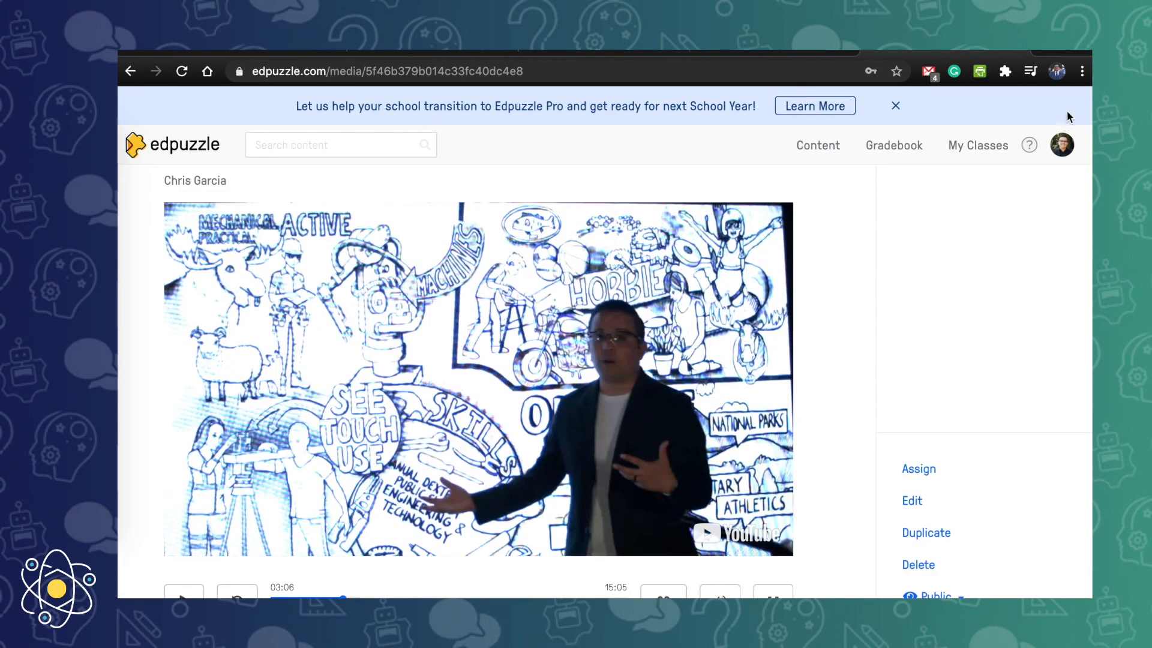